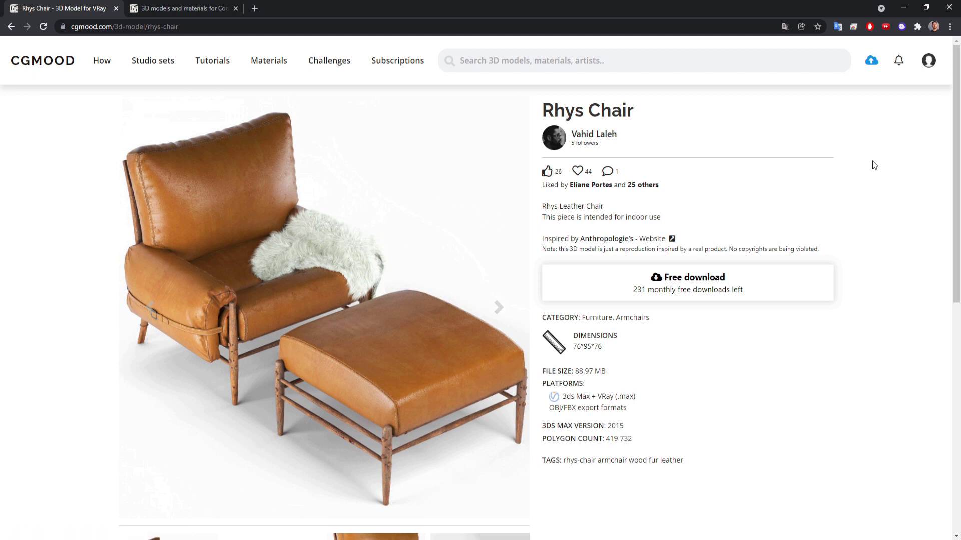
# - Download the free Rhys Chair model archive and save it in the POLTRONA folder on the desktop
pyautogui.click(929, 64)
pyautogui.click(927, 200)
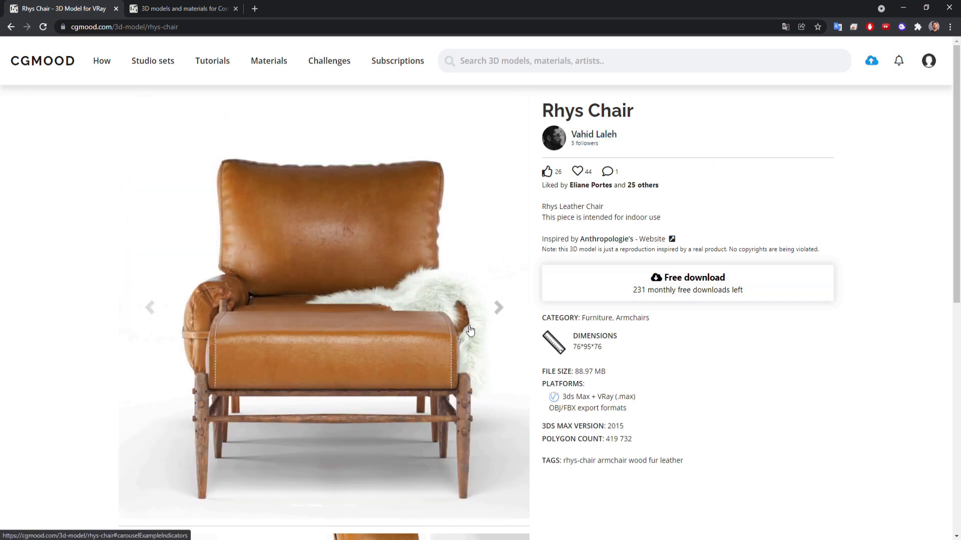
pyautogui.click(691, 292)
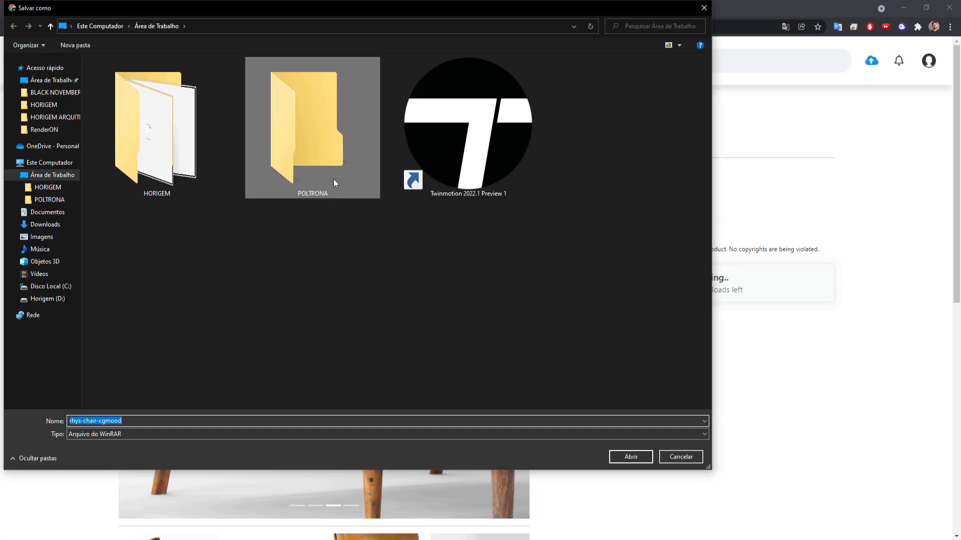
pyautogui.doubleClick(333, 179)
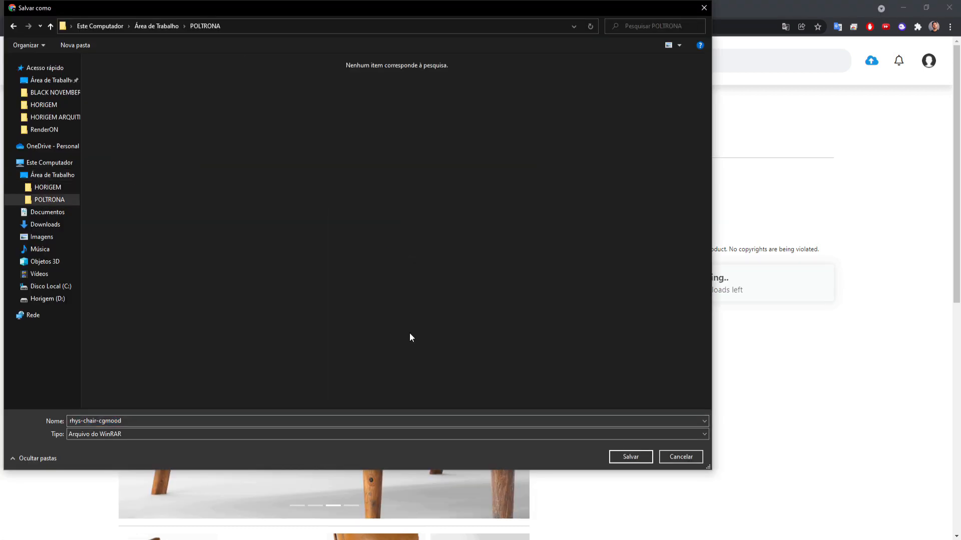
pyautogui.click(625, 457)
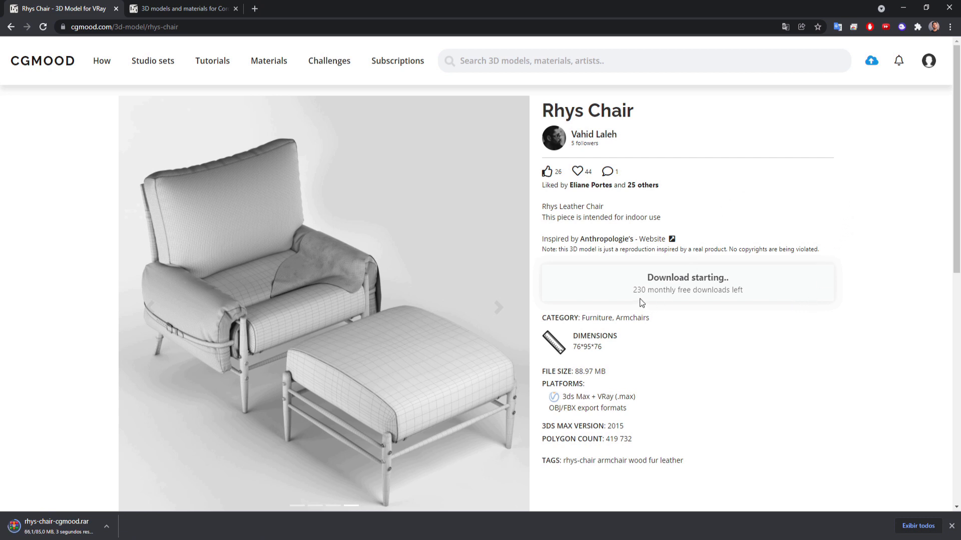
pyautogui.scroll(-1, 637, 290)
pyautogui.scroll(1, 665, 273)
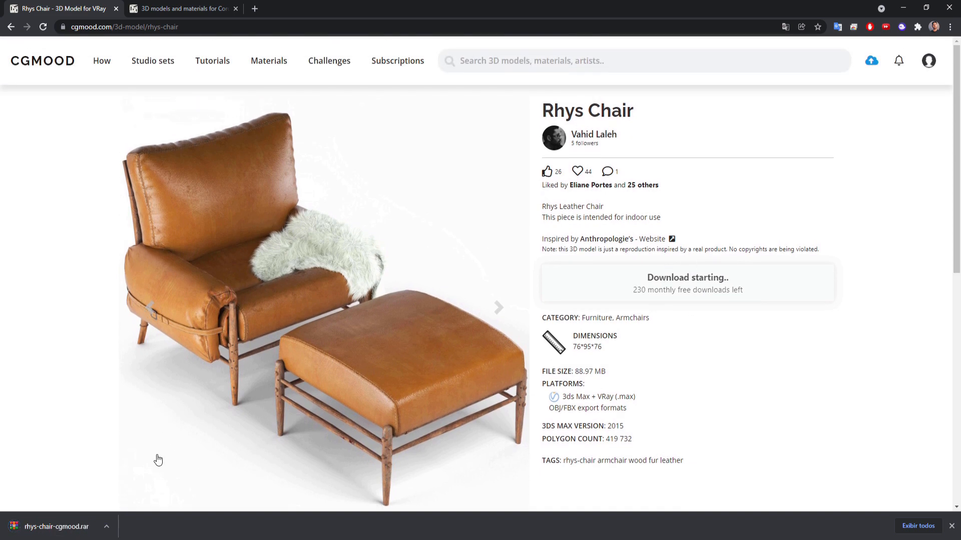
# - Extract the downloaded rhys-chair-cgmood archive into the POLTRONA folder and delete the archive
pyautogui.click(107, 532)
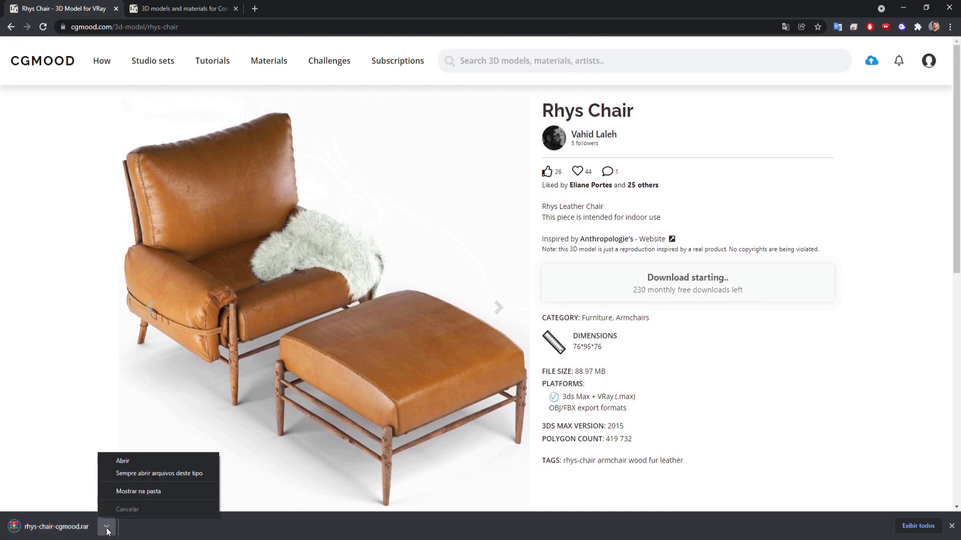
pyautogui.click(128, 493)
pyautogui.rightClick(551, 119)
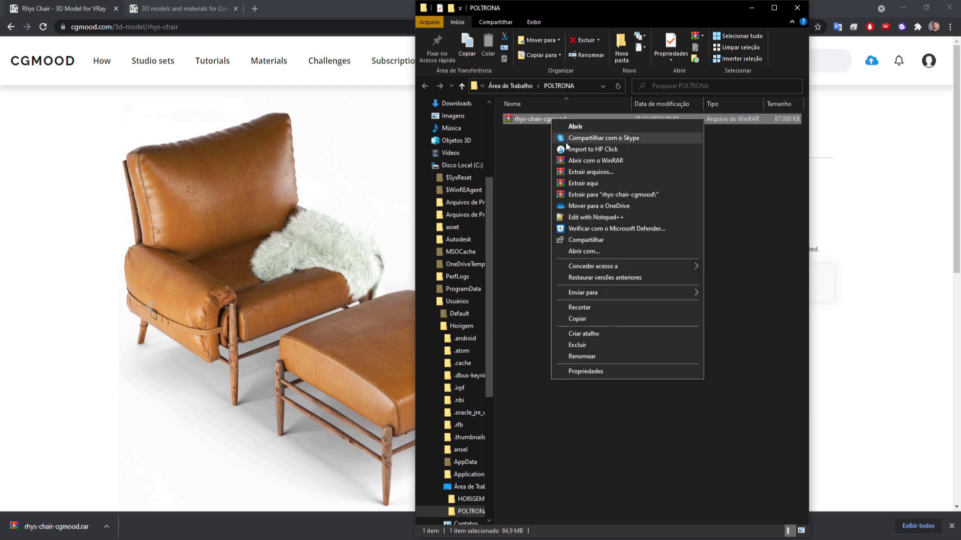
pyautogui.click(594, 184)
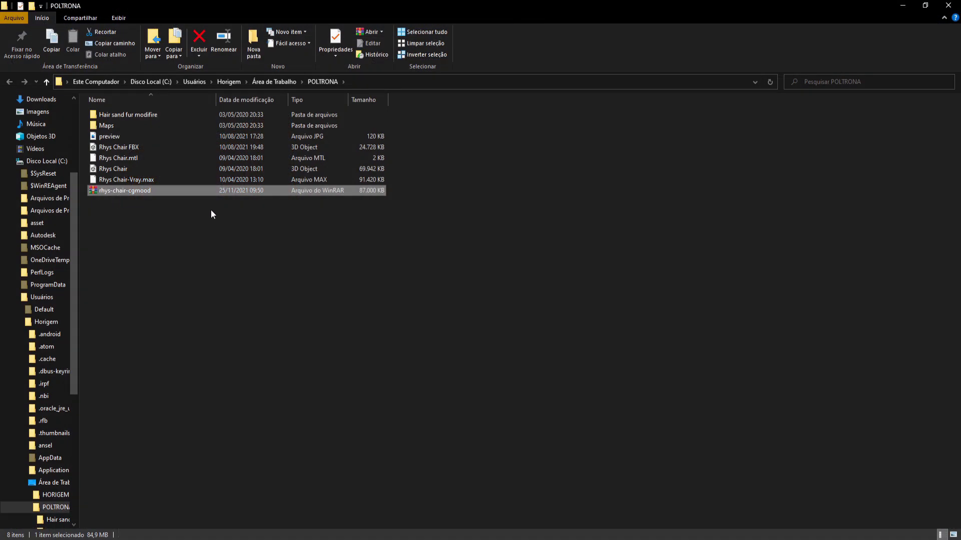
pyautogui.press('Delete')
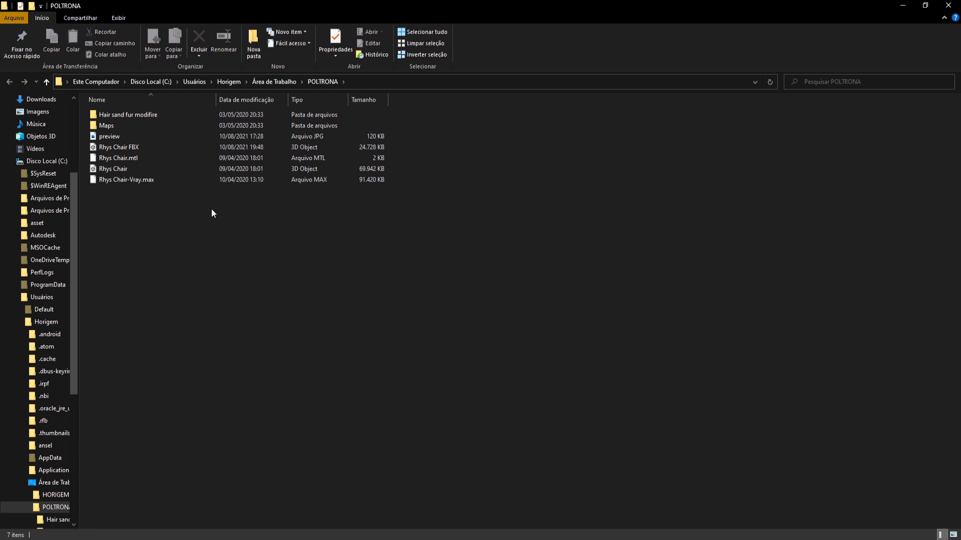
# - Examine the texture images in the Maps folder and the chair's preview image
pyautogui.doubleClick(120, 126)
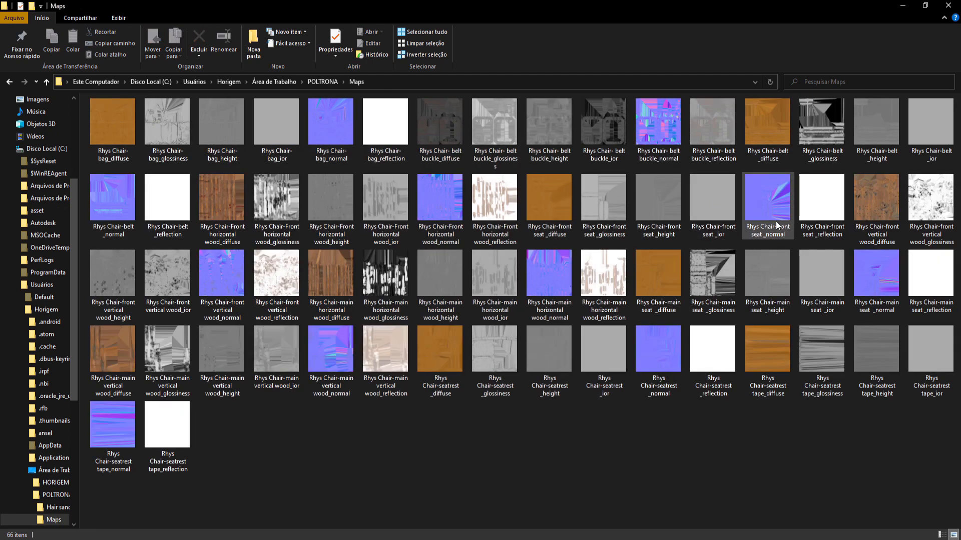
pyautogui.click(11, 82)
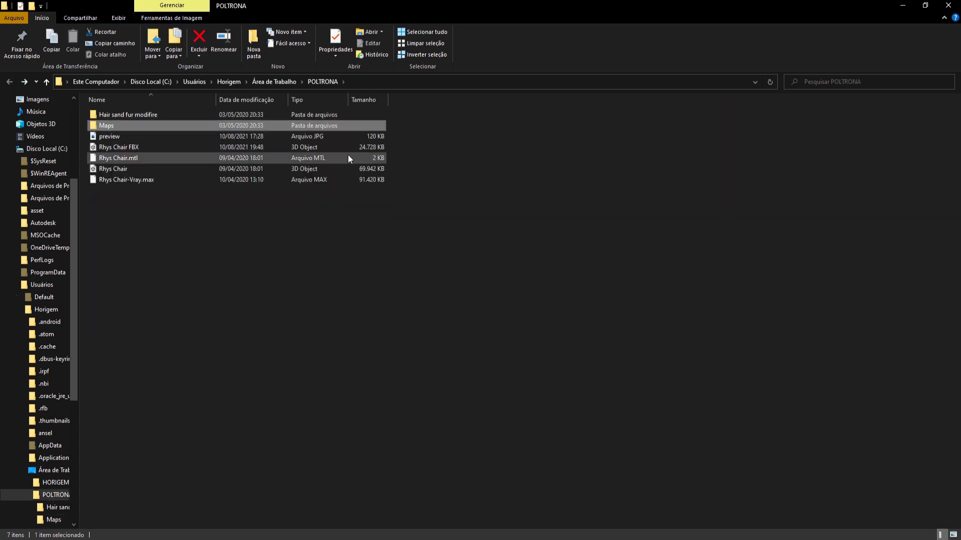
pyautogui.doubleClick(127, 136)
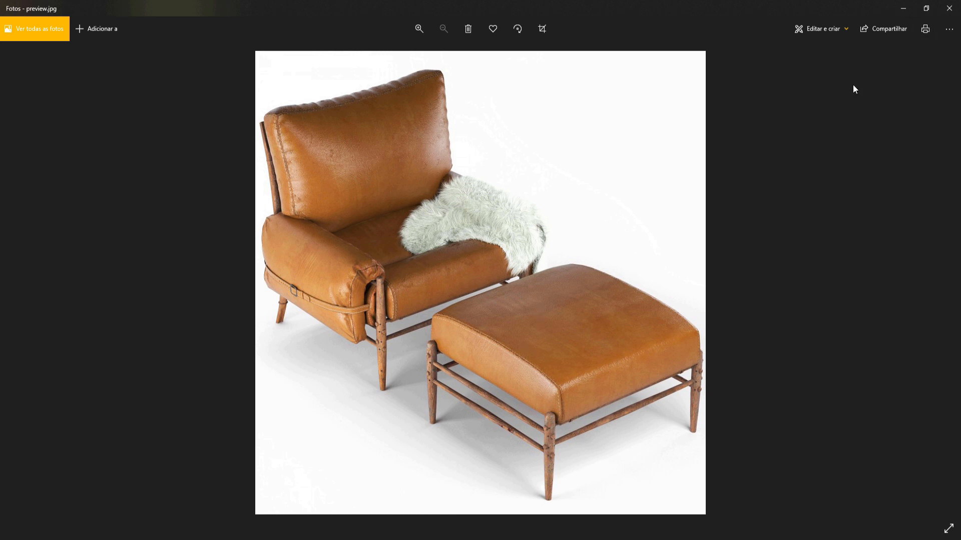
pyautogui.click(948, 8)
# - Delete the files Rhys Chair-Vray.max and Rhys Chair.mtl from the POLTRONA folder
pyautogui.click(145, 181)
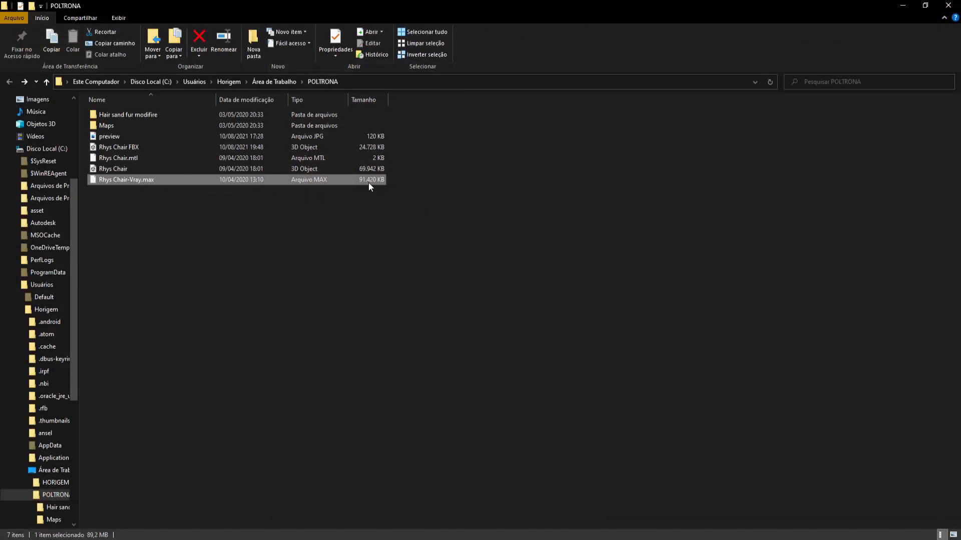
pyautogui.press('Delete')
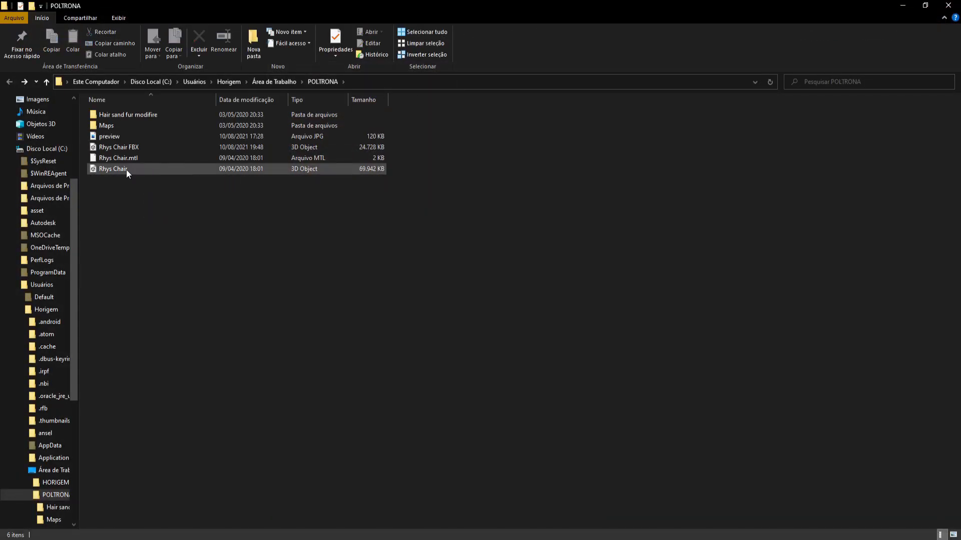
pyautogui.click(133, 159)
pyautogui.press('Delete')
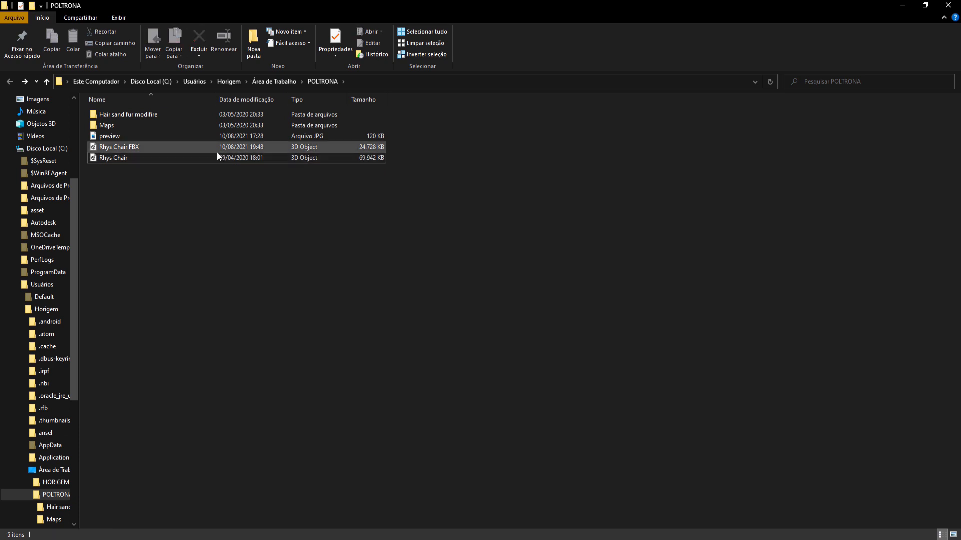
# - Check the contents of the Hair sand fur modifire folder and delete that folder
pyautogui.doubleClick(132, 115)
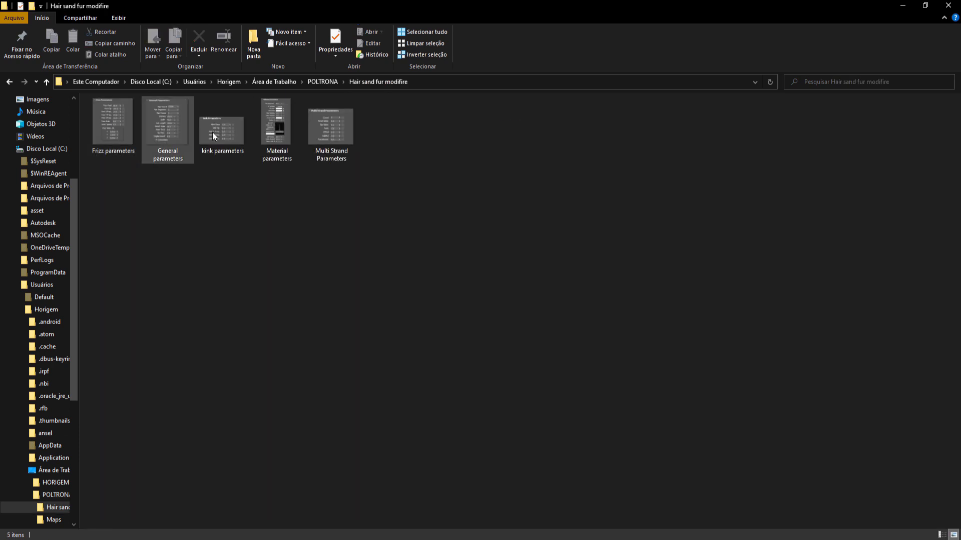
pyautogui.click(10, 82)
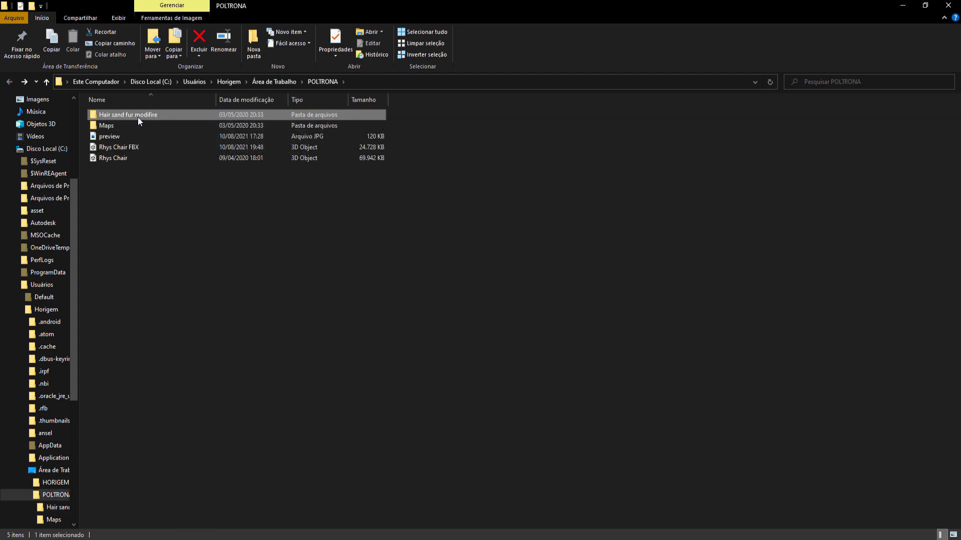
pyautogui.press('Delete')
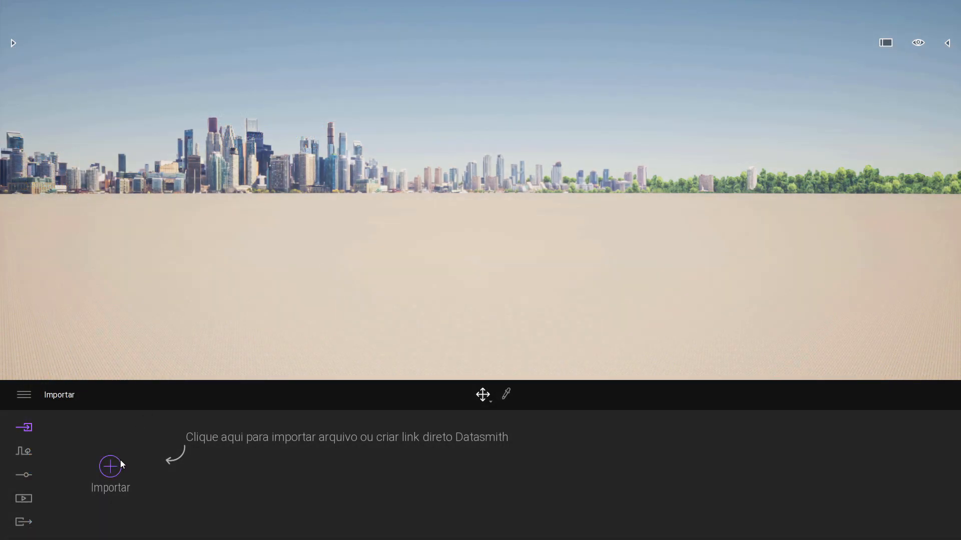
# - In Twinmotion, choose Rhys Chair FBX from the desktop's POLTRONA folder as the geometry to import, showing the file list with details
pyautogui.click(111, 466)
pyautogui.click(543, 240)
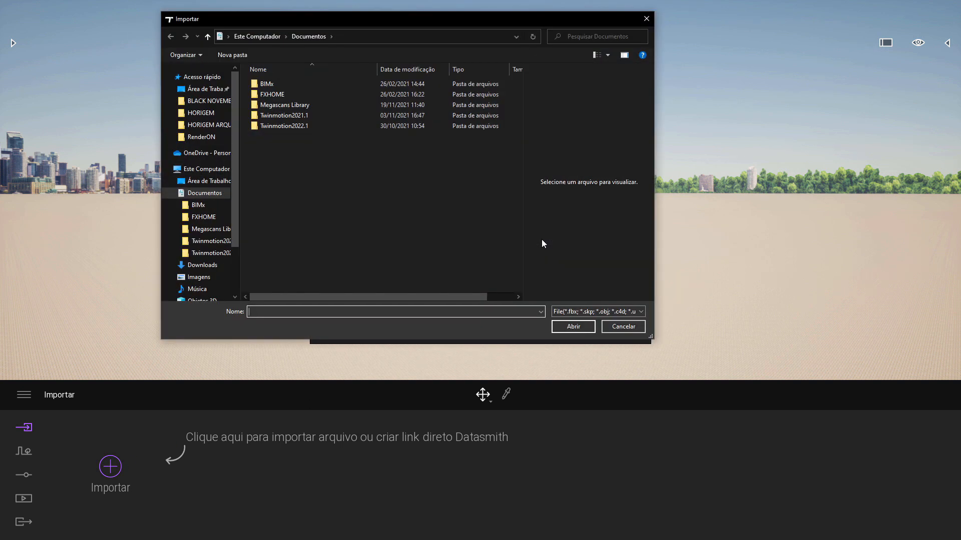
pyautogui.click(216, 124)
pyautogui.scroll(-1, 340, 160)
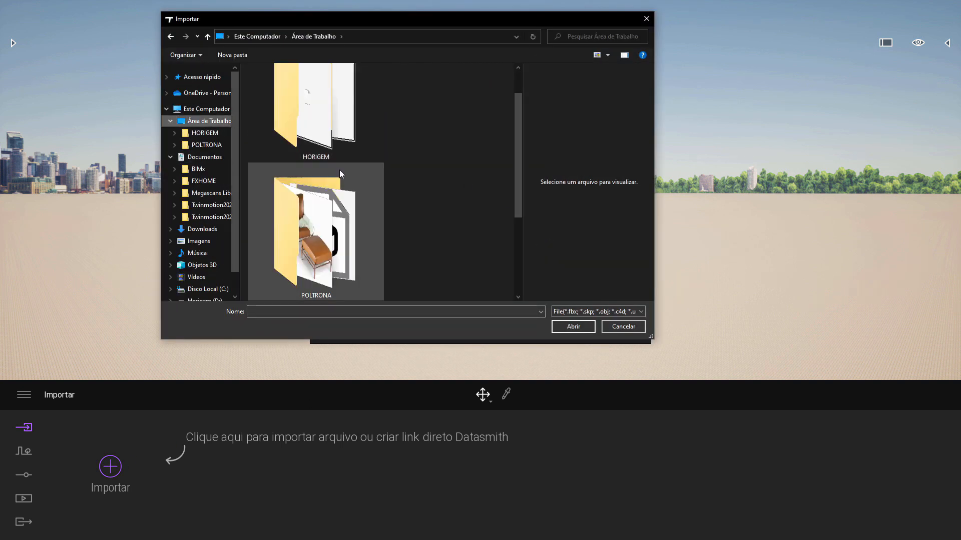
pyautogui.doubleClick(316, 250)
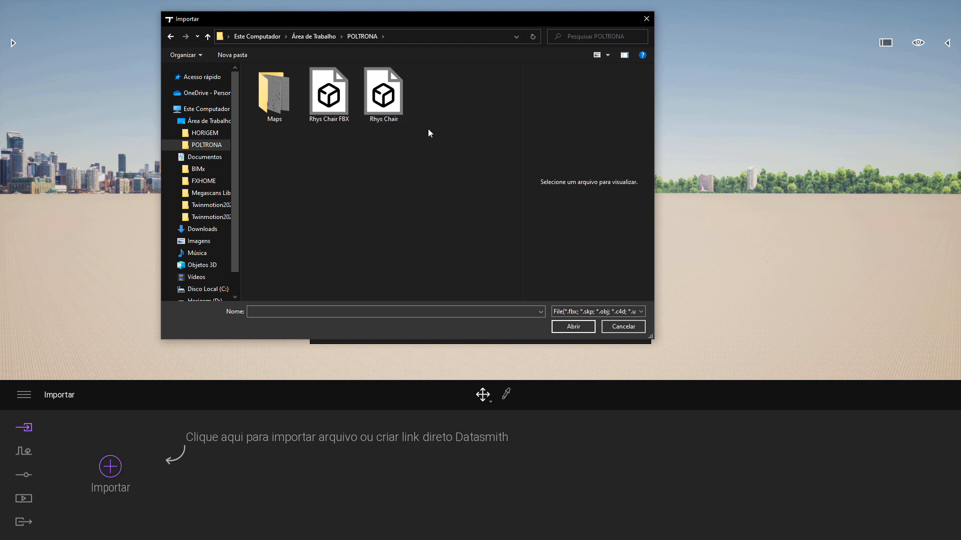
pyautogui.click(330, 118)
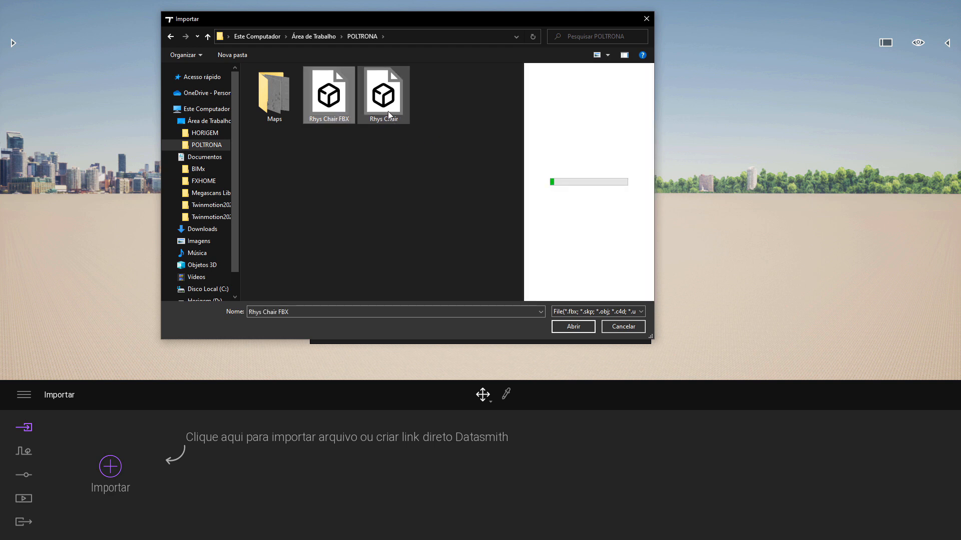
pyautogui.click(624, 55)
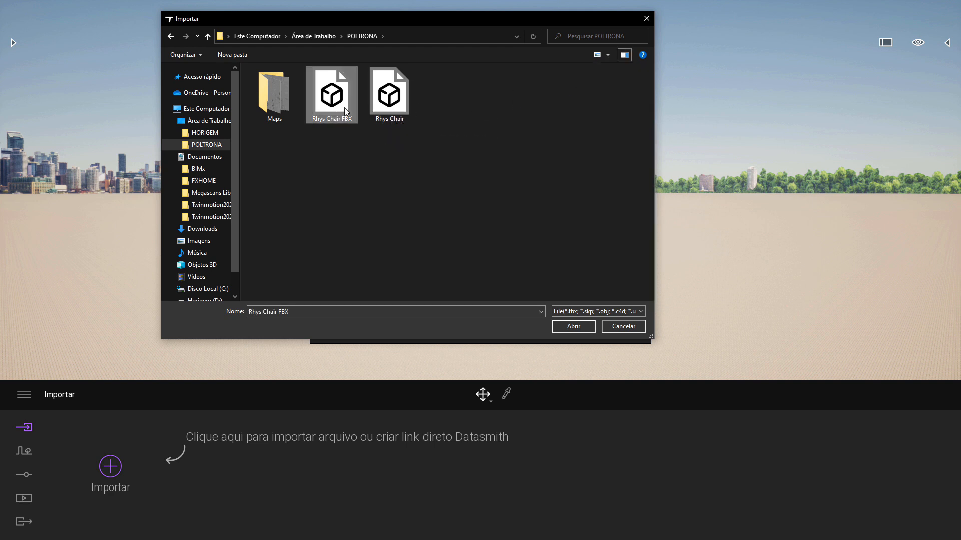
pyautogui.click(607, 55)
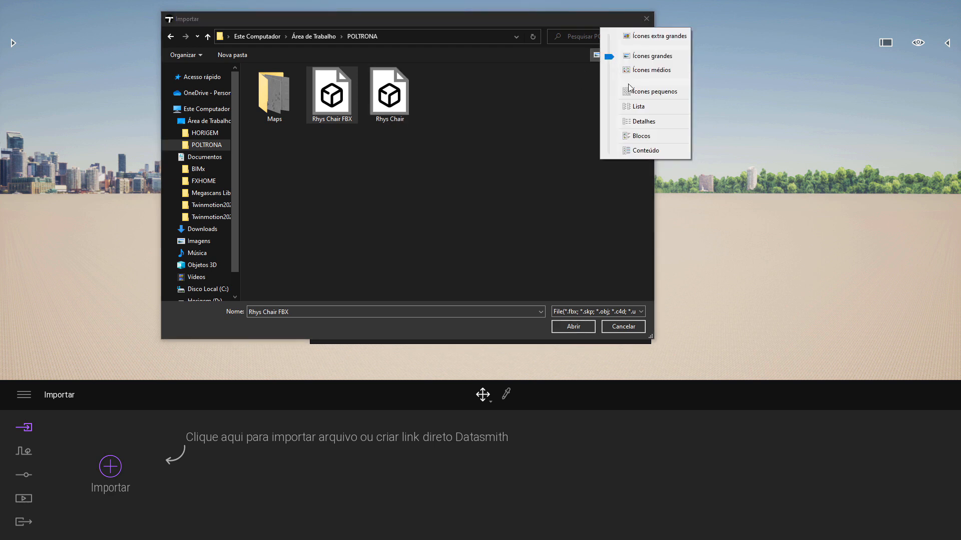
pyautogui.click(654, 124)
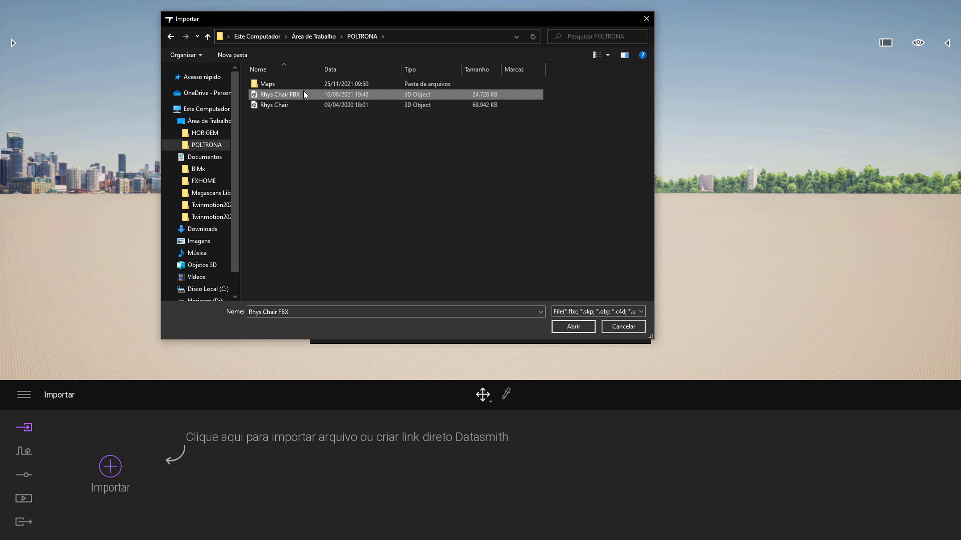
pyautogui.click(580, 329)
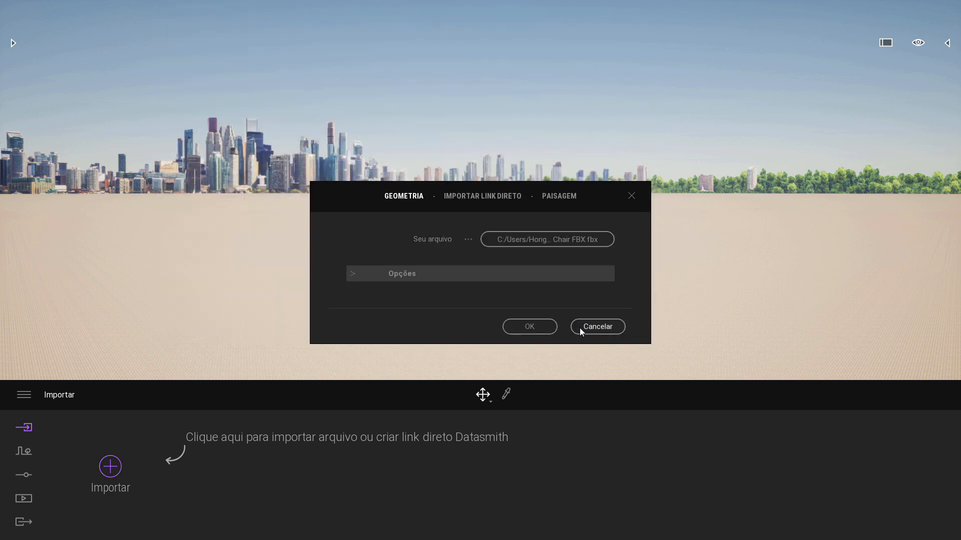
# - Import the chair geometry with the merge option set to Manter a hierarquia
pyautogui.click(353, 274)
pyautogui.click(481, 296)
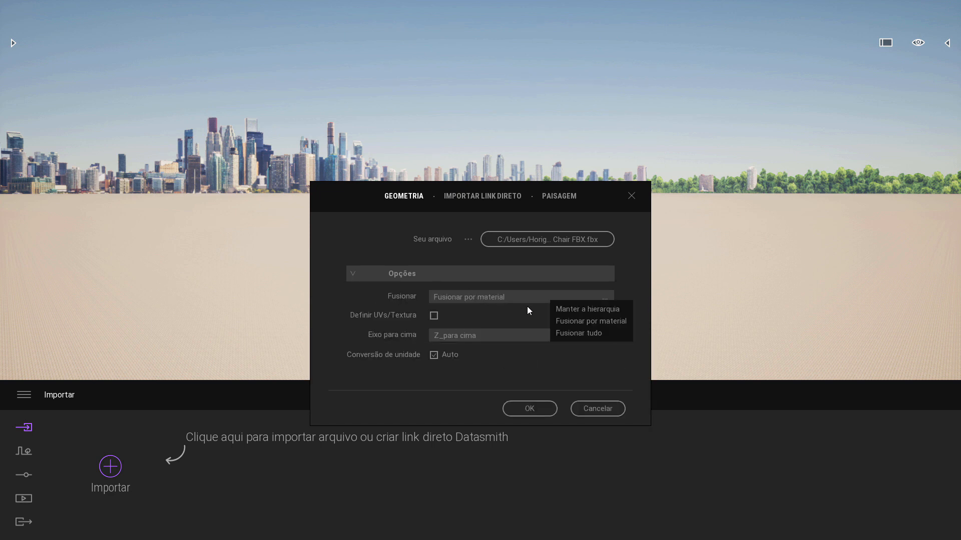
pyautogui.click(605, 312)
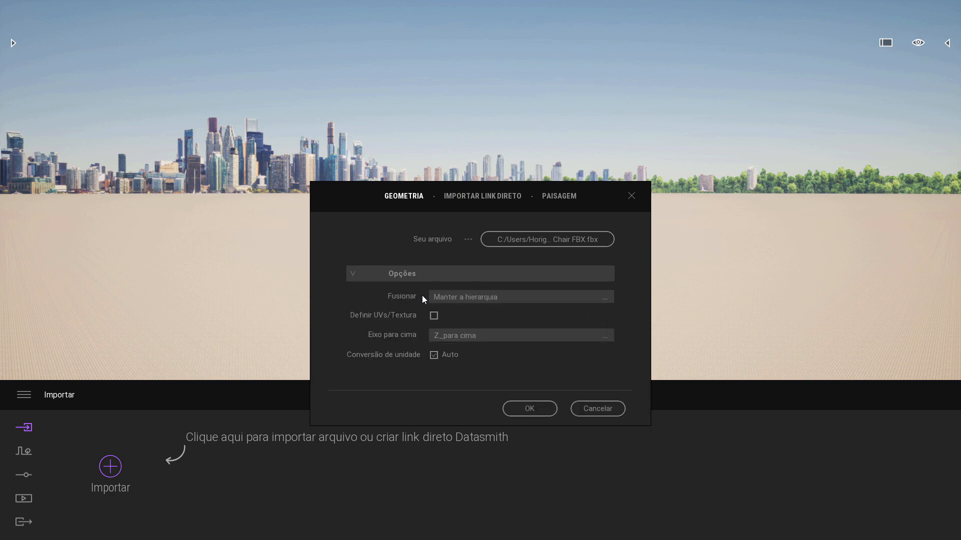
pyautogui.click(479, 295)
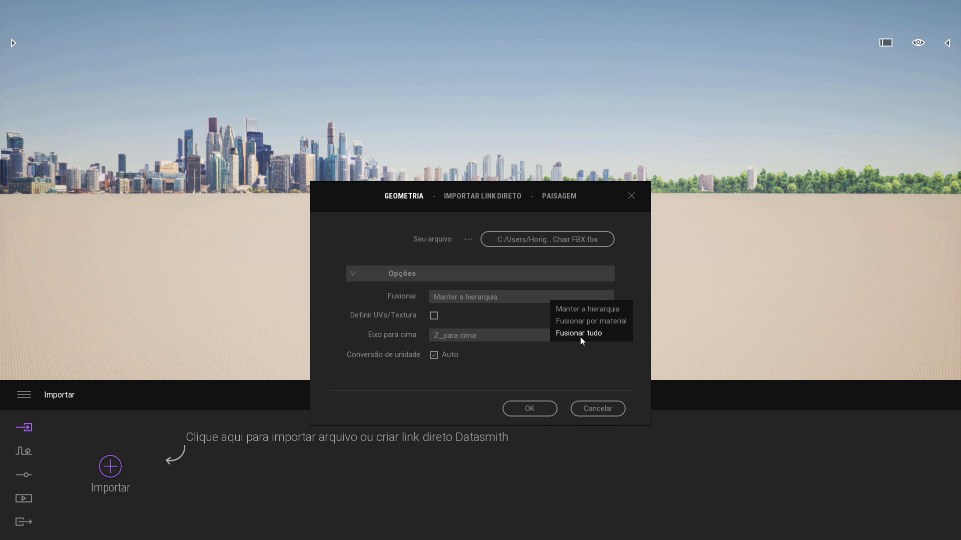
pyautogui.click(579, 310)
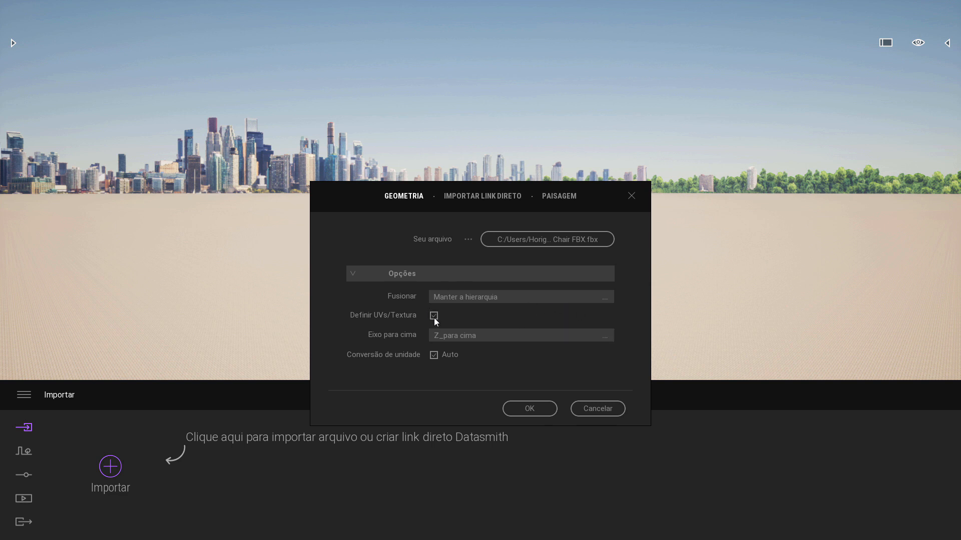
pyautogui.click(525, 411)
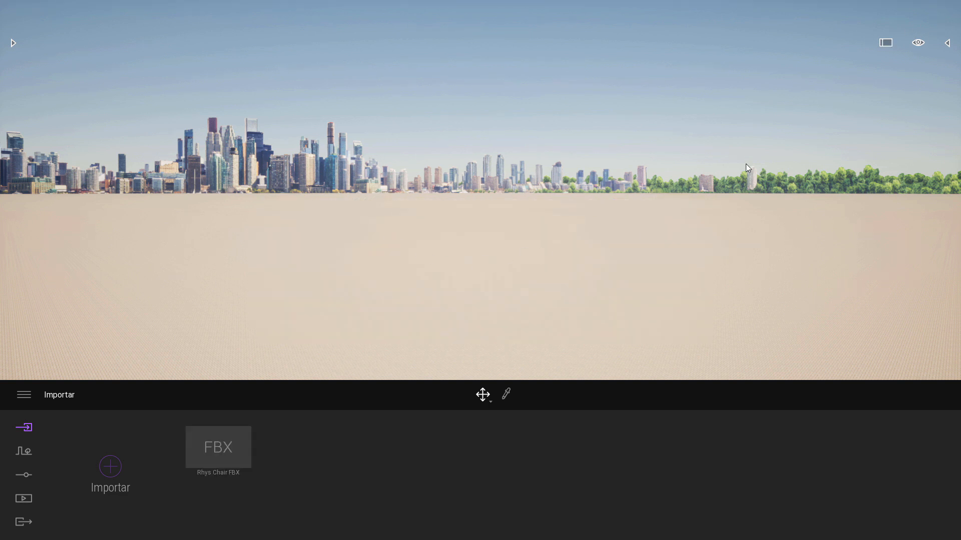
# - Show the scene graph and inspect the imported armchair and ottoman from several viewpoints
pyautogui.click(947, 43)
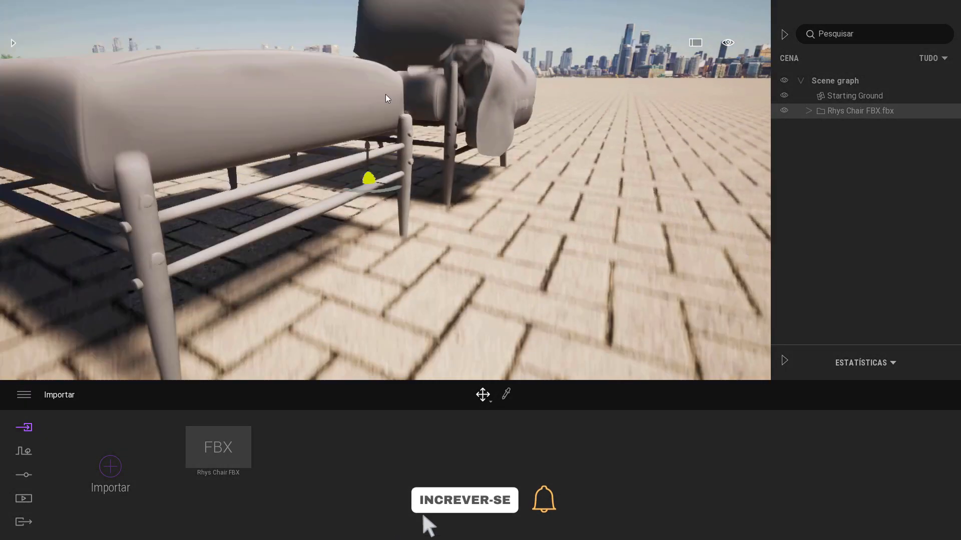
pyautogui.press('s')
pyautogui.moveTo(385, 94); pyautogui.dragTo(485, 119, button='right')
pyautogui.press('a')
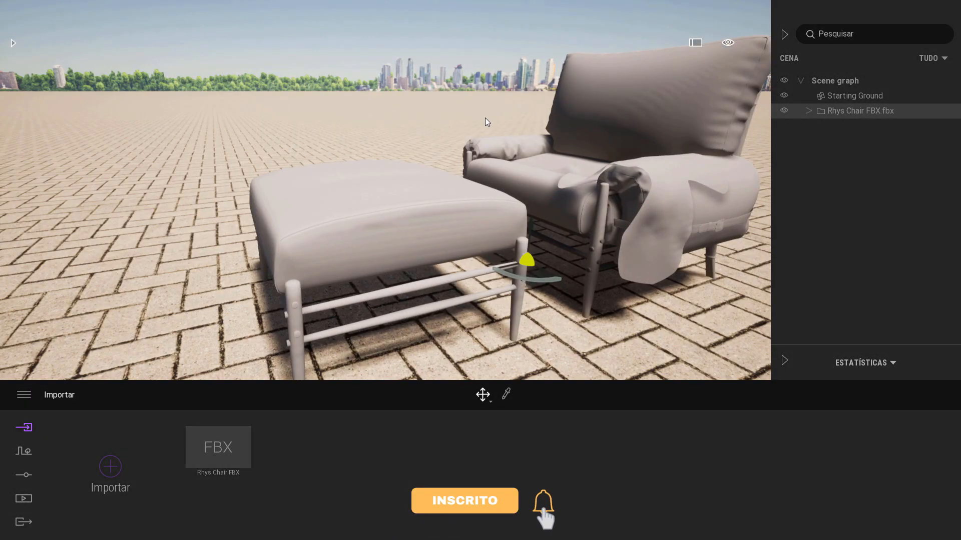
pyautogui.press('d')
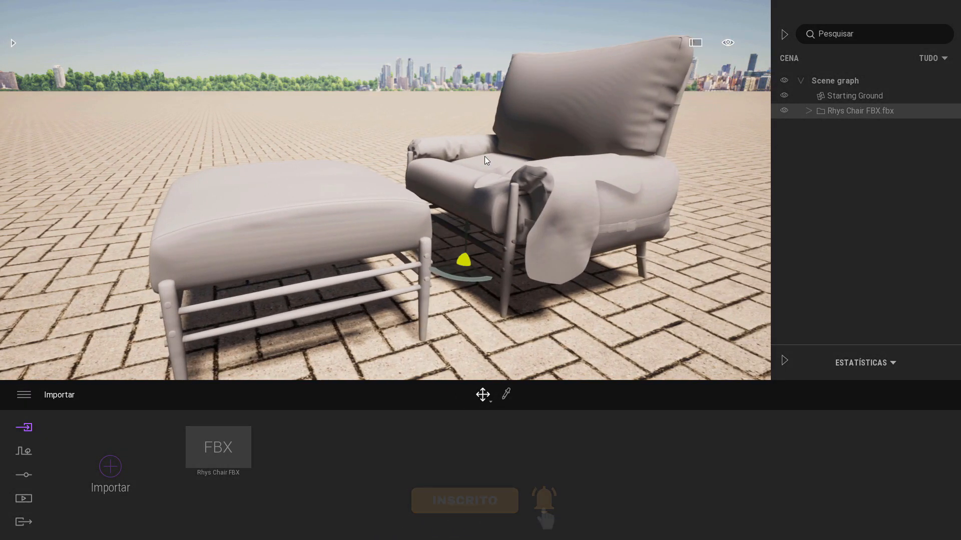
pyautogui.press('w')
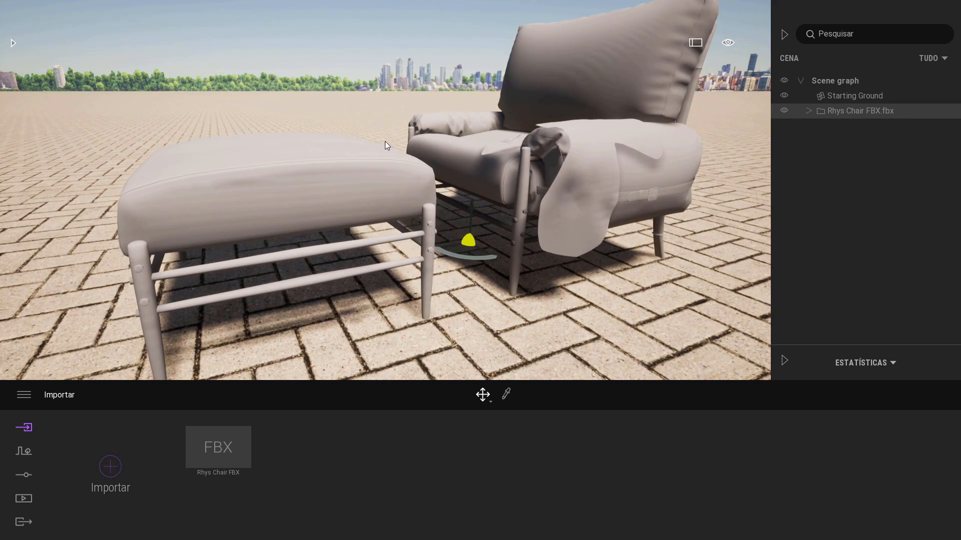
# - Sample the ottoman cushion's front seat material, try its color luminosity at 0% and set it back to 50%
pyautogui.press('t')
pyautogui.click(367, 205)
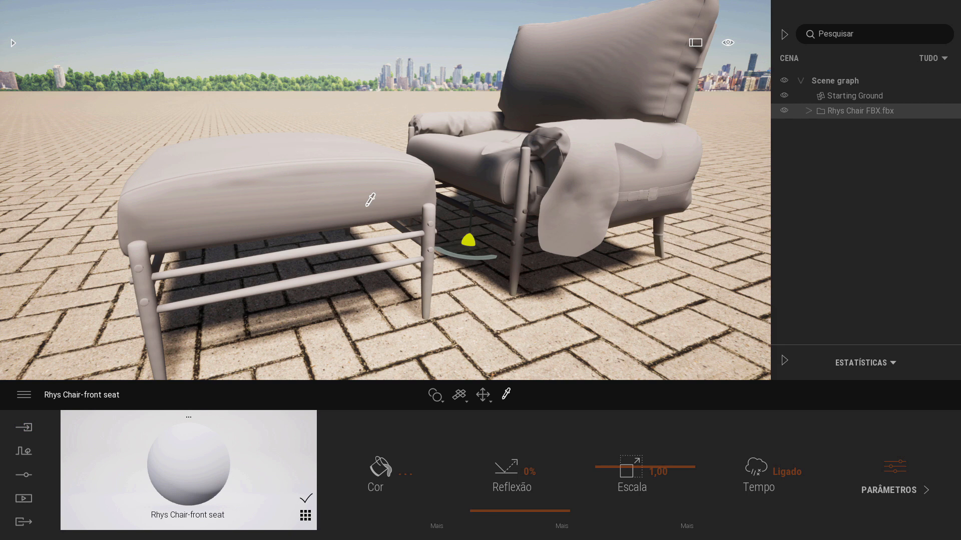
pyautogui.click(437, 526)
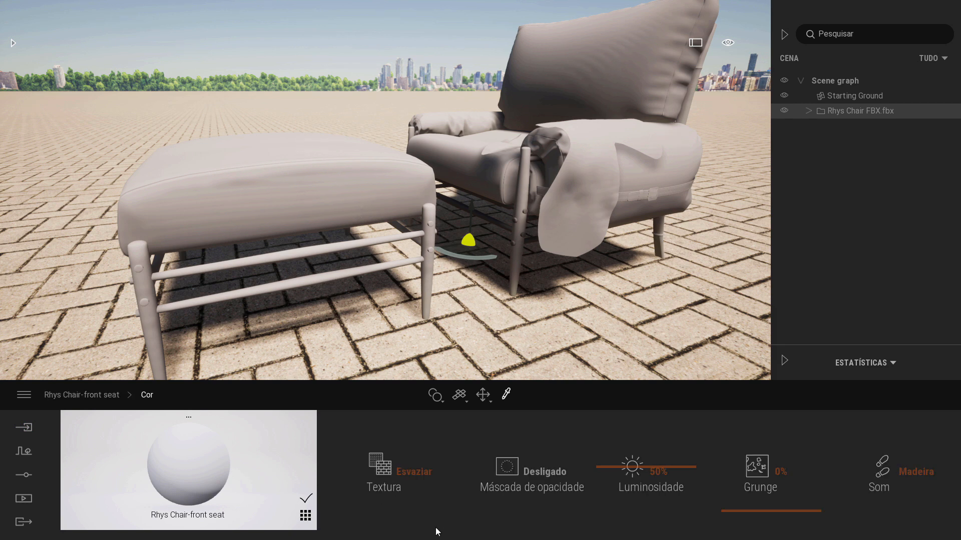
pyautogui.click(602, 465)
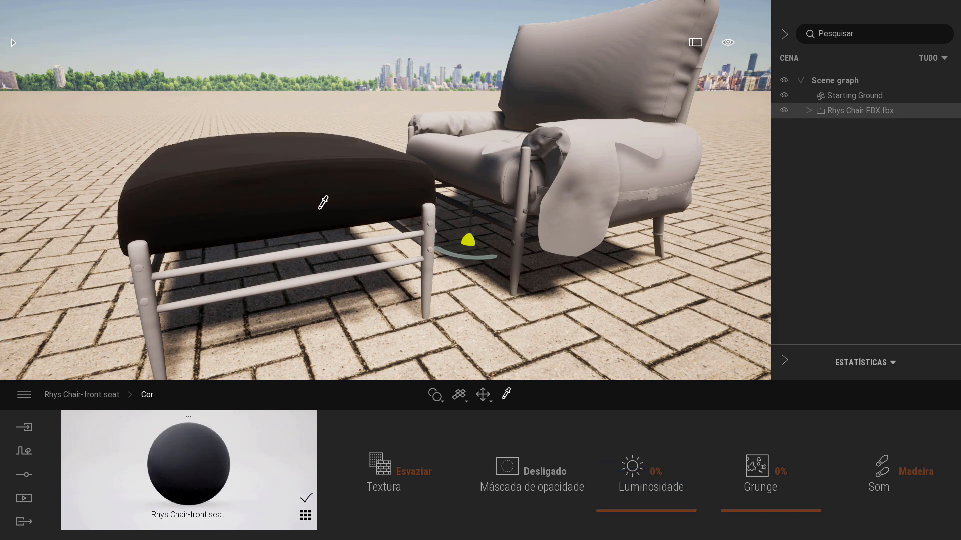
pyautogui.doubleClick(655, 472)
pyautogui.write('50')
pyautogui.press('Return')
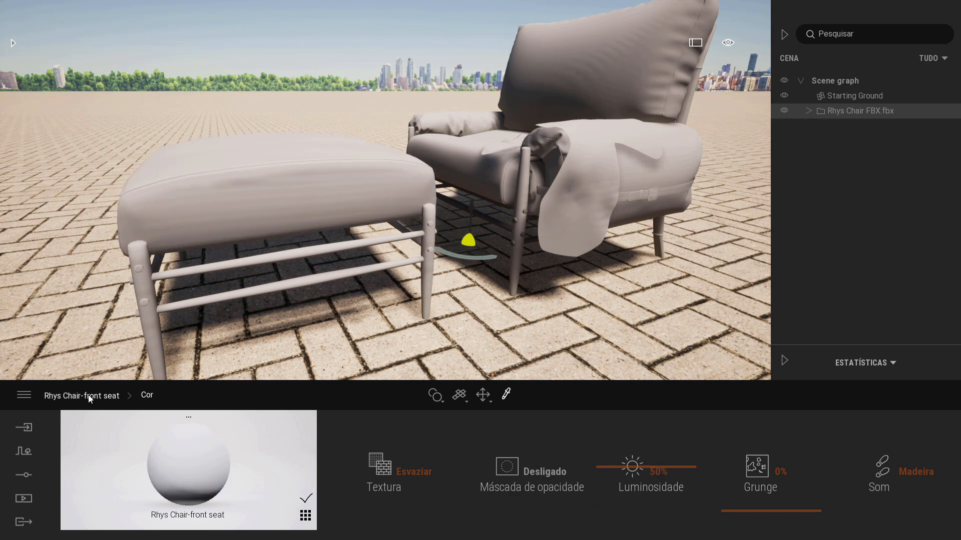
# - Clear the saved swatches in the front seat material's color selector and store the grey 7F7F7F as a swatch
pyautogui.click(90, 398)
pyautogui.click(379, 466)
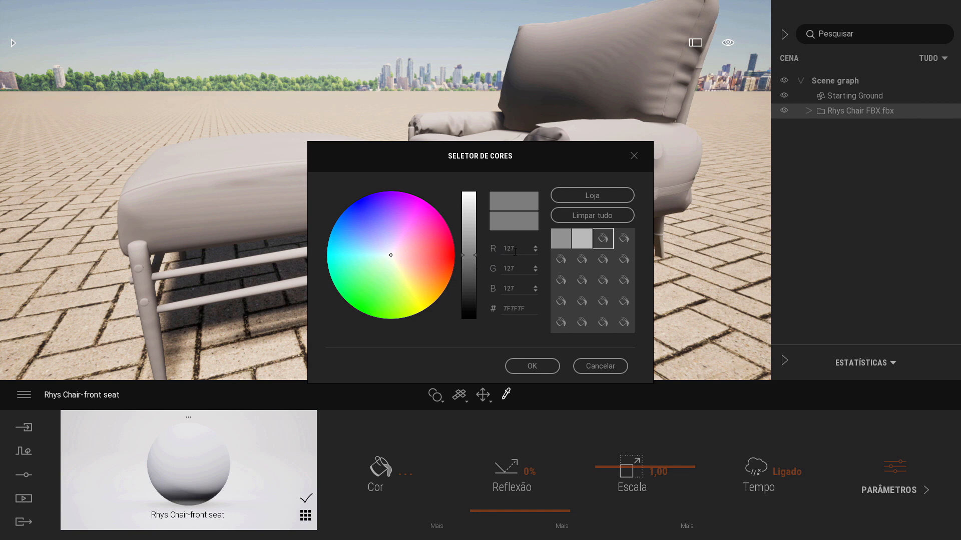
pyautogui.click(590, 216)
pyautogui.click(561, 238)
pyautogui.click(591, 195)
pyautogui.click(530, 367)
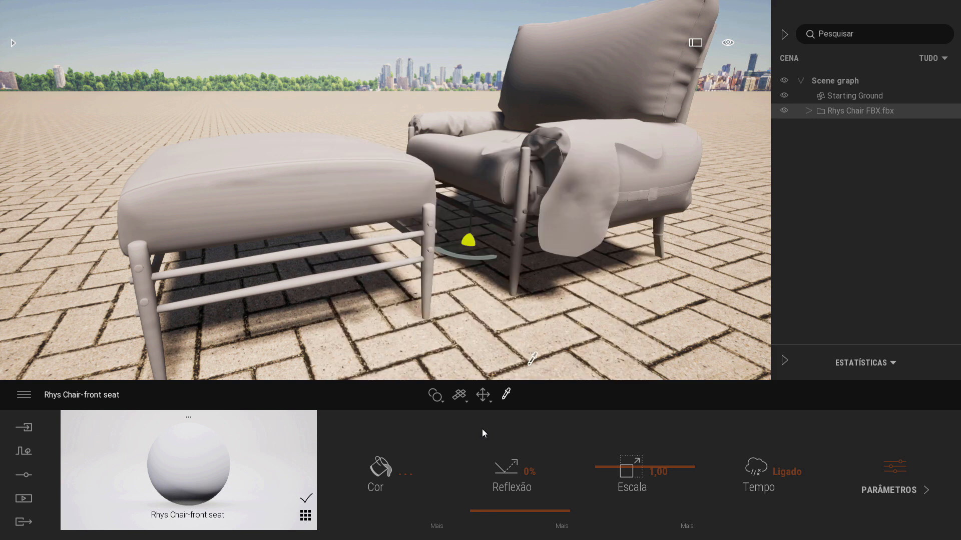
# - Try a darker shade for the front seat material and restore the saved grey 7F7F7F swatch
pyautogui.click(384, 473)
pyautogui.moveTo(481, 255); pyautogui.dragTo(481, 313)
pyautogui.click(561, 239)
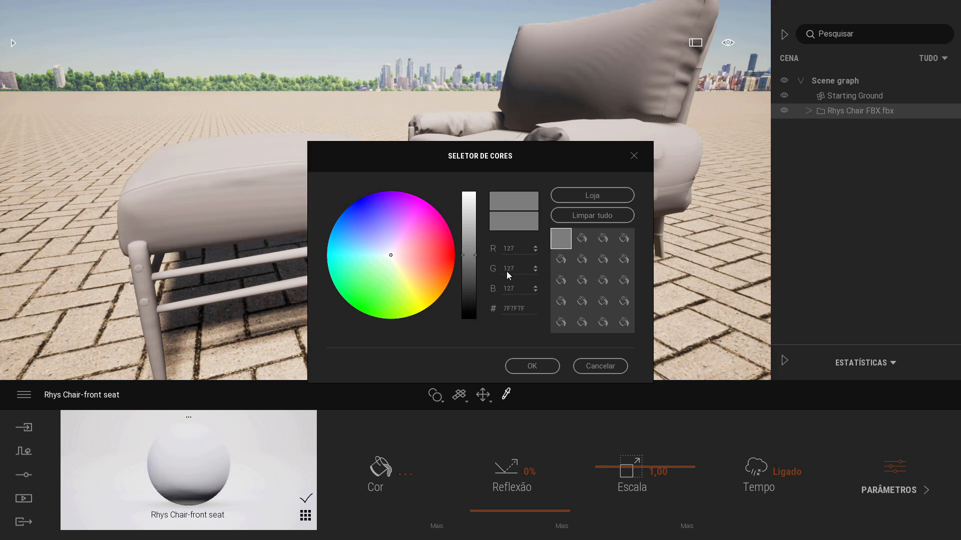
pyautogui.click(530, 366)
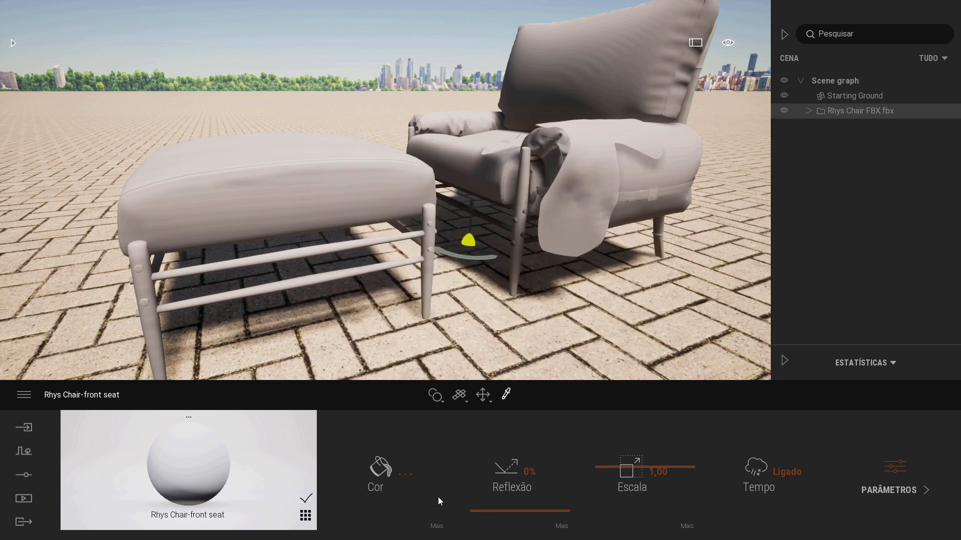
# - Set the front seat material's color luminosity to 0% and its reflection to 45%
pyautogui.click(437, 526)
pyautogui.moveTo(632, 470); pyautogui.dragTo(639, 523)
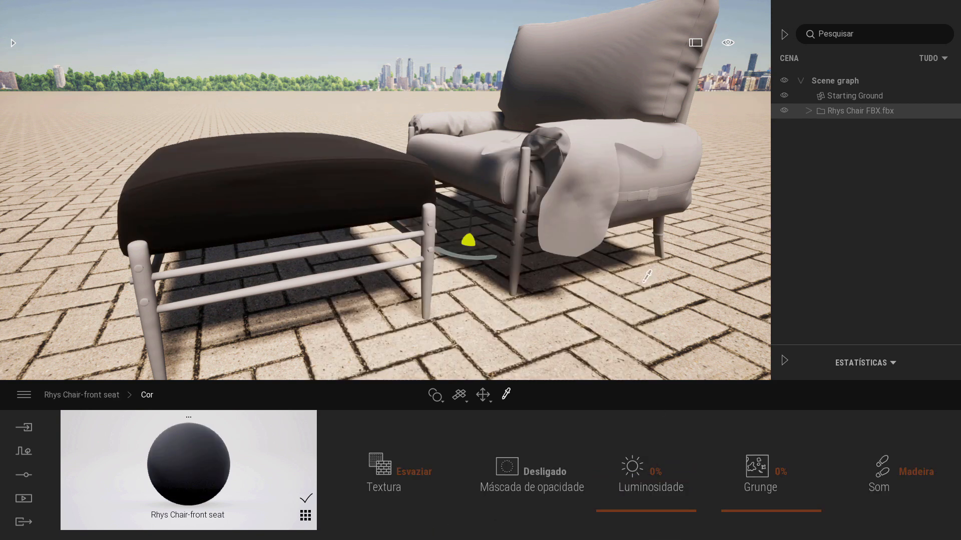
pyautogui.press('w')
pyautogui.press('a')
pyautogui.moveTo(443, 207)
pyautogui.mouseDown(button='right')
pyautogui.moveTo(483, 207)
pyautogui.moveTo(442, 207)
pyautogui.moveTo(454, 202)
pyautogui.mouseUp(button='right')
pyautogui.press('a')
pyautogui.press('d')
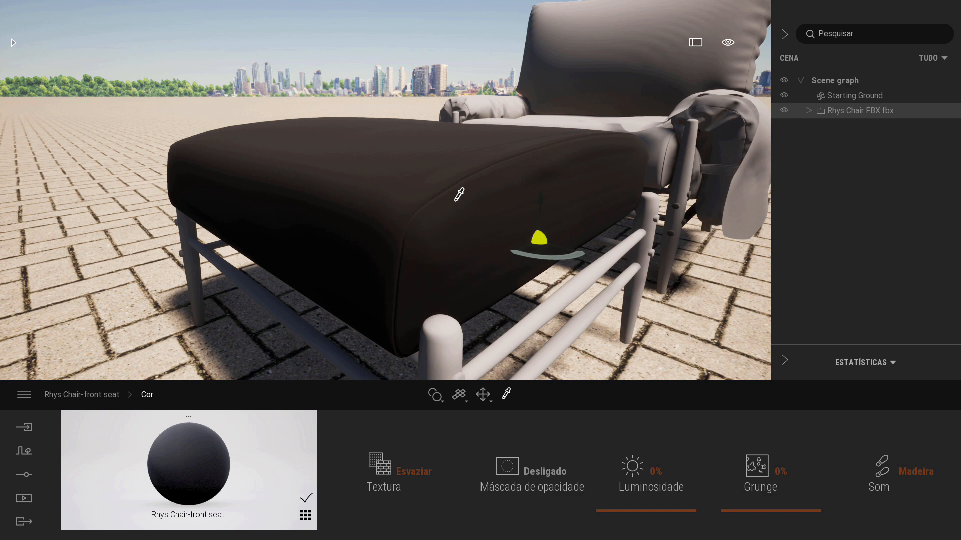
pyautogui.click(97, 396)
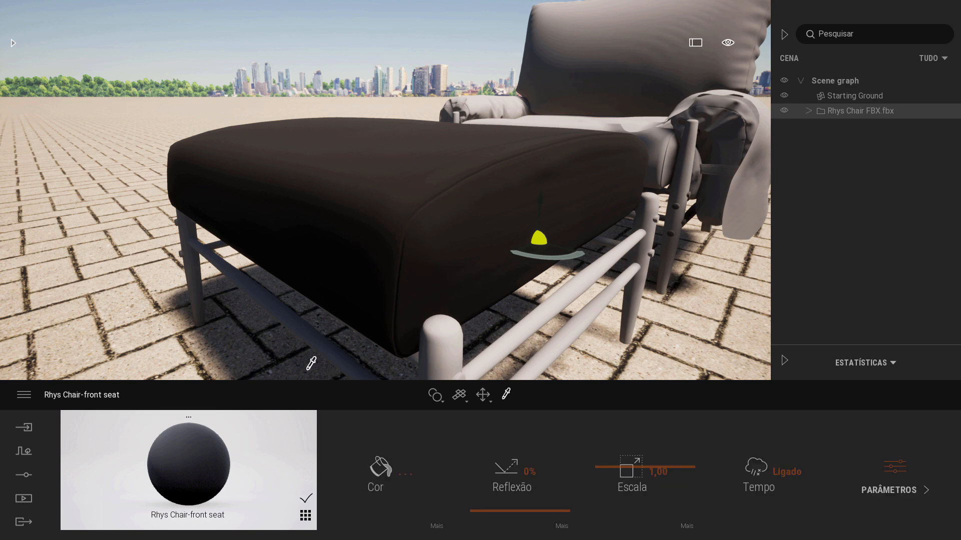
pyautogui.moveTo(509, 516); pyautogui.dragTo(510, 471)
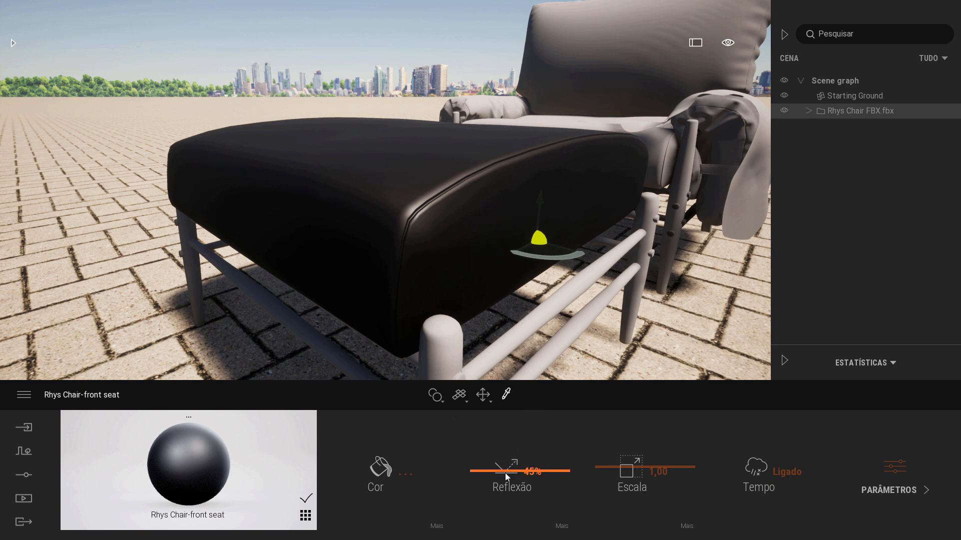
# - Start replacing the front seat material's normal map and browse to the Maps folder inside the desktop's POLTRONA folder
pyautogui.click(882, 470)
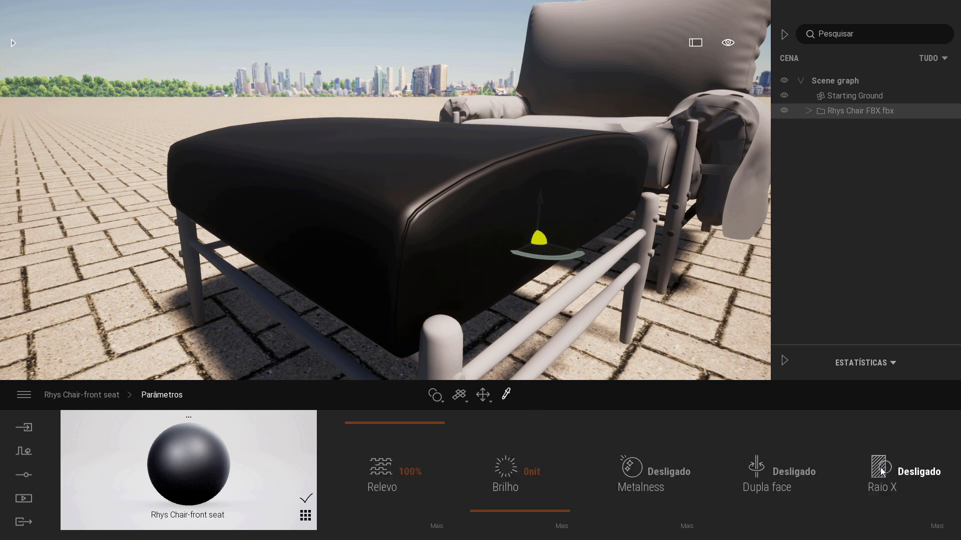
pyautogui.click(439, 529)
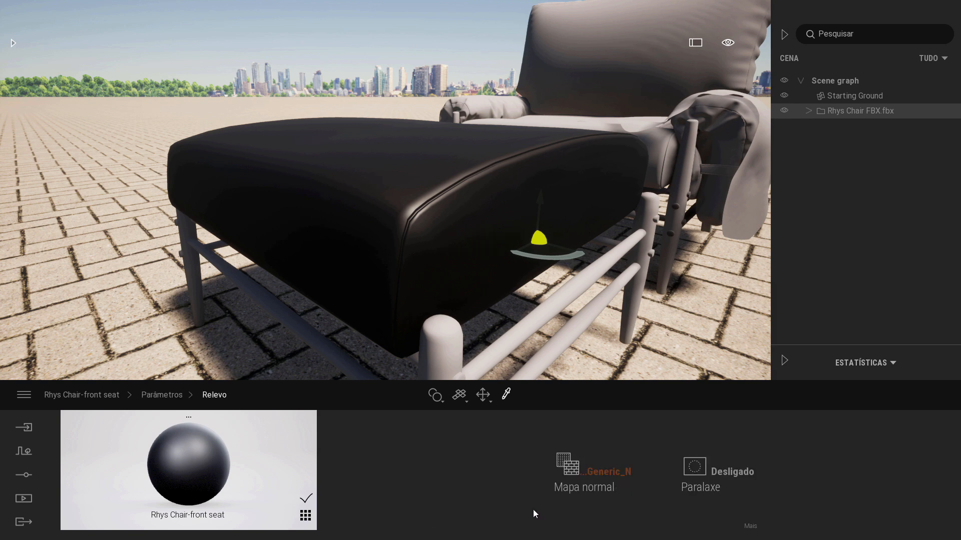
pyautogui.rightClick(574, 470)
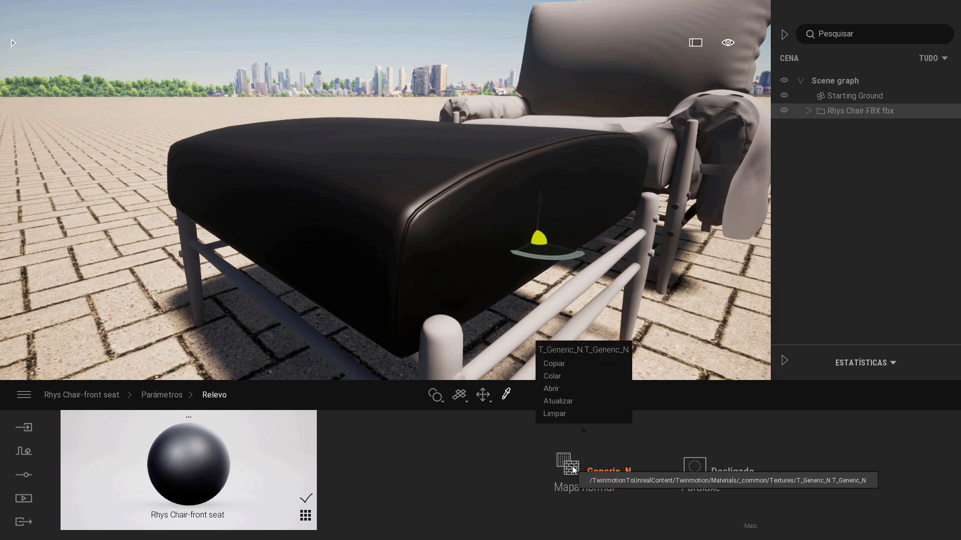
pyautogui.click(554, 390)
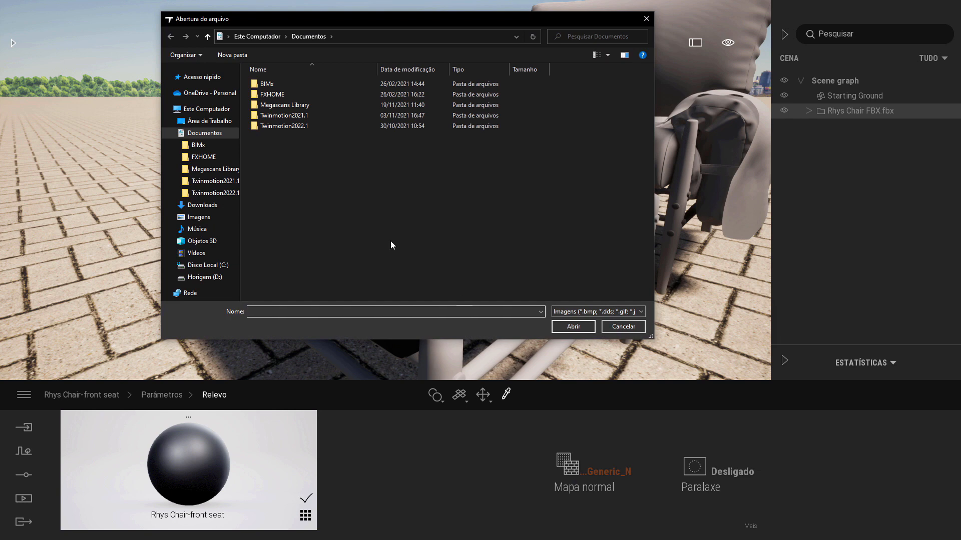
pyautogui.click(209, 121)
pyautogui.doubleClick(488, 158)
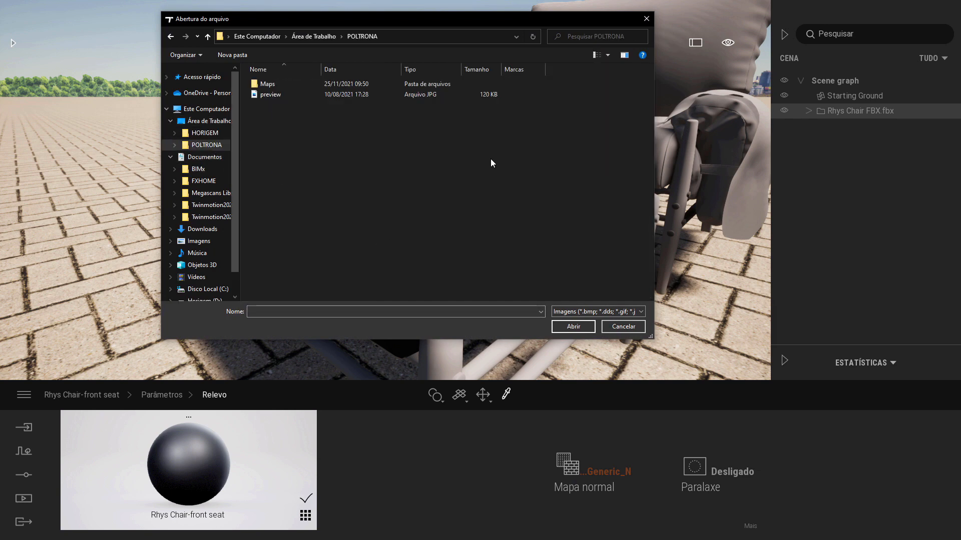
pyautogui.doubleClick(269, 86)
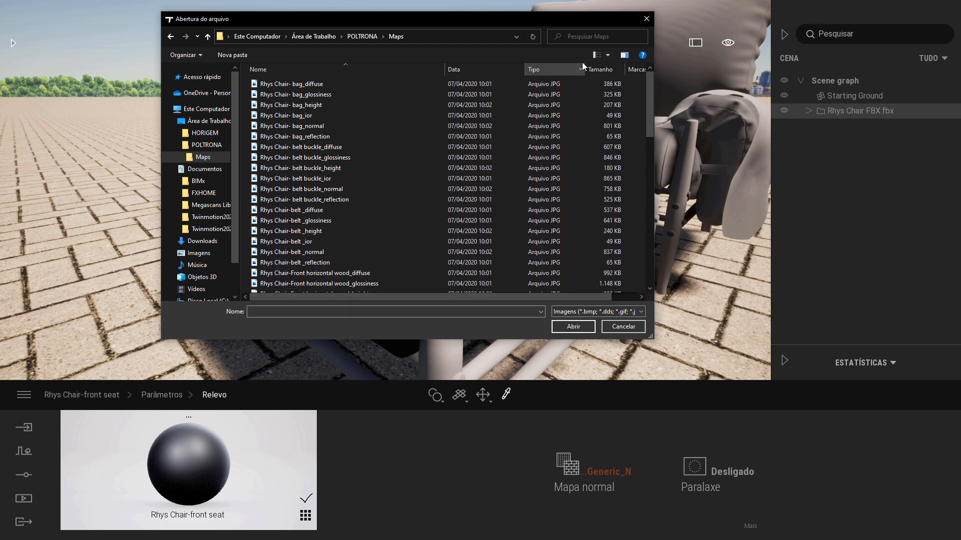
# - Browse the texture maps as larger icons and return the file list to the Detalhes view
pyautogui.click(608, 57)
pyautogui.click(643, 34)
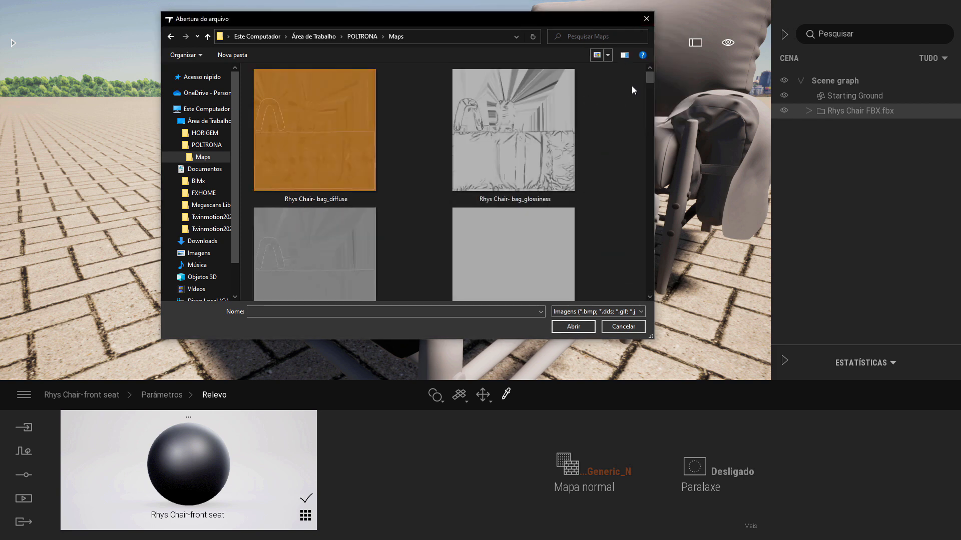
pyautogui.moveTo(649, 76); pyautogui.dragTo(650, 93)
pyautogui.click(608, 55)
pyautogui.click(650, 86)
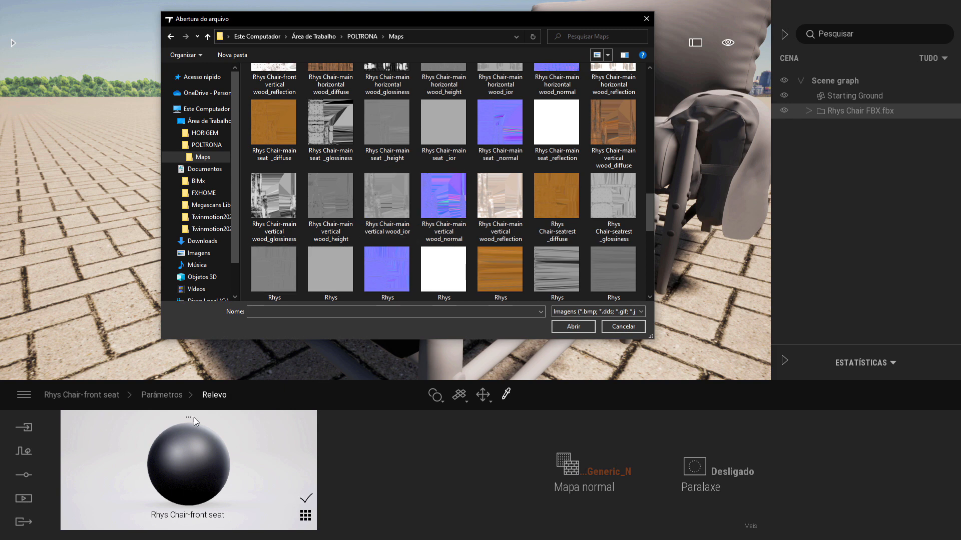
pyautogui.click(608, 55)
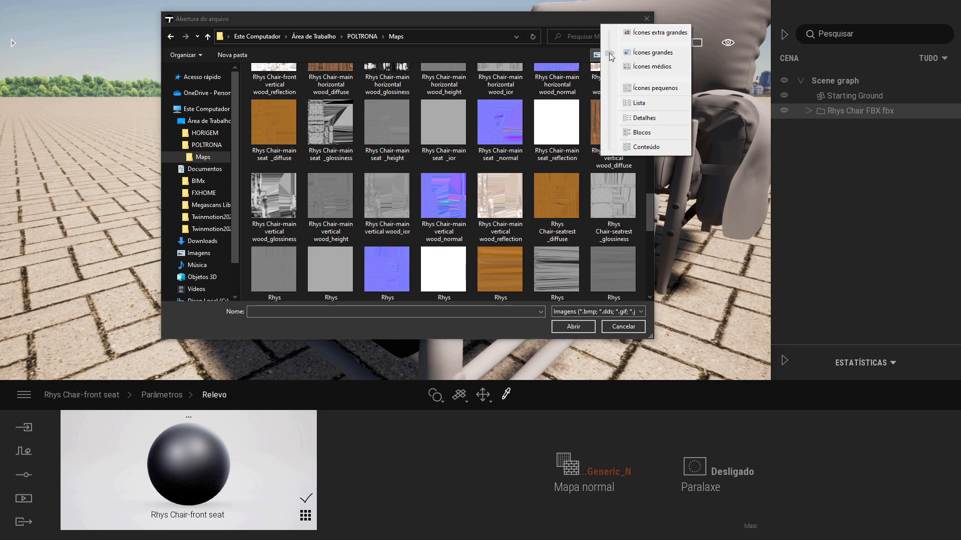
pyautogui.click(650, 118)
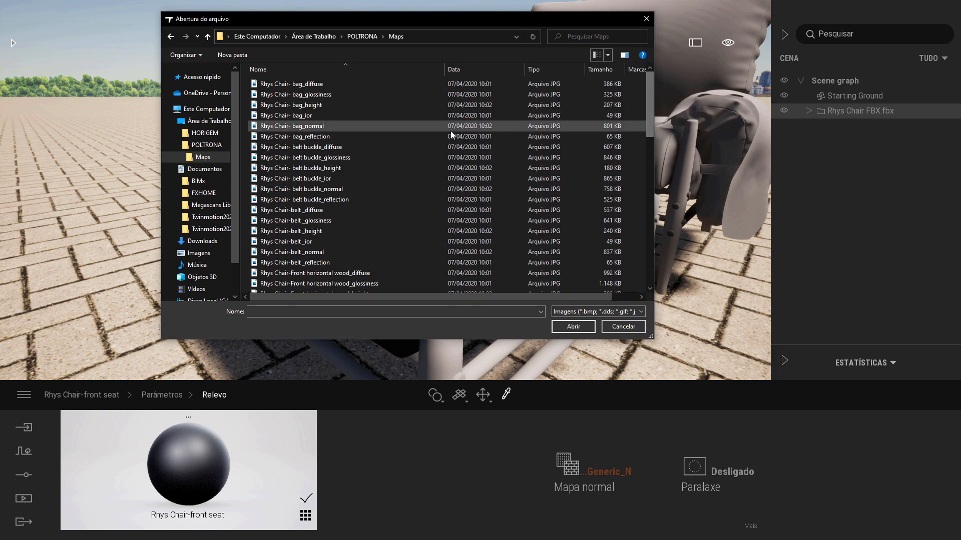
# - Show the file preview and load Rhys Chair-front seat _normal as the material's normal map
pyautogui.click(624, 56)
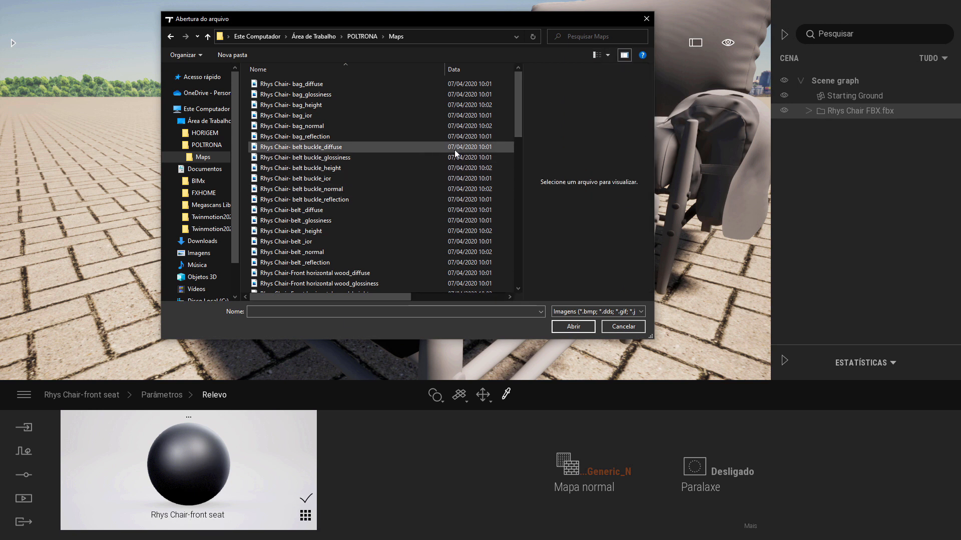
pyautogui.scroll(-4, 299, 246)
pyautogui.click(322, 259)
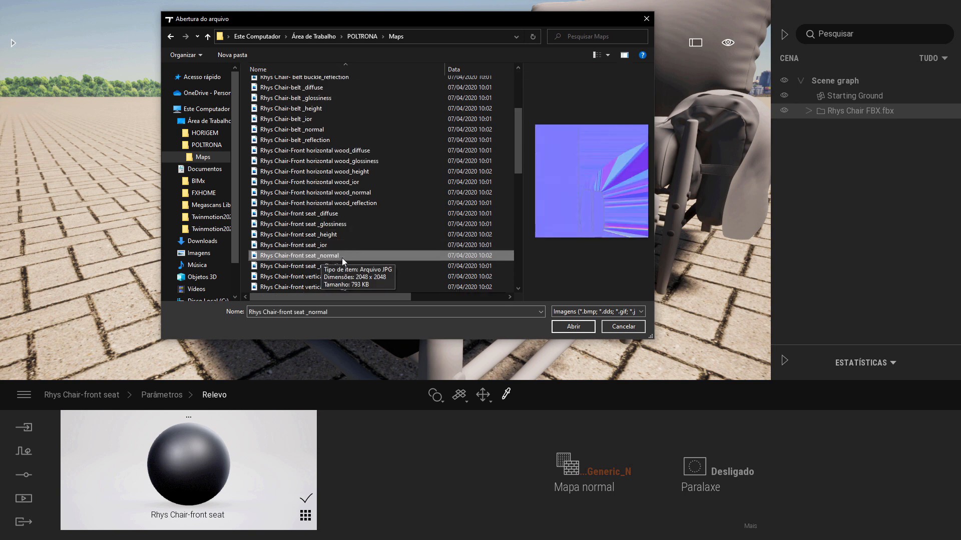
pyautogui.click(574, 326)
# - Inspect the ottoman's stitching up close and set the front seat material's Relevo to 90%
pyautogui.scroll(2, 509, 231)
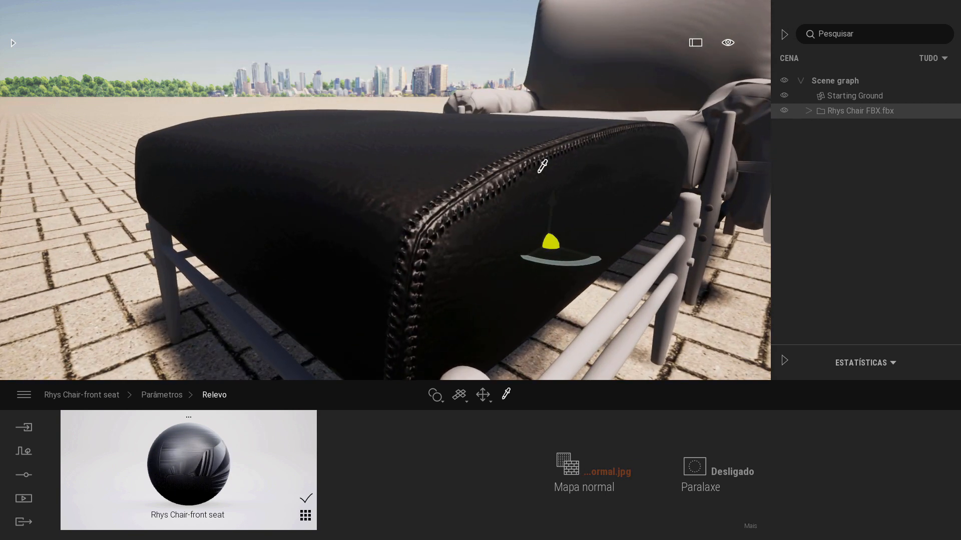
pyautogui.scroll(-3, 495, 175)
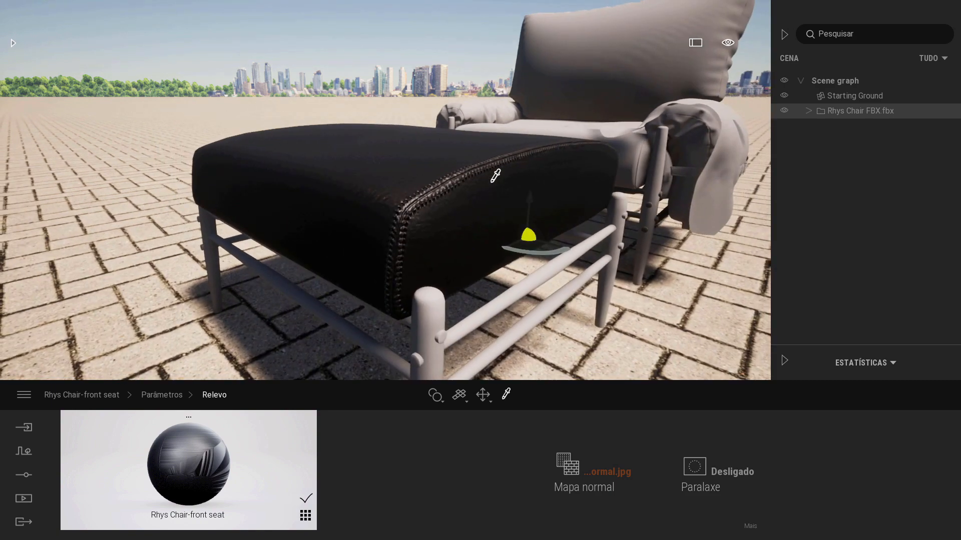
pyautogui.press('w')
pyautogui.press('d')
pyautogui.press('s')
pyautogui.press('a')
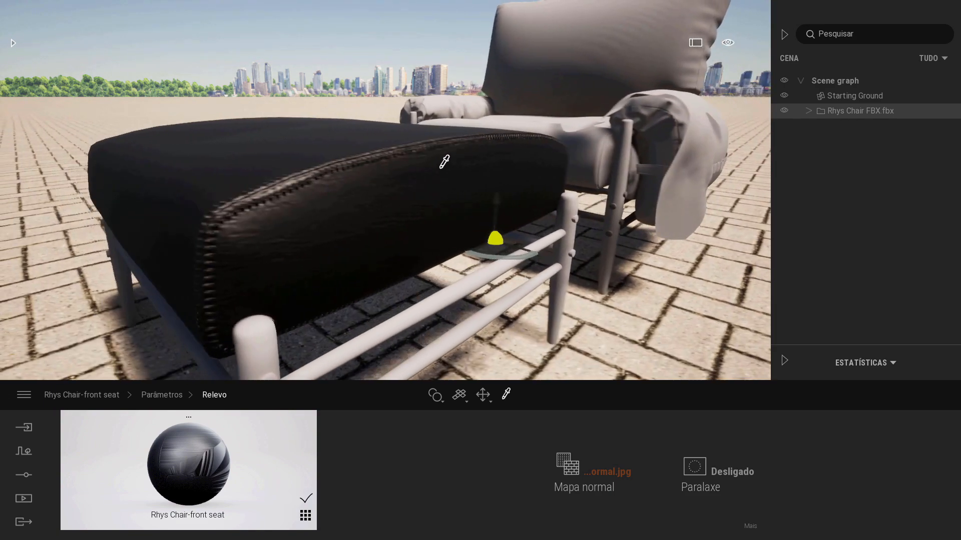
pyautogui.click(170, 395)
pyautogui.moveTo(379, 433); pyautogui.dragTo(412, 441)
pyautogui.click(407, 471)
pyautogui.write('90')
pyautogui.press('Return')
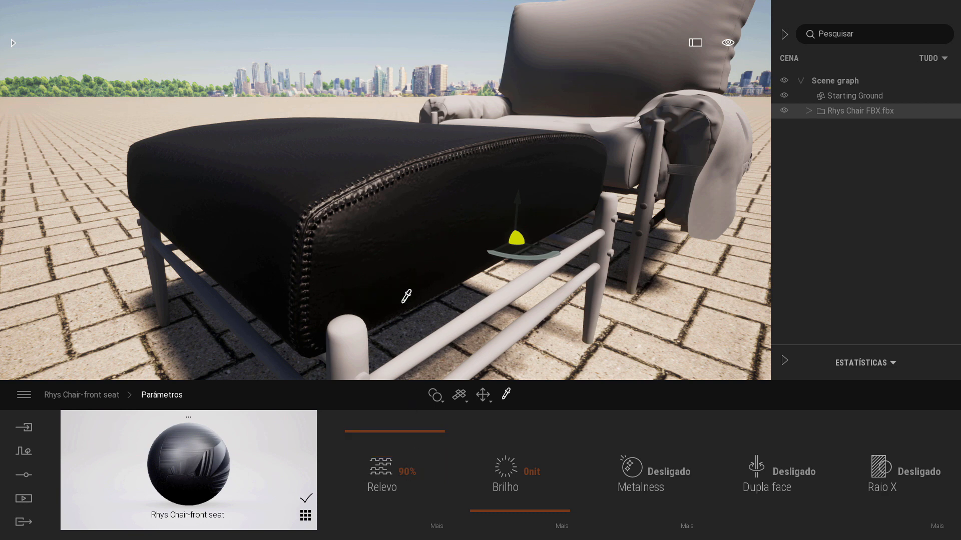
# - View the ottoman cushion from inside and turn on Dupla face for the front seat material
pyautogui.press('e')
pyautogui.press('d')
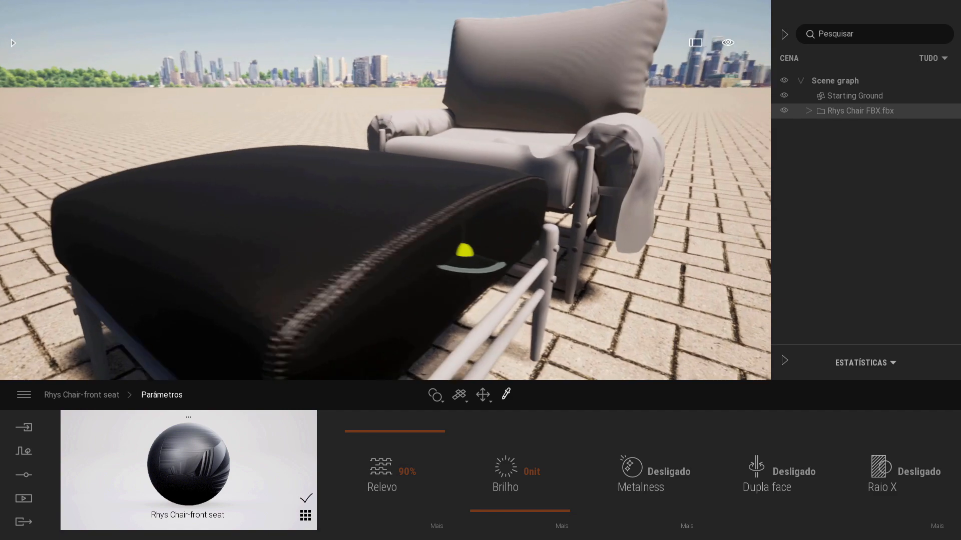
pyautogui.moveTo(422, 273); pyautogui.dragTo(446, 257, button='right')
pyautogui.press('a')
pyautogui.press('q')
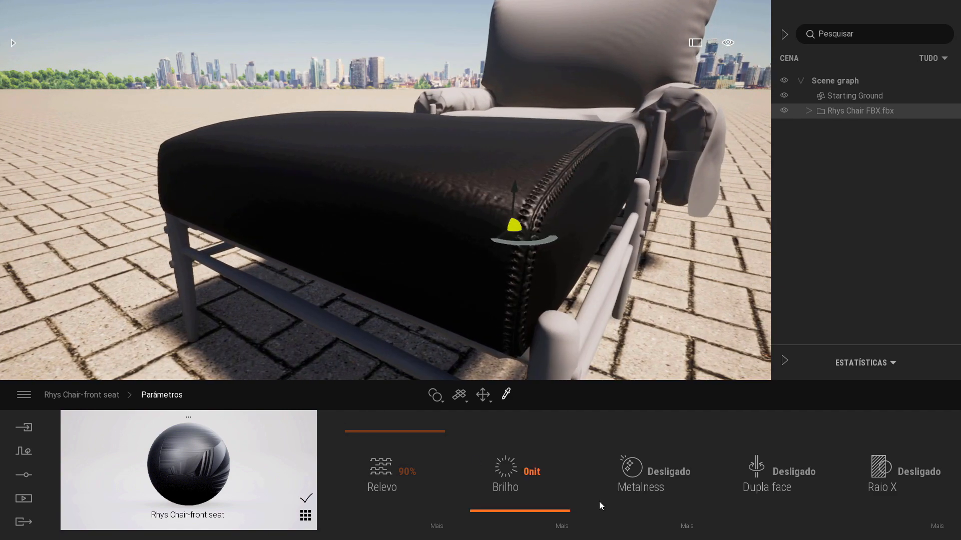
pyautogui.click(758, 476)
pyautogui.click(758, 475)
pyautogui.press('w')
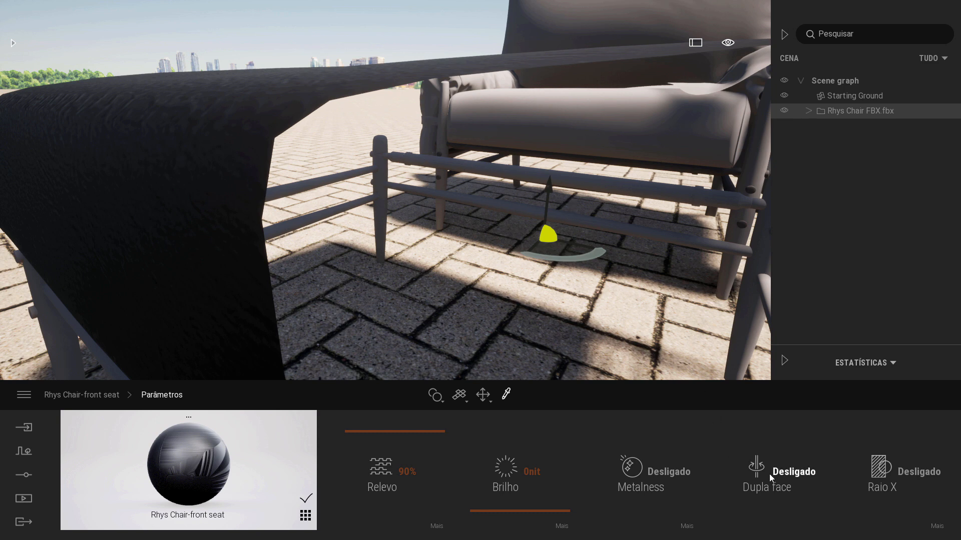
pyautogui.click(756, 469)
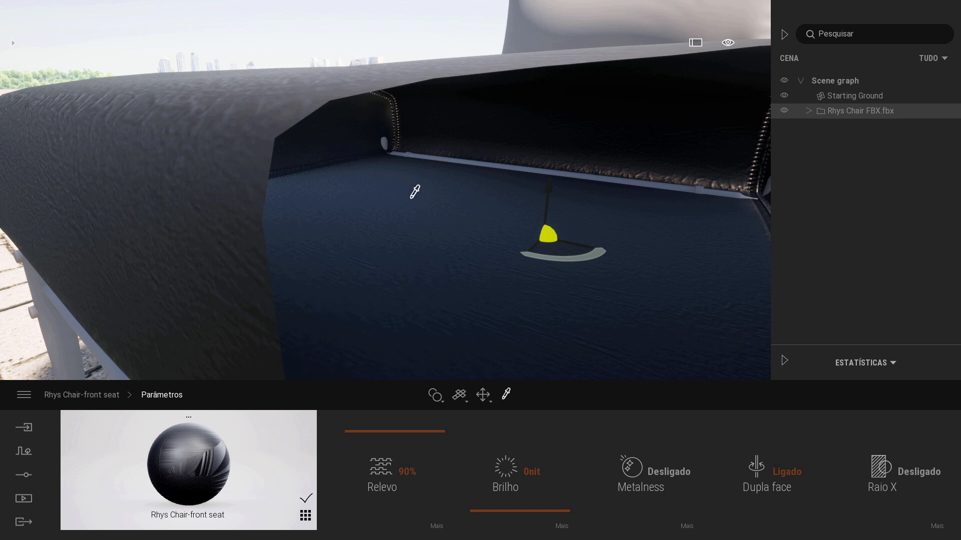
# - Compare the cushion's interior with Dupla face off and on, leaving the option on
pyautogui.scroll(-4, 415, 192)
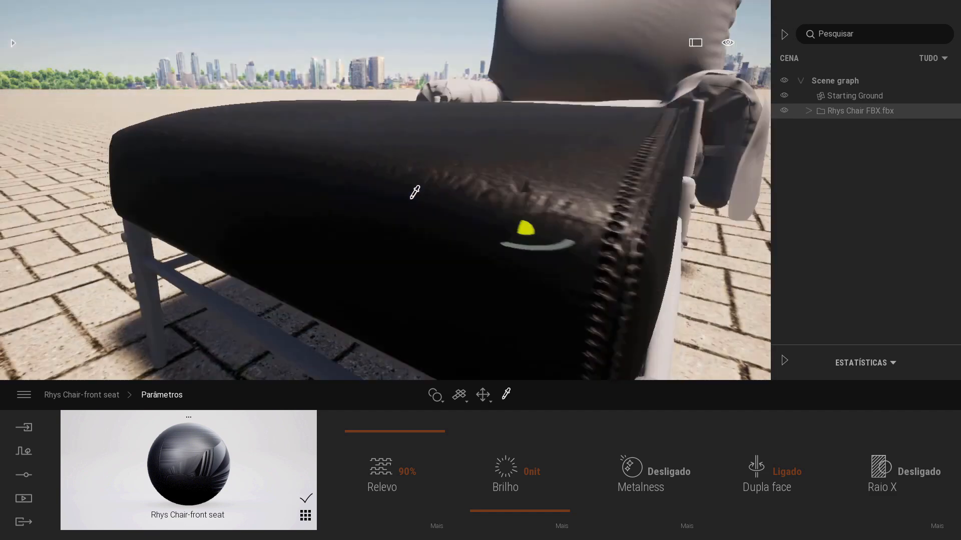
pyautogui.scroll(4, 418, 155)
pyautogui.click(777, 475)
pyautogui.click(776, 475)
pyautogui.click(776, 475)
pyautogui.click(777, 475)
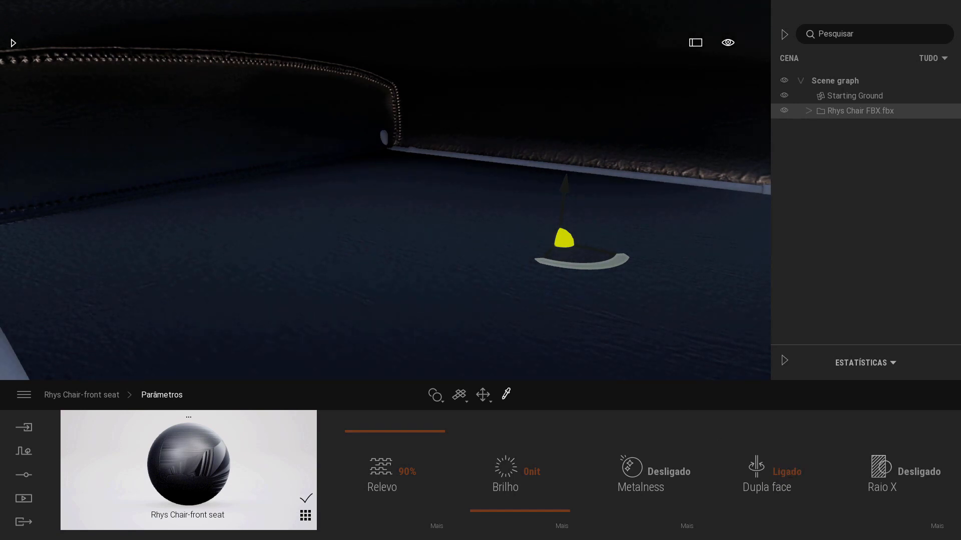
pyautogui.scroll(-5, 517, 293)
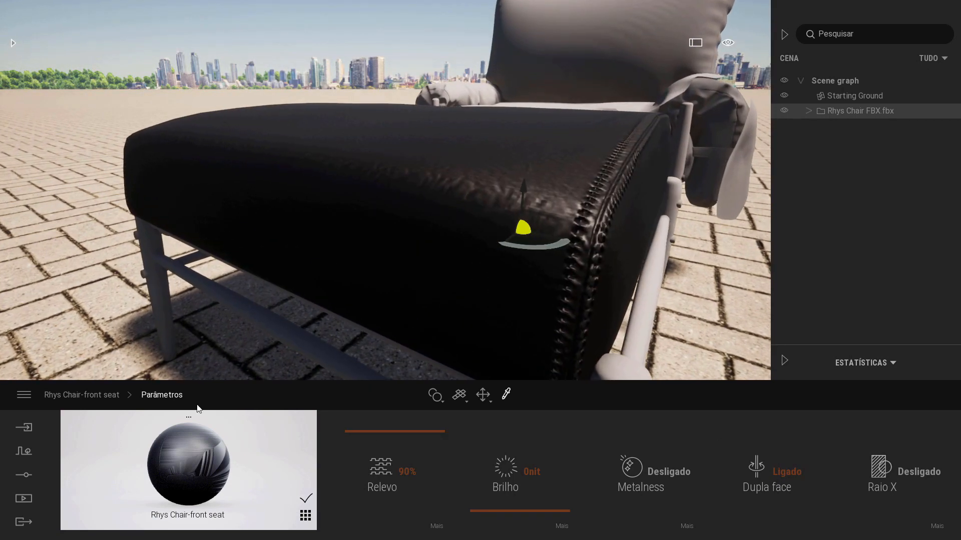
# - Load Rhys Chair-front seat _glossiness as the reflection texture of the front seat material
pyautogui.click(81, 395)
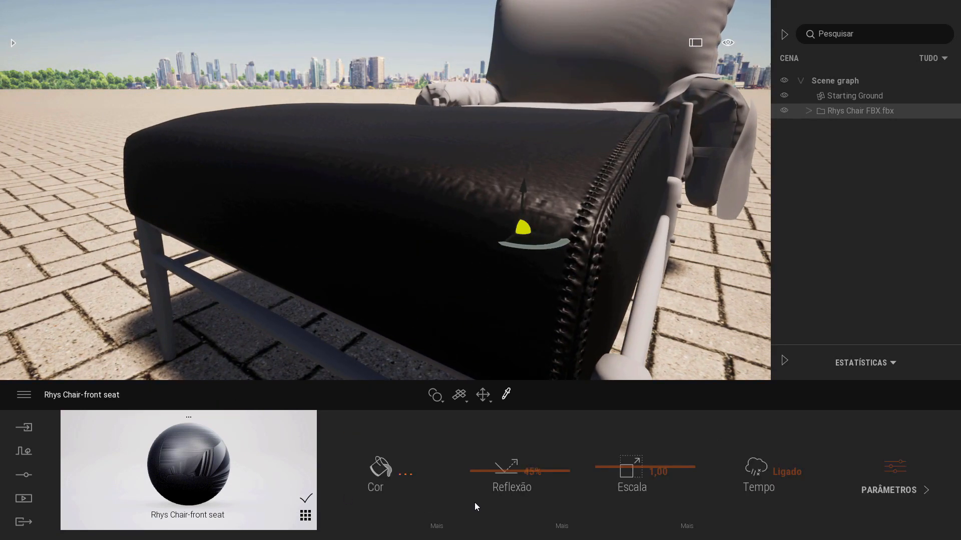
pyautogui.click(562, 526)
pyautogui.click(640, 471)
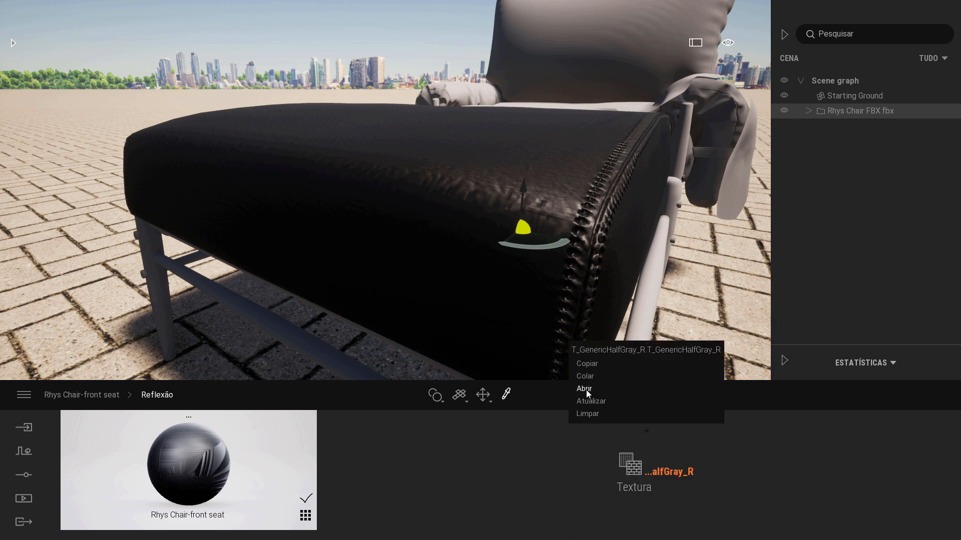
pyautogui.click(584, 389)
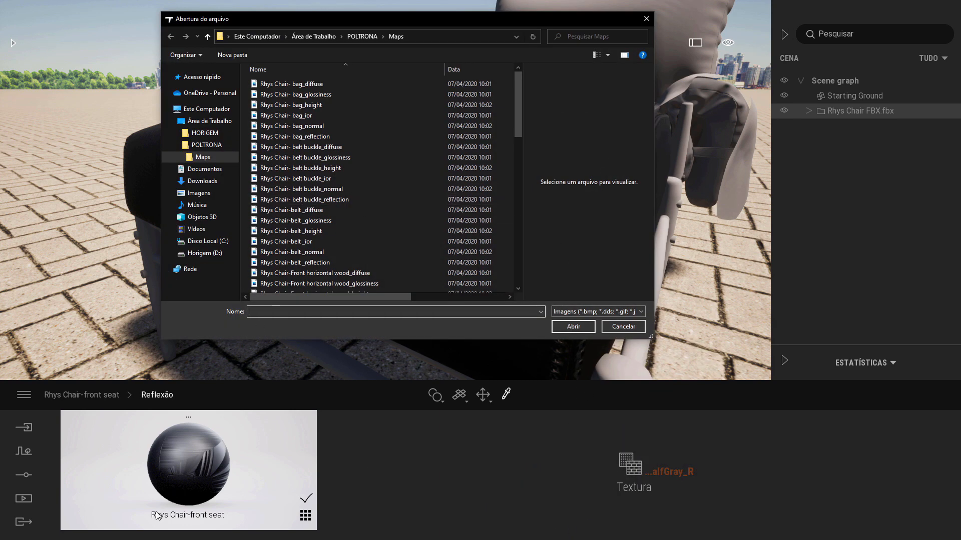
pyautogui.scroll(-5, 520, 160)
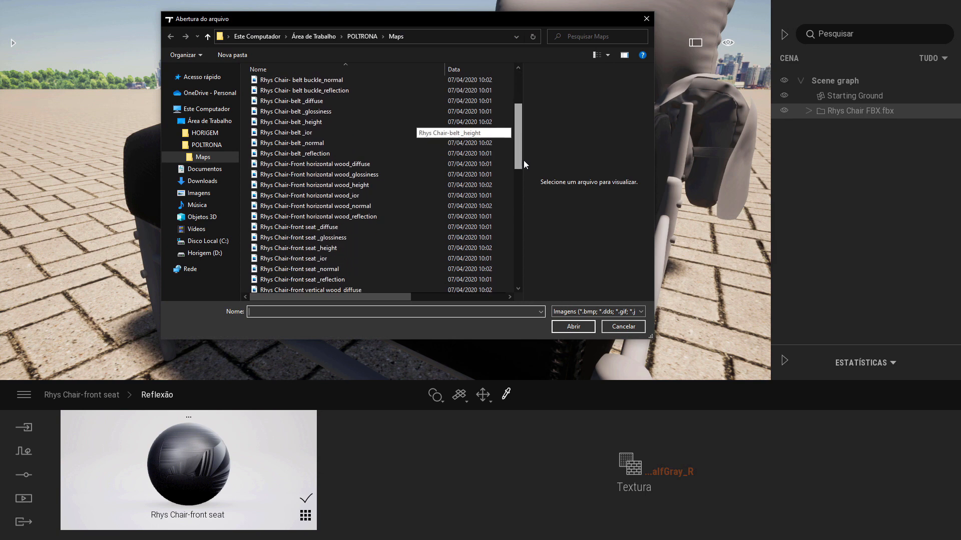
pyautogui.click(354, 186)
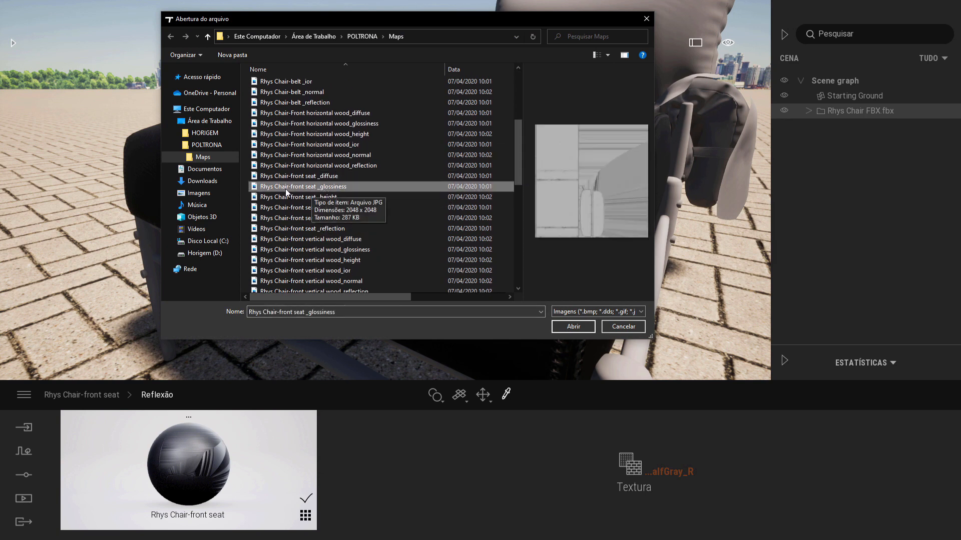
pyautogui.click(564, 327)
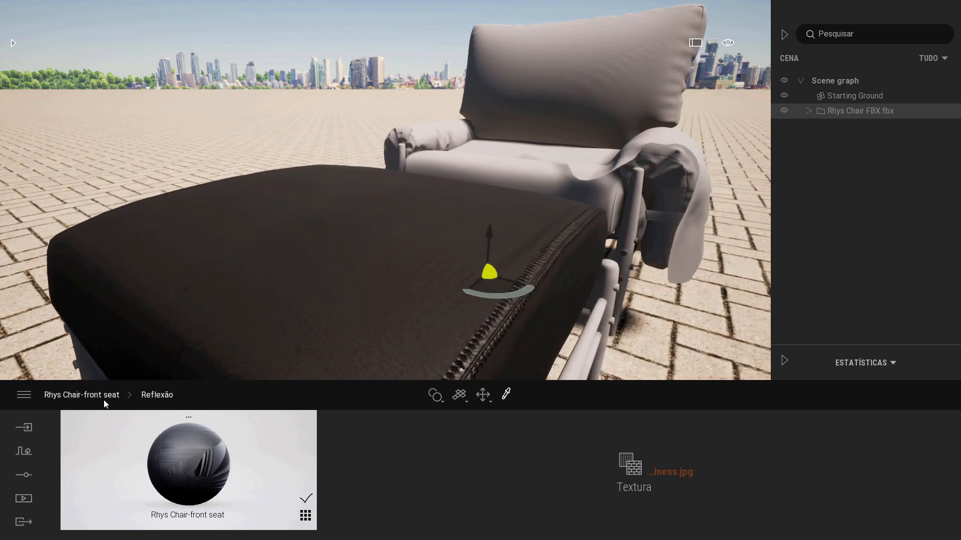
# - Set the front seat material's Reflexão to 75%
pyautogui.click(100, 396)
pyautogui.moveTo(467, 224); pyautogui.dragTo(475, 245, button='right')
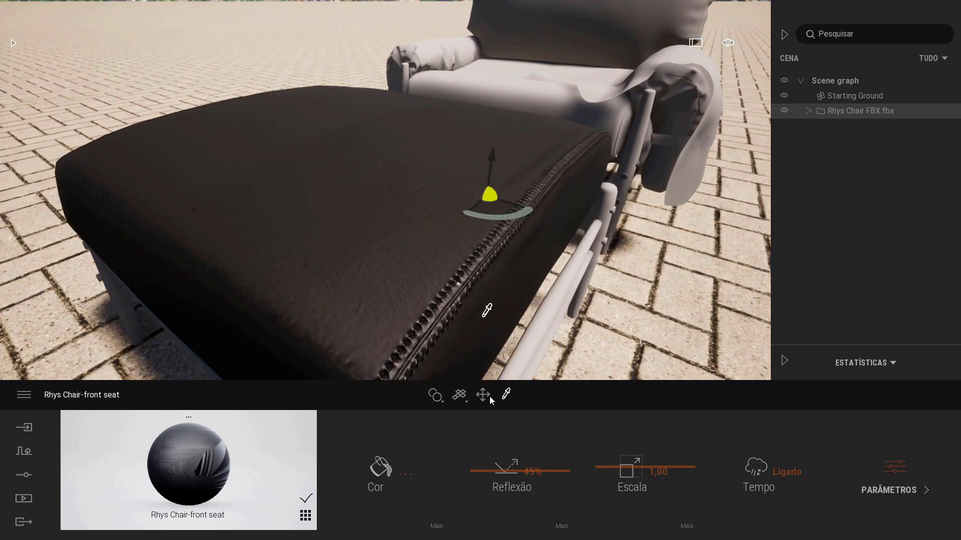
pyautogui.moveTo(499, 475); pyautogui.dragTo(499, 445)
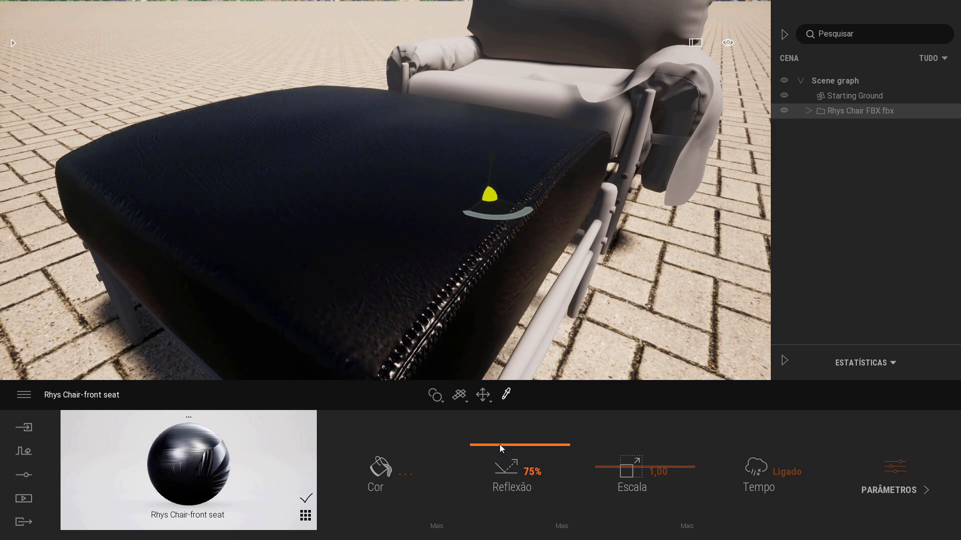
# - Examine the ottoman's reflective leather and stitching beside the untextured armchair from several angles and distances
pyautogui.press('d')
pyautogui.moveTo(490, 219); pyautogui.dragTo(463, 191, button='right')
pyautogui.press('q')
pyautogui.press('a')
pyautogui.press('e')
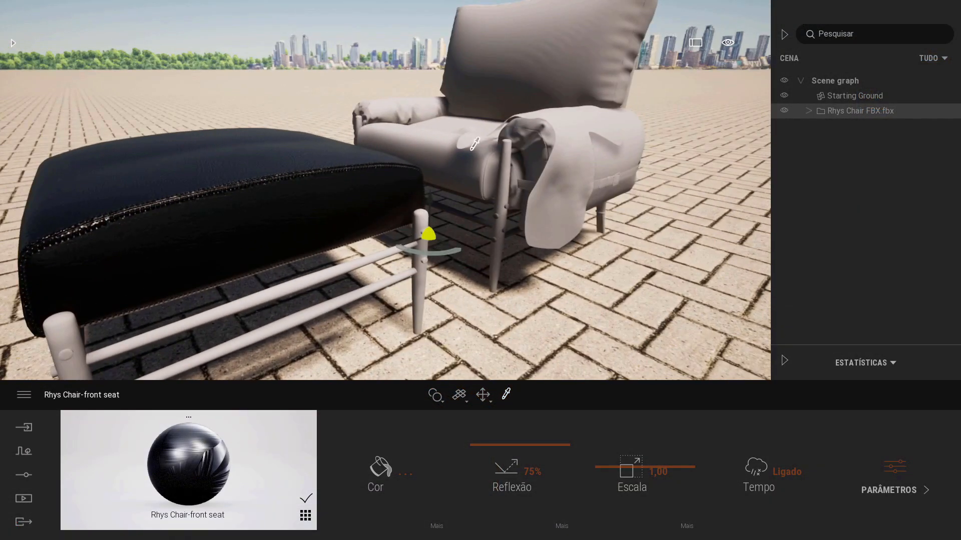
pyautogui.scroll(3, 475, 144)
pyautogui.moveTo(475, 144); pyautogui.dragTo(475, 188, button='middle')
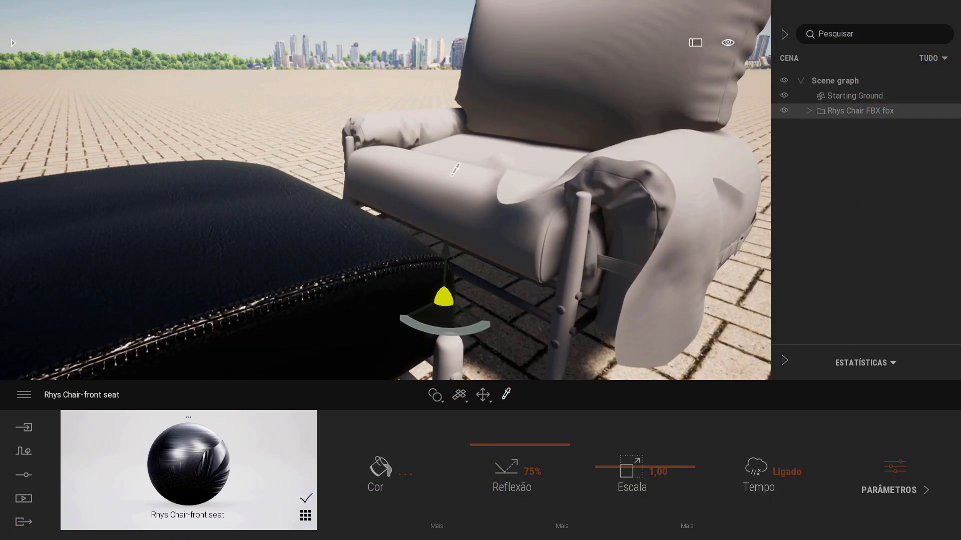
pyautogui.scroll(-3, 382, 185)
pyautogui.scroll(3, 382, 184)
pyautogui.moveTo(382, 185); pyautogui.dragTo(400, 175, button='right')
pyautogui.moveTo(400, 175); pyautogui.dragTo(425, 170, button='middle')
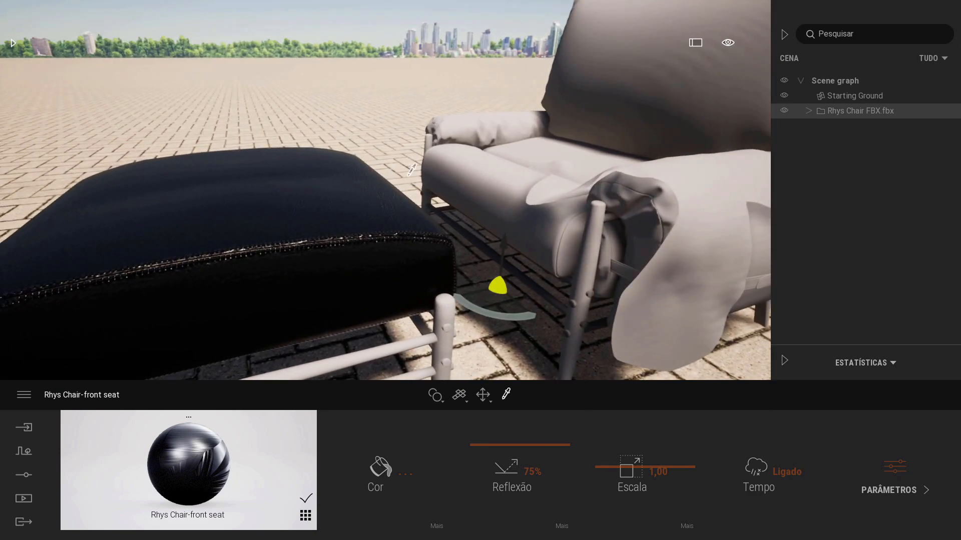
pyautogui.moveTo(366, 195); pyautogui.dragTo(374, 188, button='middle')
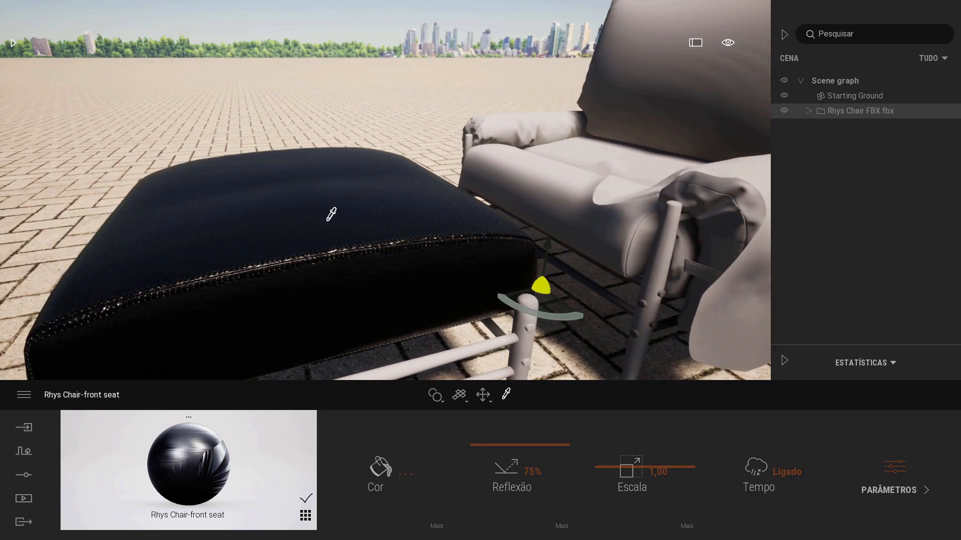
pyautogui.moveTo(334, 219); pyautogui.dragTo(362, 208, button='right')
pyautogui.moveTo(631, 64); pyautogui.dragTo(564, 115, button='middle')
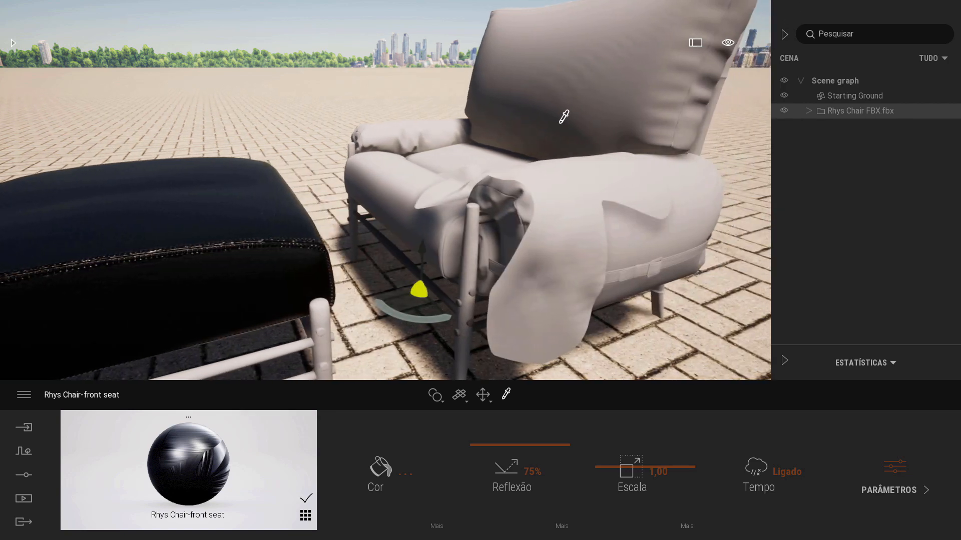
pyautogui.moveTo(564, 115); pyautogui.dragTo(619, 89, button='right')
pyautogui.press('a')
pyautogui.scroll(-1, 458, 172)
pyautogui.scroll(1, 458, 173)
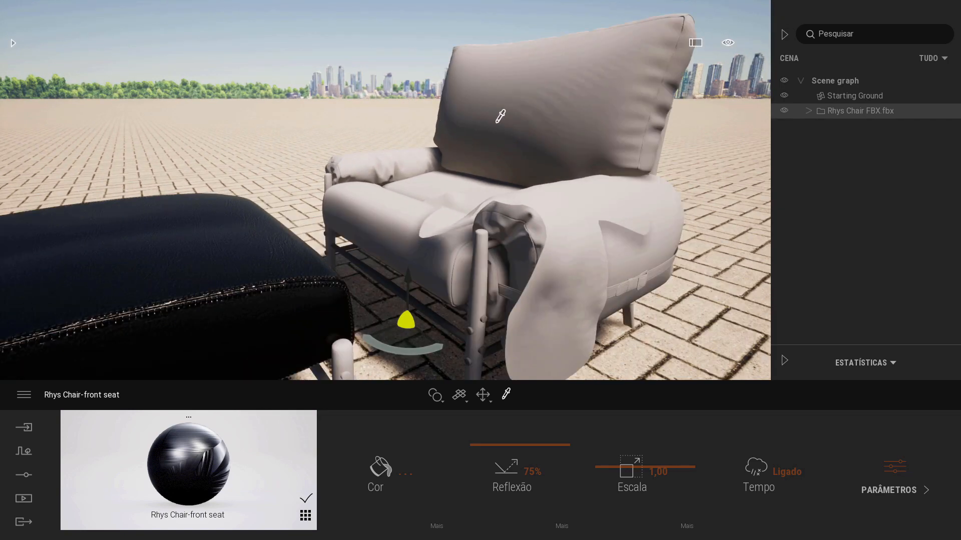
pyautogui.scroll(-2, 399, 189)
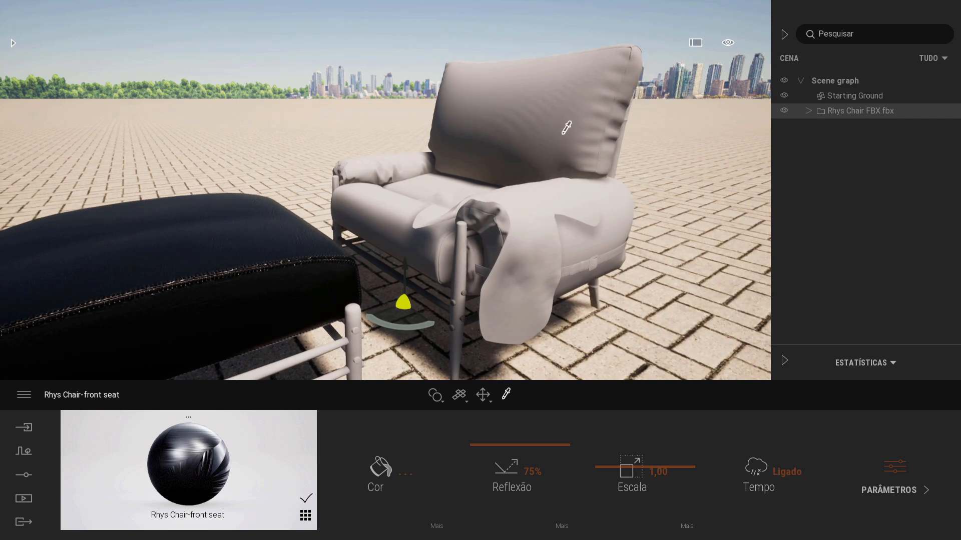
pyautogui.scroll(-3, 539, 134)
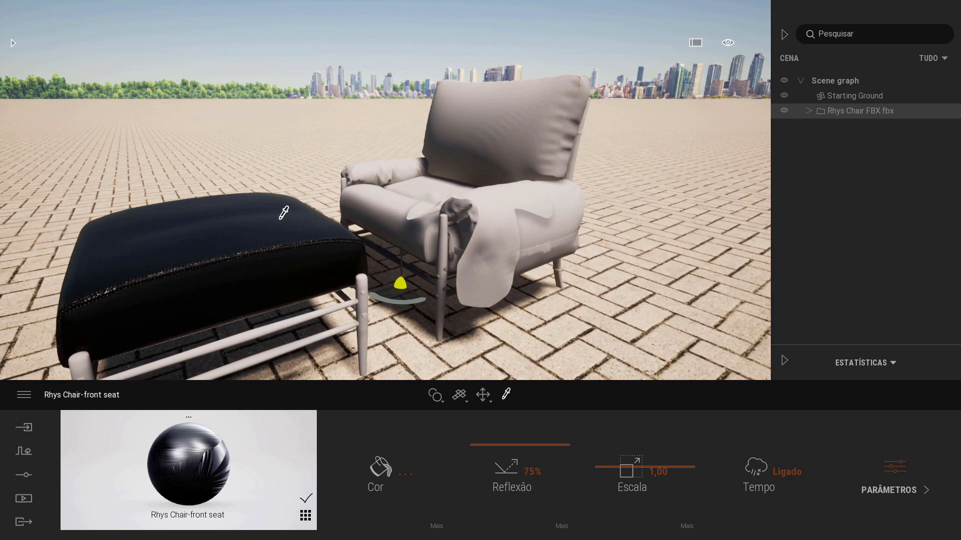
# - Sample the armchair's seat, armrest and backrest to check which material each part uses
pyautogui.scroll(3, 284, 213)
pyautogui.click(397, 191)
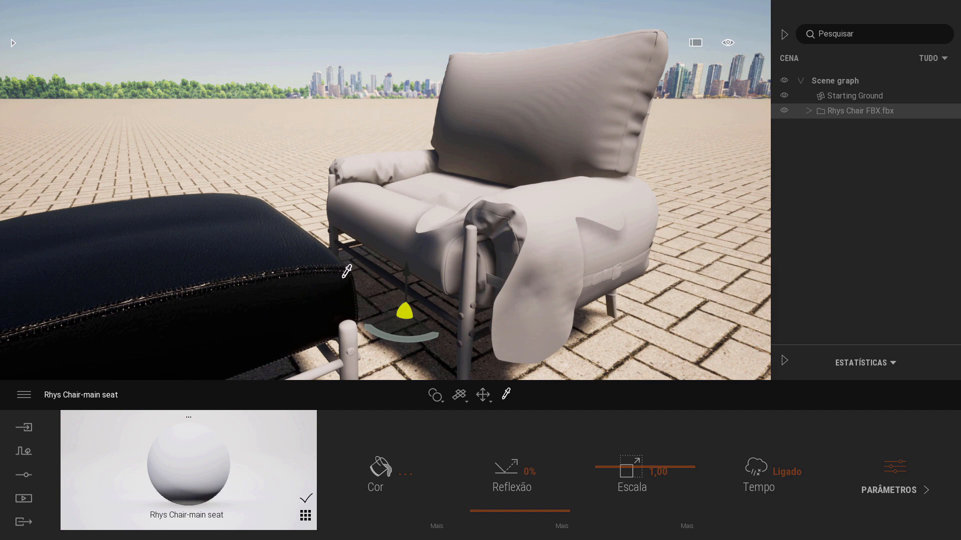
pyautogui.click(398, 163)
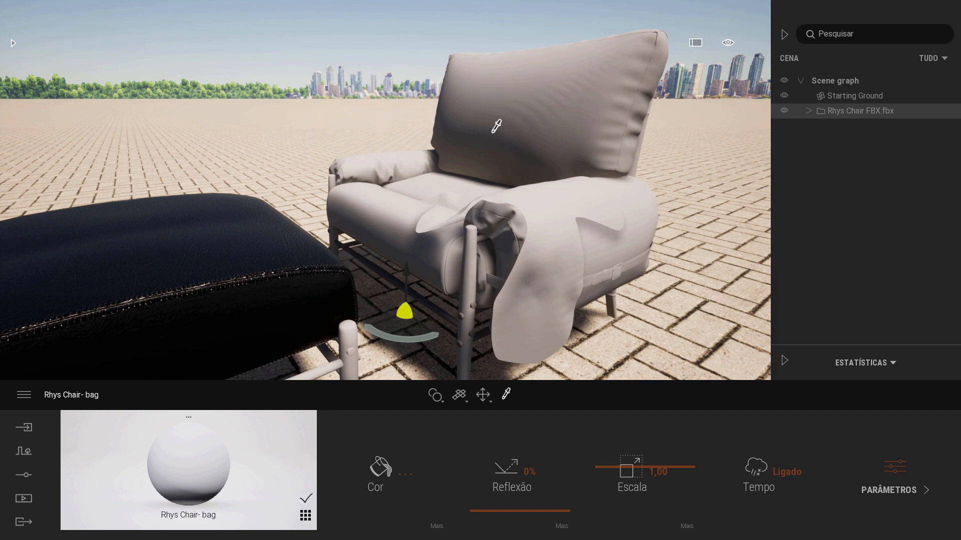
pyautogui.click(492, 132)
# - Pick the bag material on the outer side of the armrest and load Rhys Chair- bag_diffuse as its color texture
pyautogui.press('w')
pyautogui.press('d')
pyautogui.press('s')
pyautogui.moveTo(401, 173); pyautogui.dragTo(666, 166, button='right')
pyautogui.press('a')
pyautogui.moveTo(240, 197); pyautogui.dragTo(396, 210, button='right')
pyautogui.press('w')
pyautogui.press('d')
pyautogui.press('a')
pyautogui.click(293, 183)
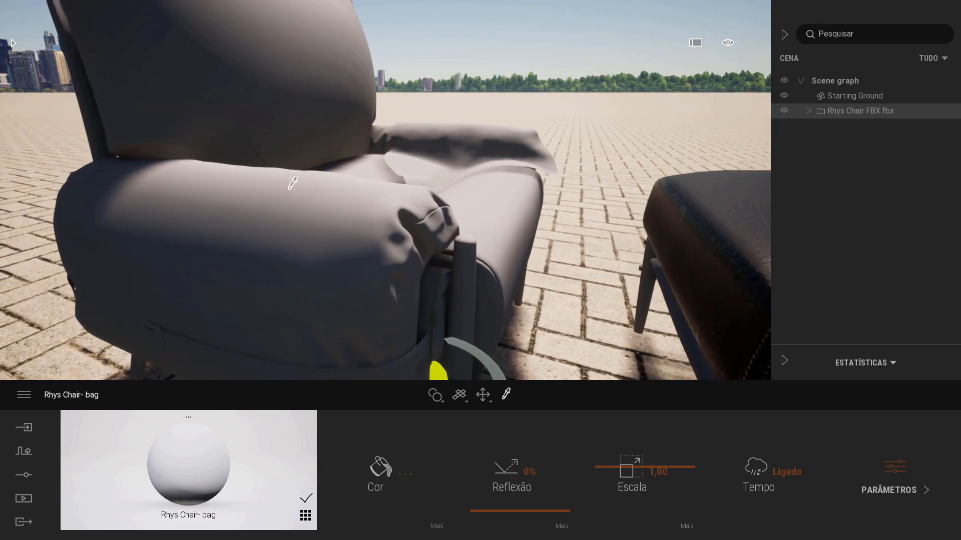
pyautogui.click(439, 529)
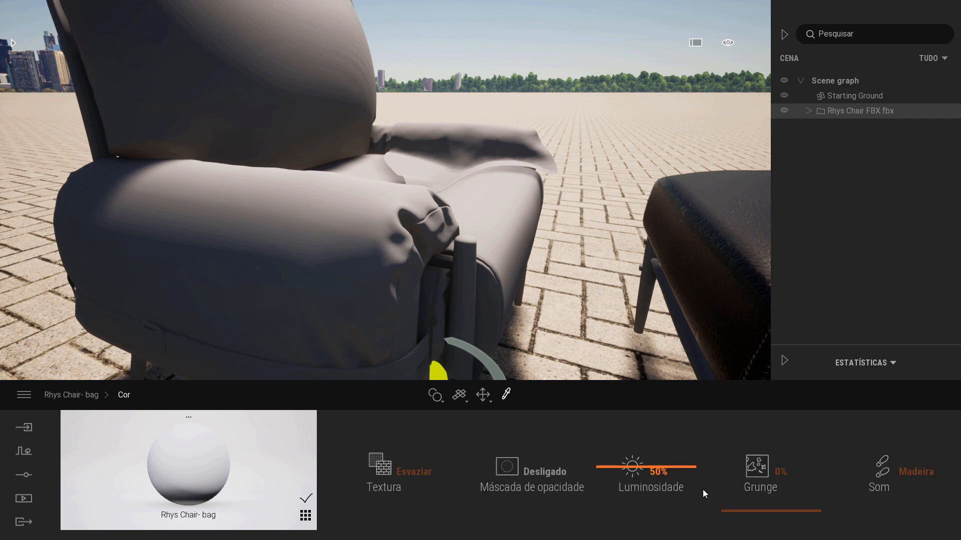
pyautogui.click(396, 458)
pyautogui.click(390, 389)
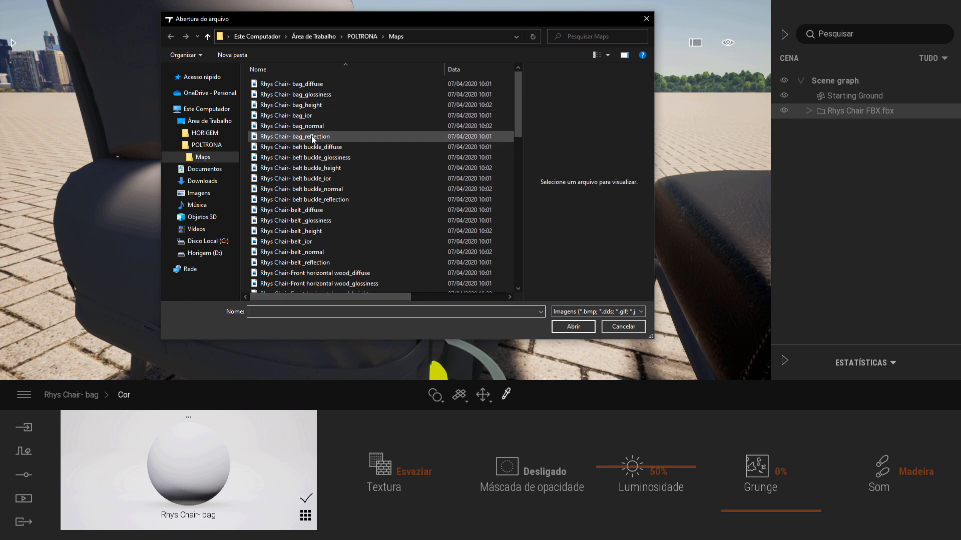
pyautogui.click(330, 86)
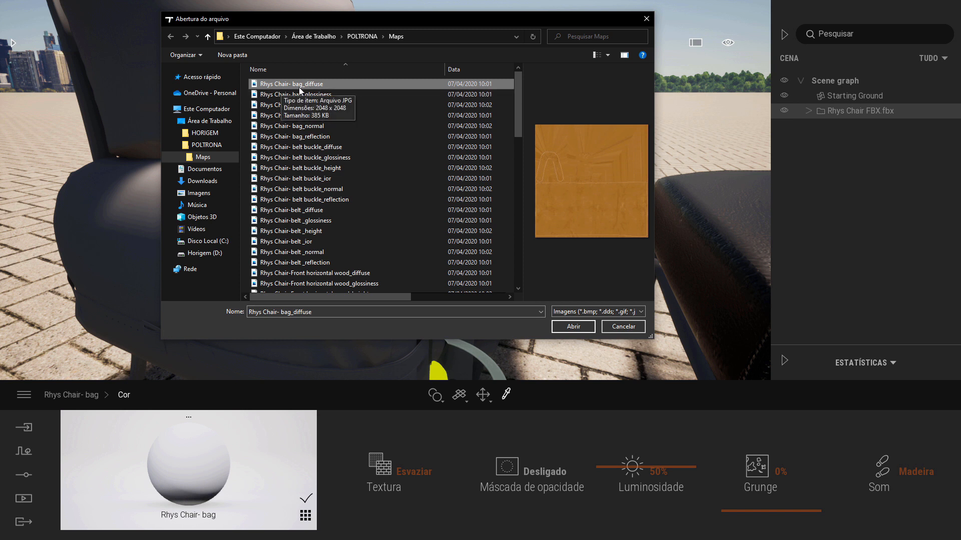
pyautogui.click(574, 327)
# - Inspect the textured armrest up close and raise the bag material's Reflexão
pyautogui.press('a')
pyautogui.press('w')
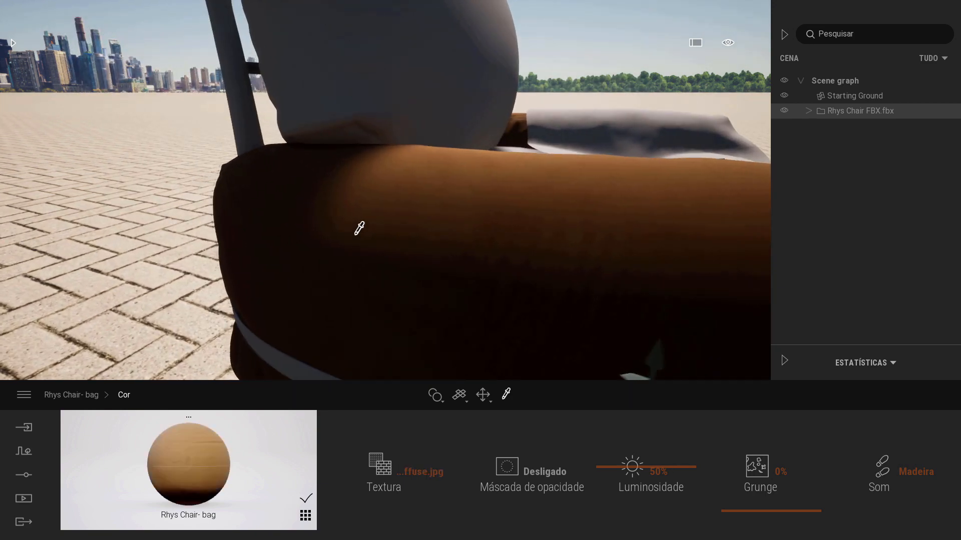
pyautogui.scroll(-3, 360, 228)
pyautogui.keyDown('shift'); pyautogui.moveTo(359, 228); pyautogui.dragTo(367, 224, button='middle'); pyautogui.keyUp('shift')
pyautogui.keyDown('shift'); pyautogui.moveTo(440, 202); pyautogui.dragTo(470, 216, button='middle'); pyautogui.keyUp('shift')
pyautogui.scroll(3, 428, 178)
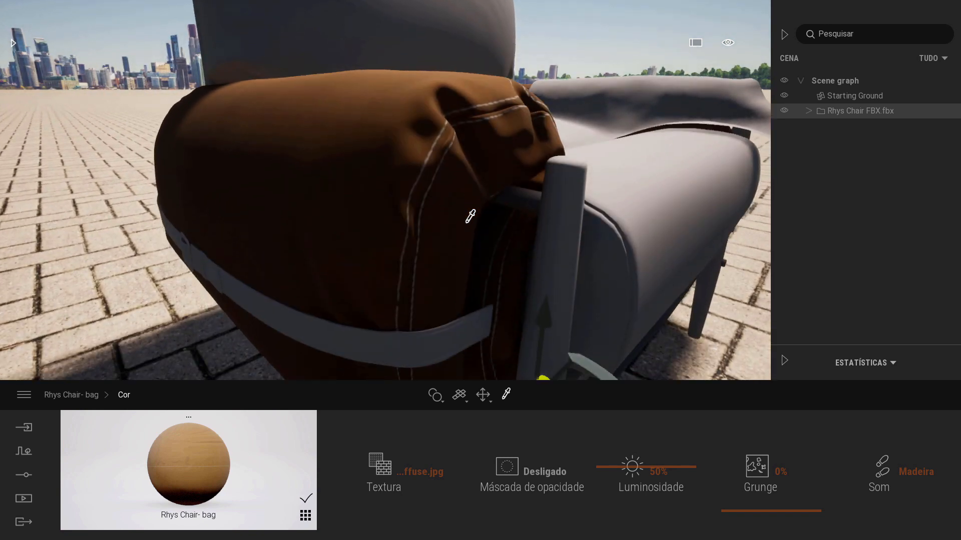
pyautogui.scroll(-3, 470, 216)
pyautogui.click(71, 395)
pyautogui.moveTo(489, 512); pyautogui.dragTo(491, 473)
# - Load Rhys Chair- bag_normal as the bag material's normal map
pyautogui.click(885, 472)
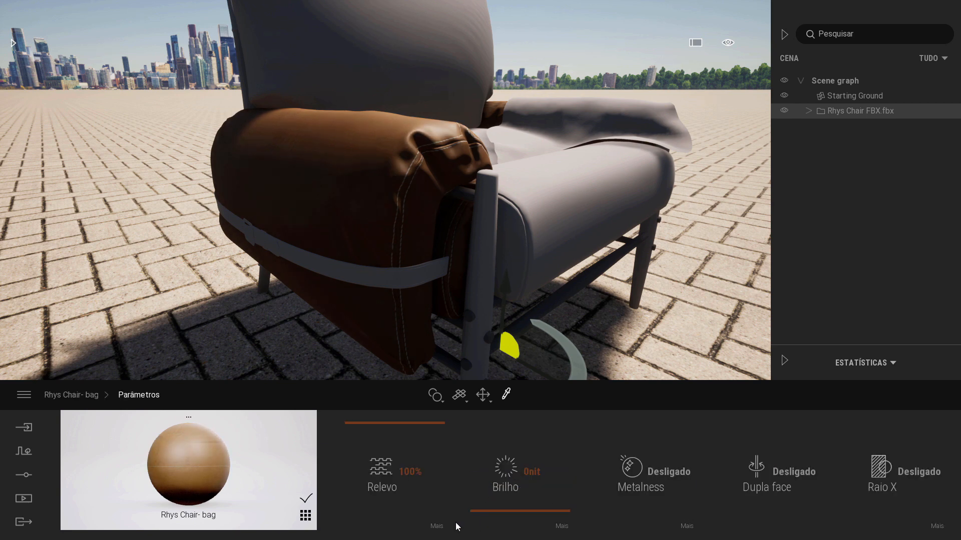
pyautogui.click(437, 527)
pyautogui.click(580, 474)
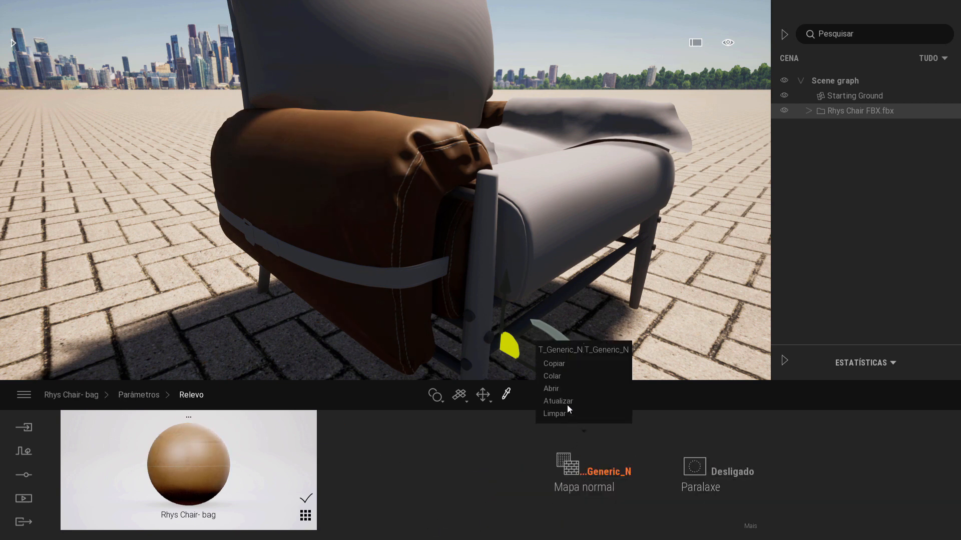
pyautogui.click(553, 391)
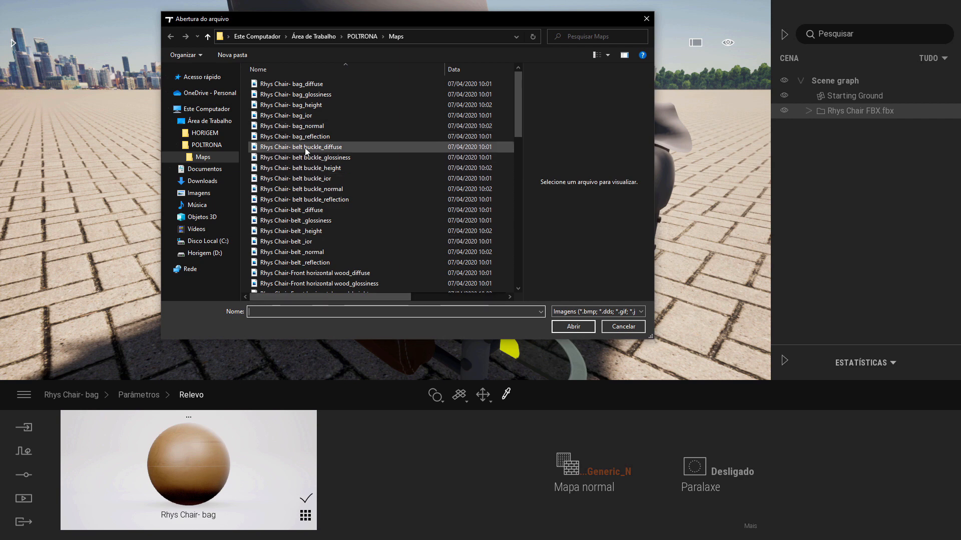
pyautogui.click(325, 126)
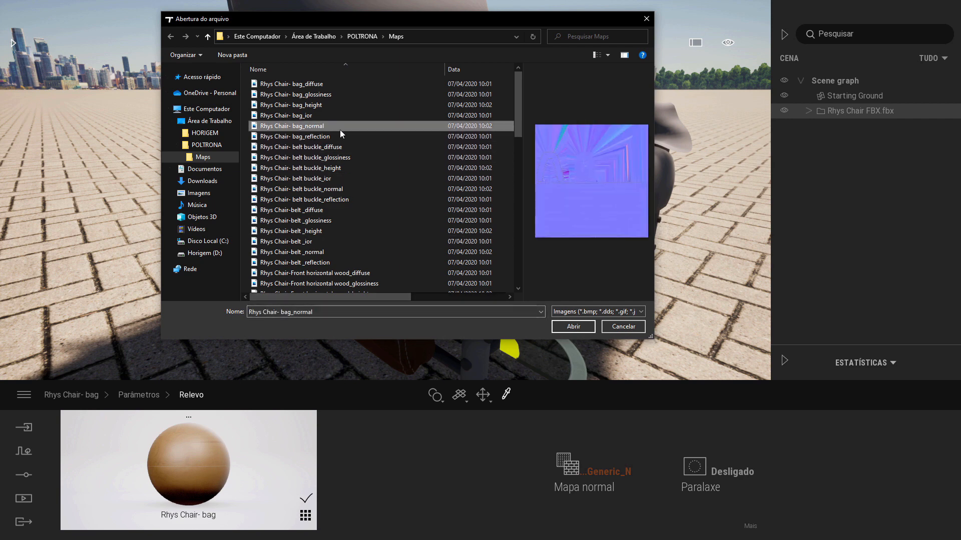
pyautogui.click(572, 326)
# - Check the armrest's leather relief and darken the bag material by setting its color Luminosidade to 0%
pyautogui.scroll(5, 443, 172)
pyautogui.scroll(-5, 435, 176)
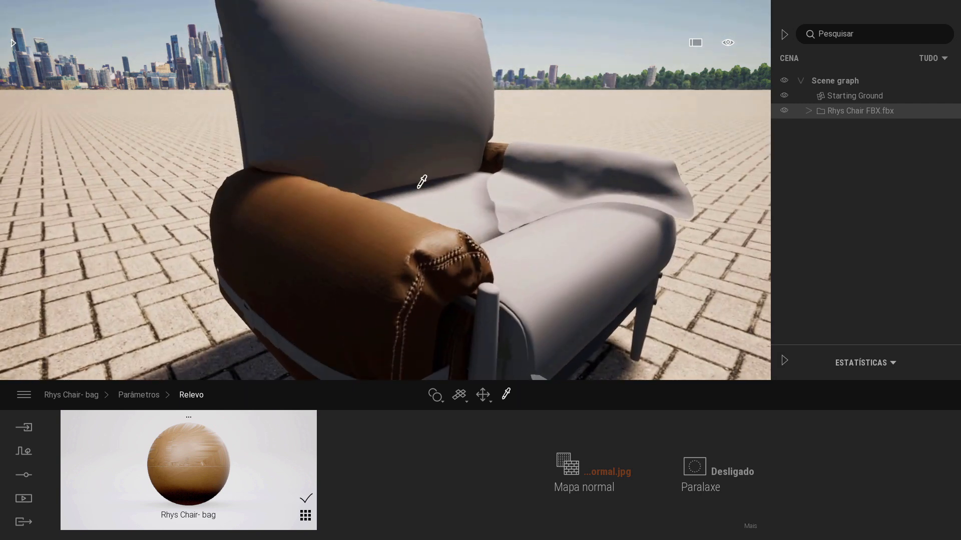
pyautogui.moveTo(420, 182); pyautogui.dragTo(385, 199, button='right')
pyautogui.scroll(4, 386, 200)
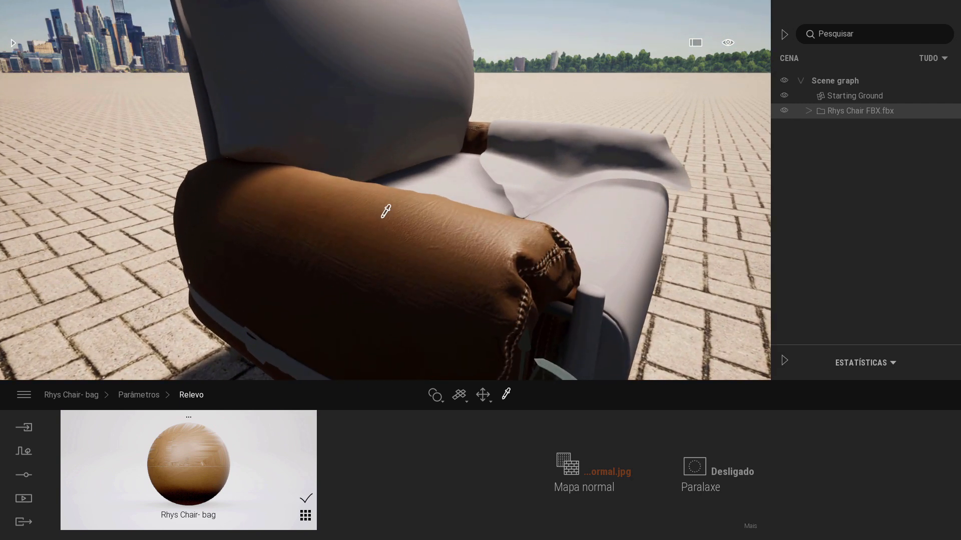
pyautogui.scroll(2, 385, 211)
pyautogui.click(135, 395)
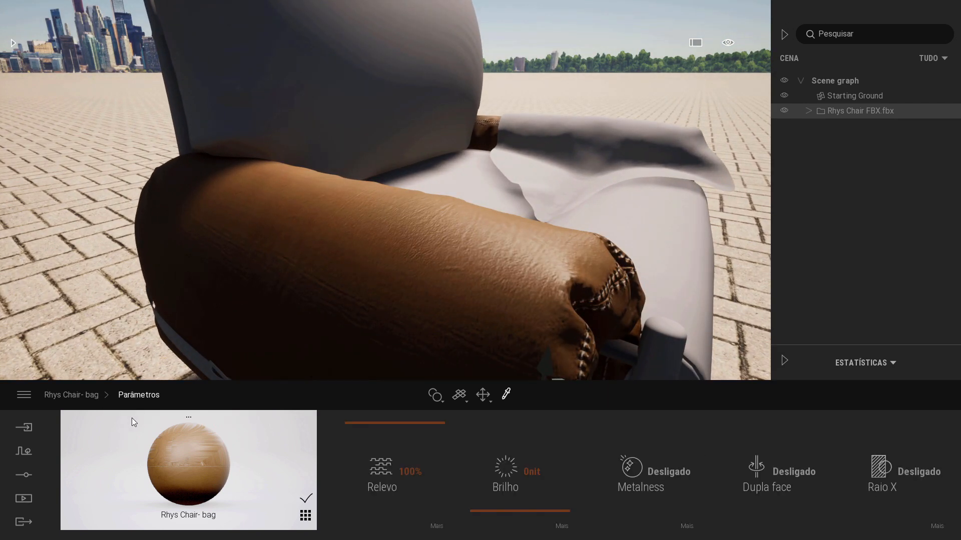
pyautogui.click(254, 471)
pyautogui.click(437, 530)
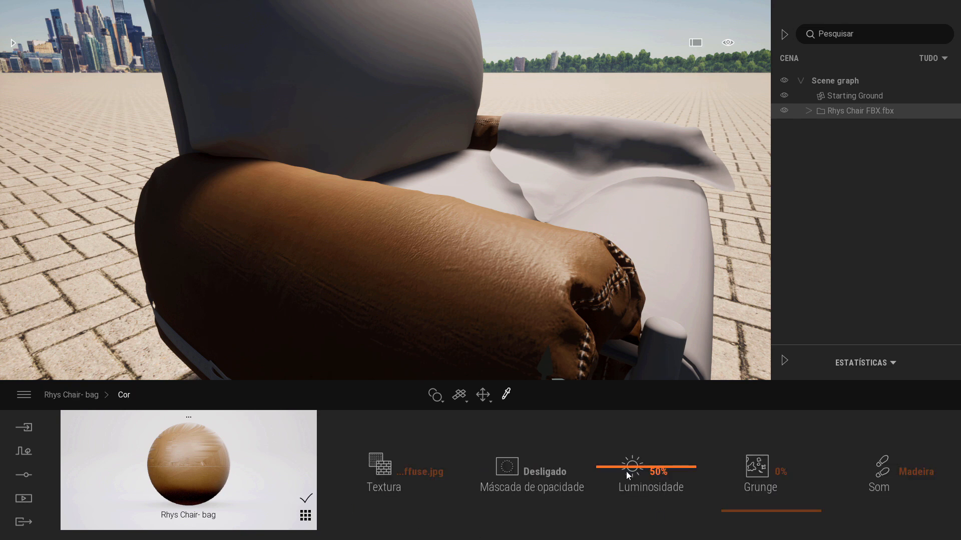
pyautogui.moveTo(627, 469); pyautogui.dragTo(630, 534)
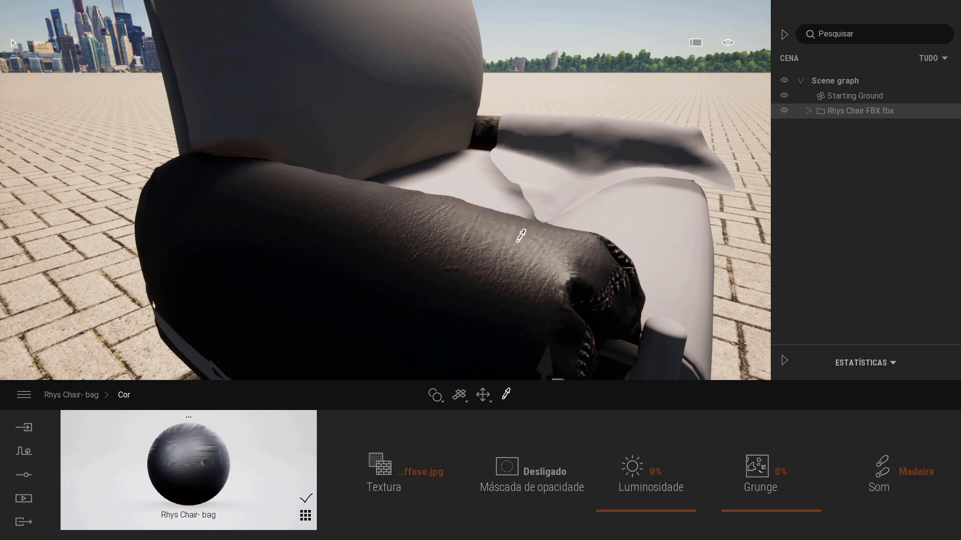
pyautogui.scroll(-5, 517, 243)
pyautogui.scroll(4, 432, 176)
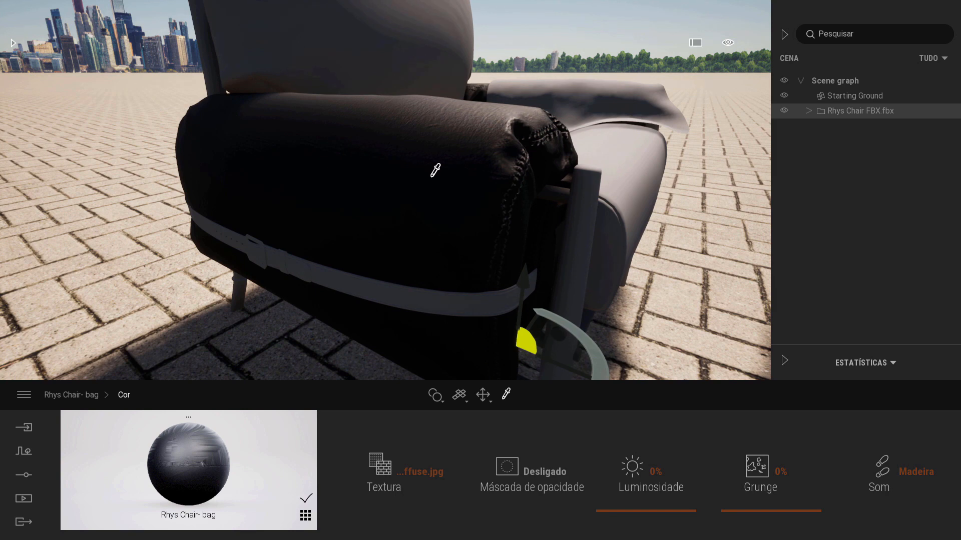
pyautogui.scroll(-3, 435, 171)
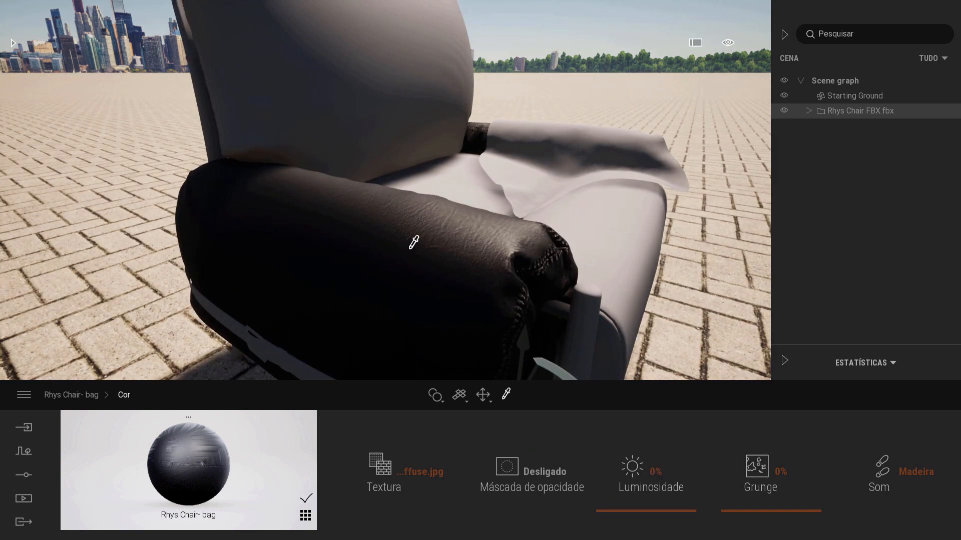
# - Set the Reflexão of the bag material and of the footstool's front seat material to 63% each
pyautogui.click(71, 398)
pyautogui.moveTo(490, 478); pyautogui.dragTo(492, 453)
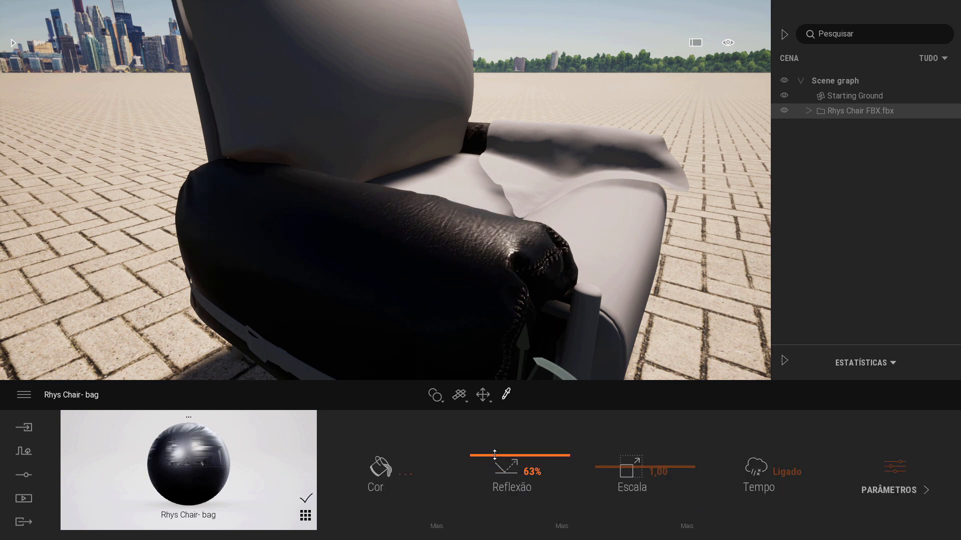
pyautogui.scroll(-3, 445, 323)
pyautogui.click(699, 267)
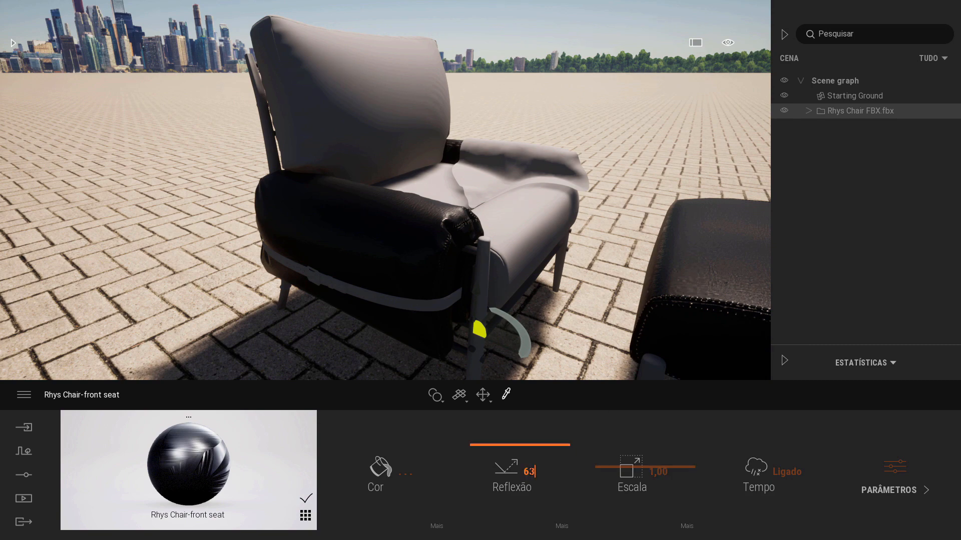
pyautogui.press('Return')
# - Examine the footstool and armchair from the front and pick the armrest's bag material to compare its Reflexão
pyautogui.press('s')
pyautogui.press('d')
pyautogui.moveTo(631, 257); pyautogui.dragTo(600, 251, button='right')
pyautogui.press('d')
pyautogui.press('s')
pyautogui.press('d')
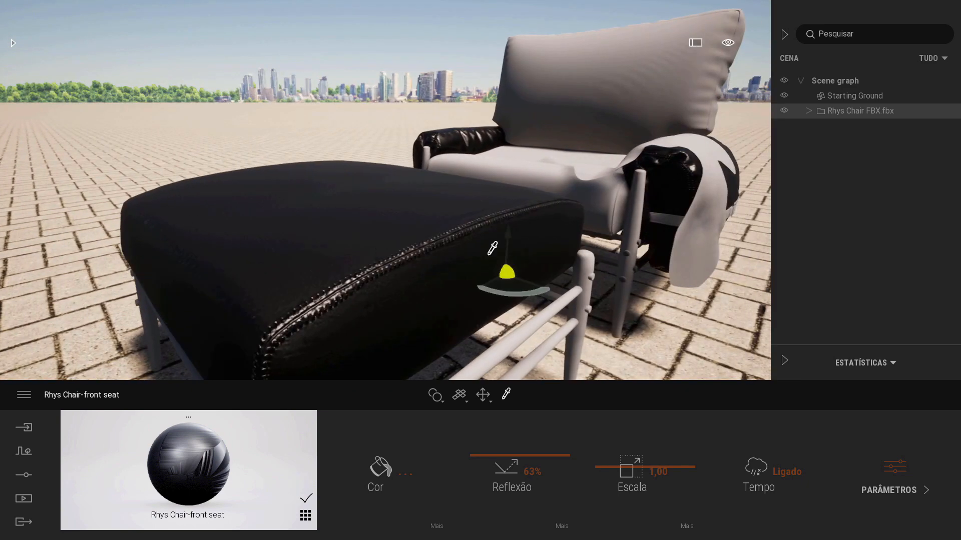
pyautogui.press('w')
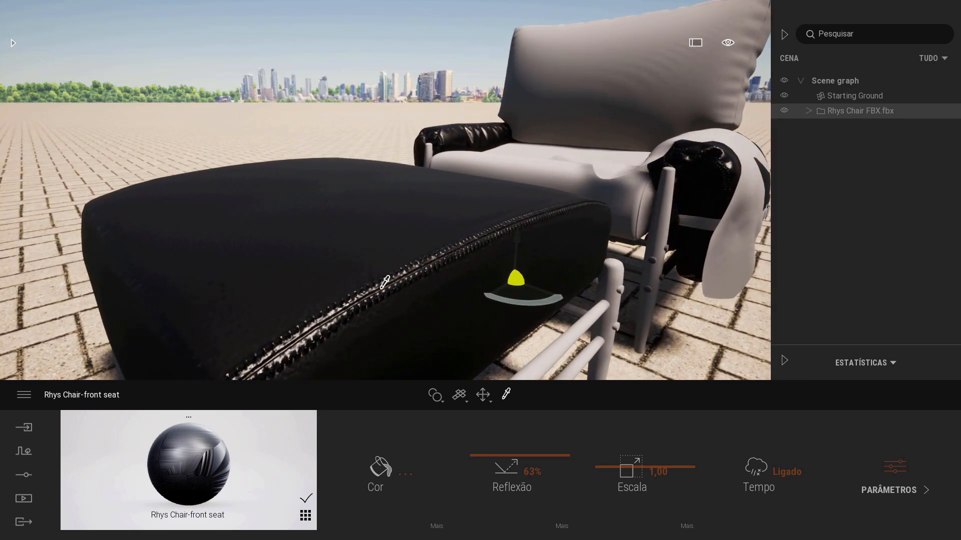
pyautogui.press('s')
pyautogui.press('d')
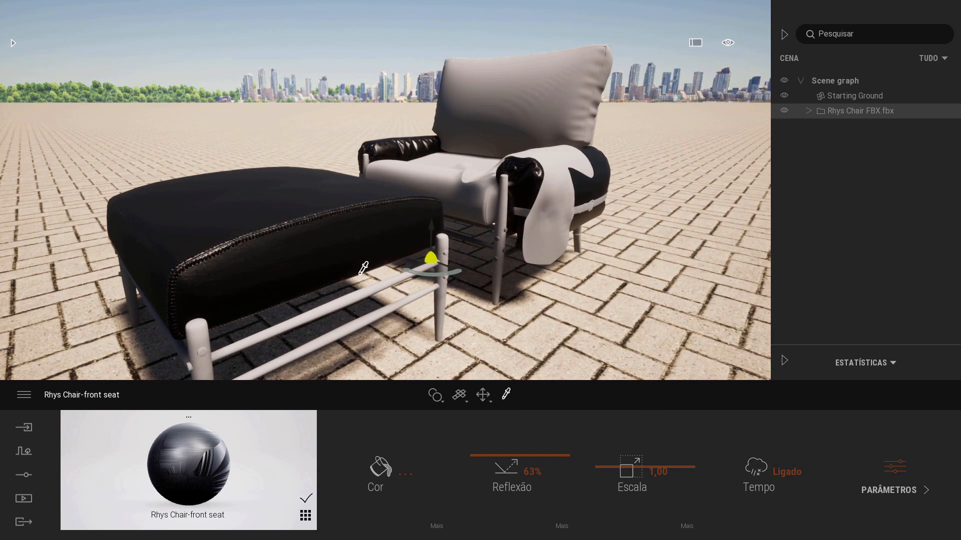
pyautogui.click(397, 141)
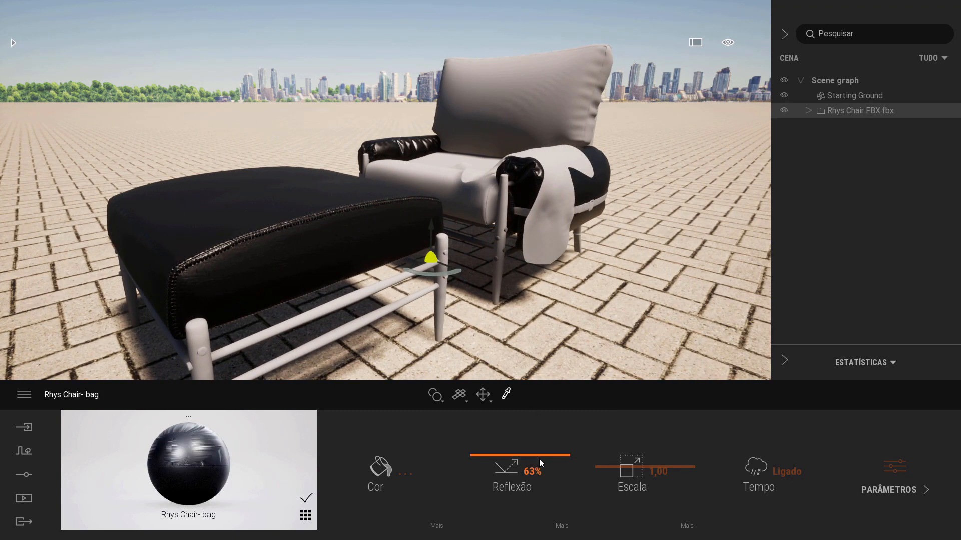
# - Pick the main seat material on the armchair's cushion and set its color Luminosidade to 0%
pyautogui.press('w')
pyautogui.moveTo(444, 236); pyautogui.dragTo(466, 232, button='right')
pyautogui.press('a')
pyautogui.press('w')
pyautogui.press('d')
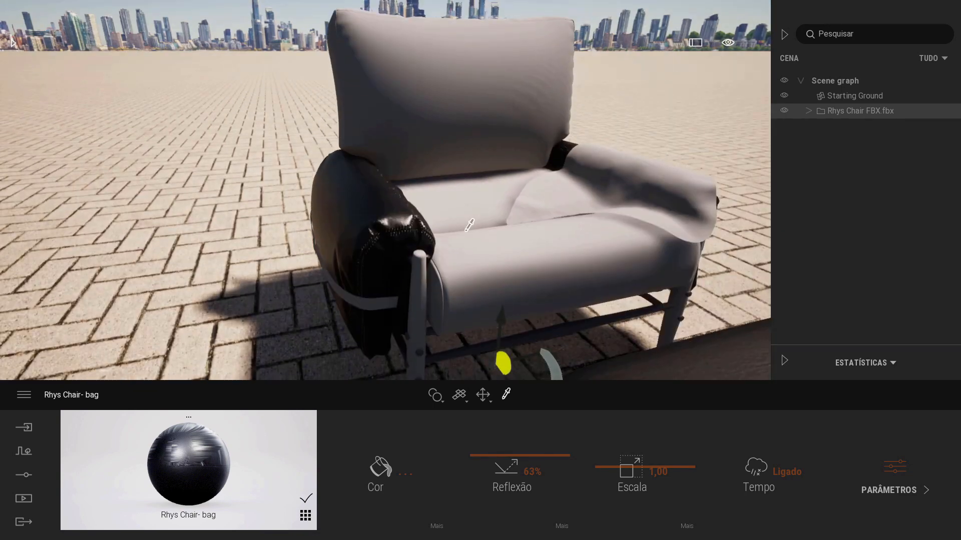
pyautogui.click(438, 260)
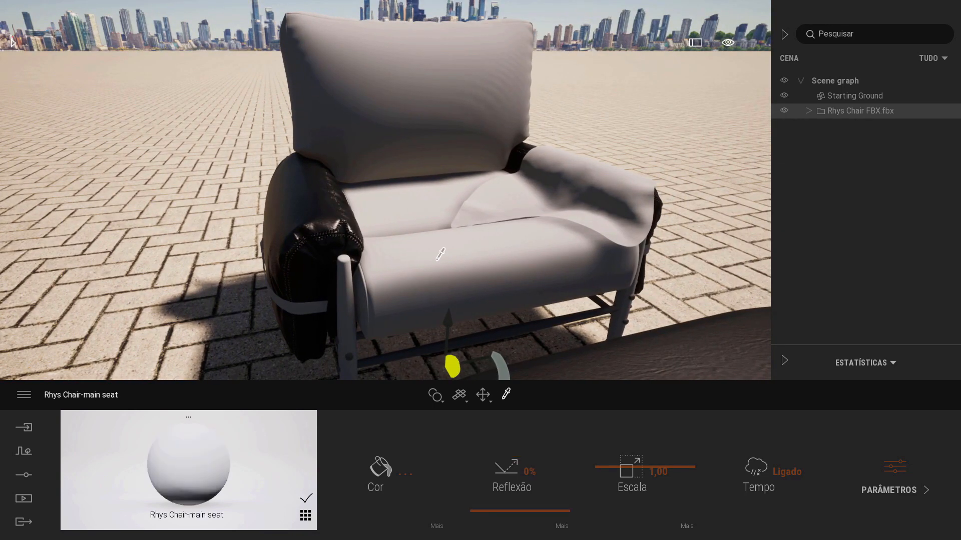
pyautogui.click(438, 528)
pyautogui.moveTo(623, 476); pyautogui.dragTo(618, 527)
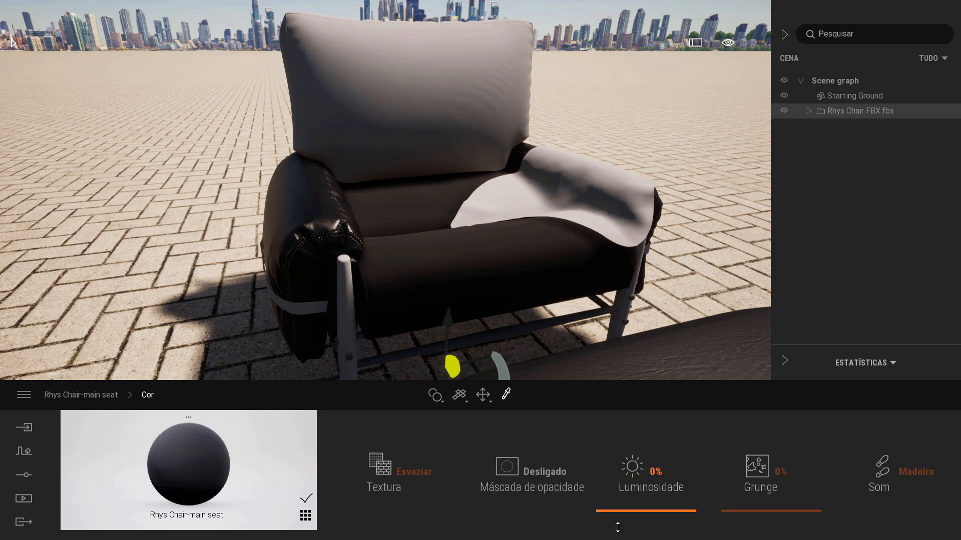
# - Load Rhys Chair-main seat _diffuse as the main seat material's color texture and set its Reflexão to 55%
pyautogui.click(377, 470)
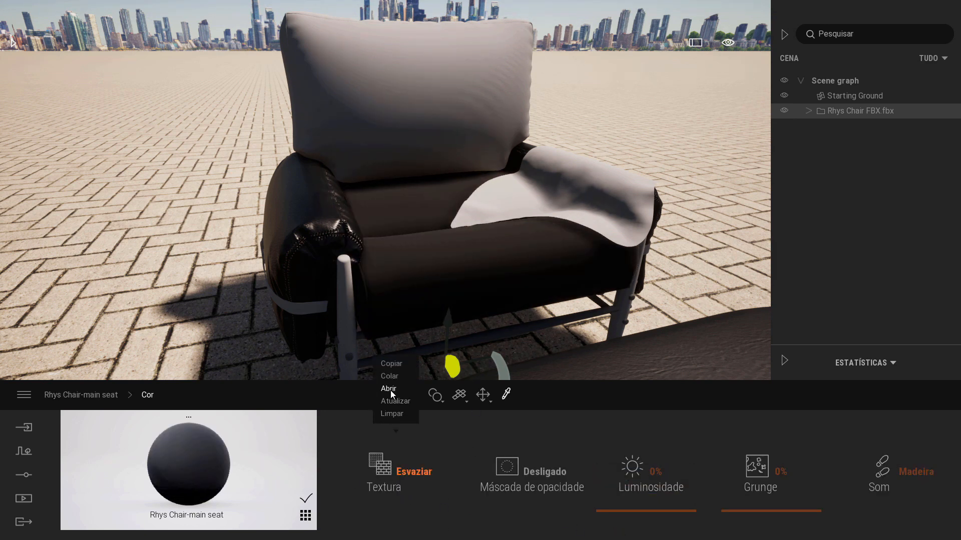
pyautogui.click(389, 390)
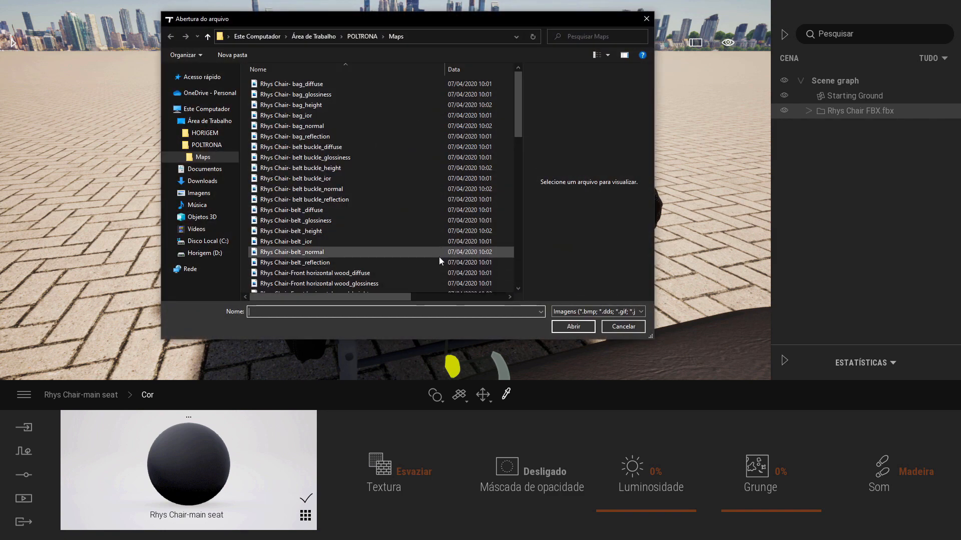
pyautogui.scroll(-8, 341, 128)
pyautogui.click(342, 198)
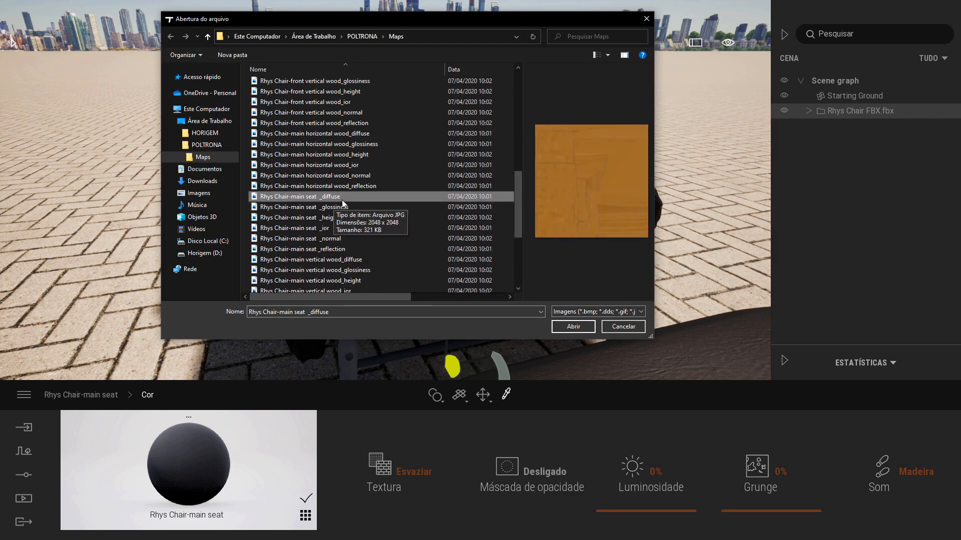
pyautogui.click(572, 326)
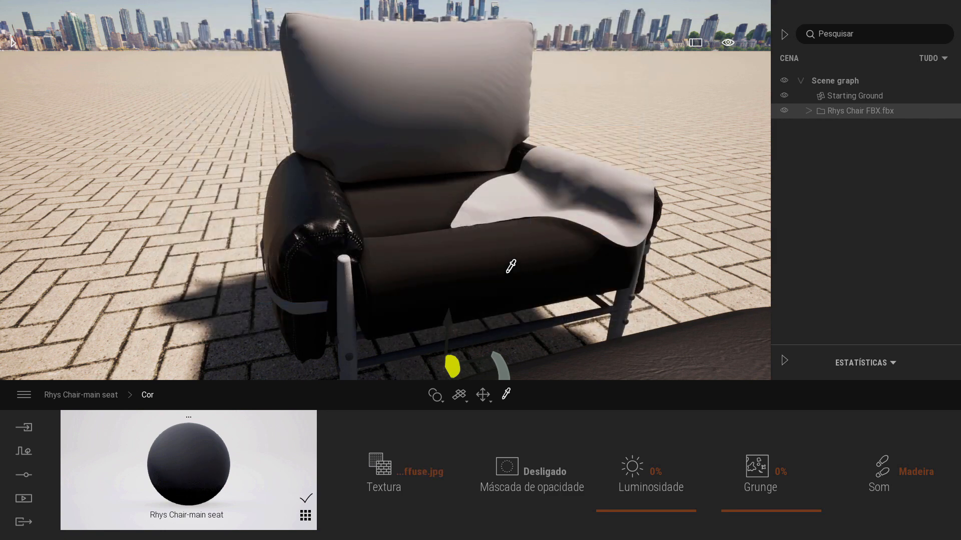
pyautogui.click(115, 395)
pyautogui.moveTo(497, 499); pyautogui.dragTo(508, 462)
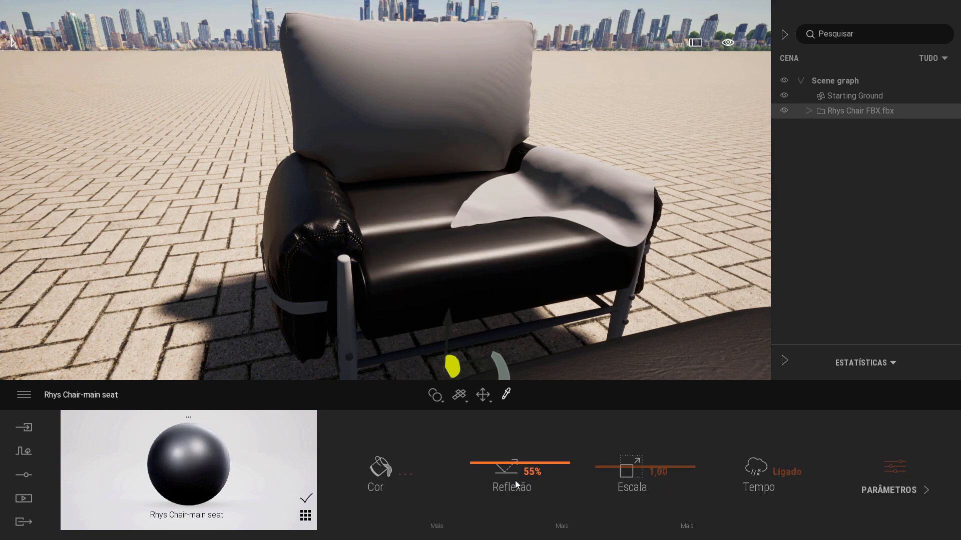
# - Load Rhys Chair-main seat _normal as the main seat material's normal map and check the cushion up close
pyautogui.click(893, 469)
pyautogui.click(386, 478)
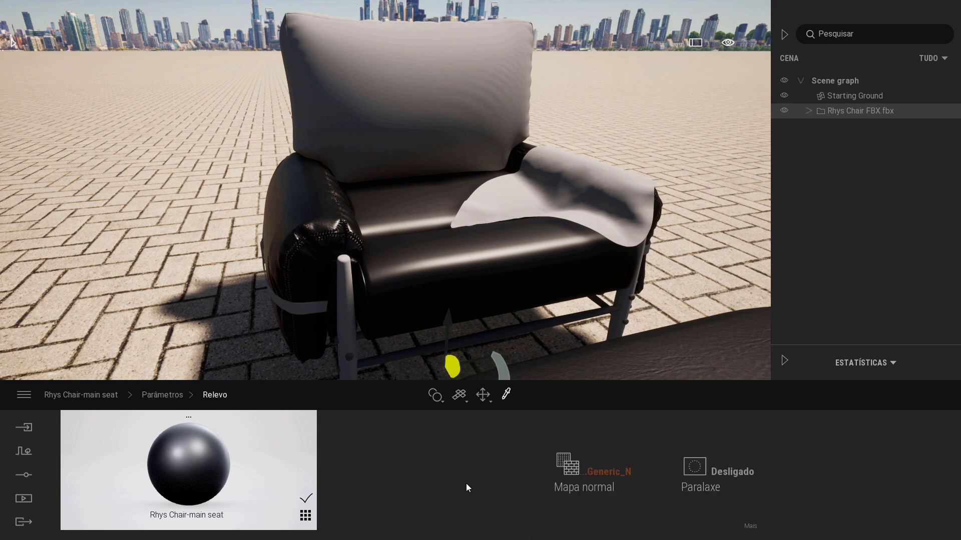
pyautogui.rightClick(568, 465)
pyautogui.click(552, 389)
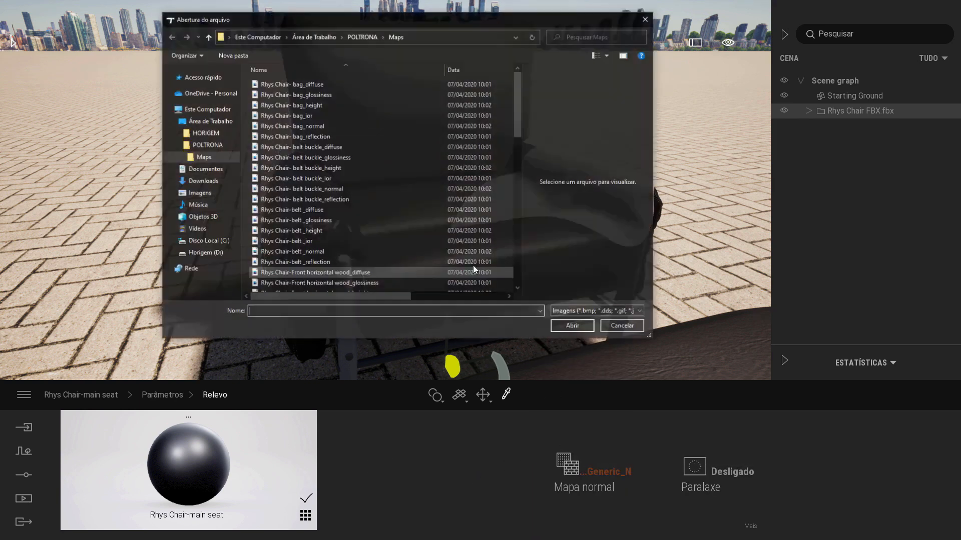
pyautogui.moveTo(519, 113); pyautogui.dragTo(510, 207)
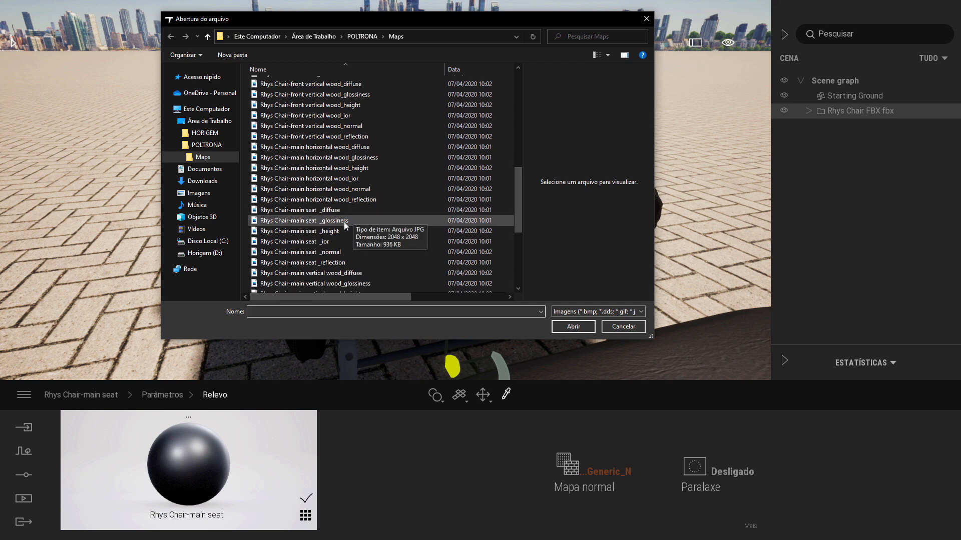
pyautogui.click(341, 253)
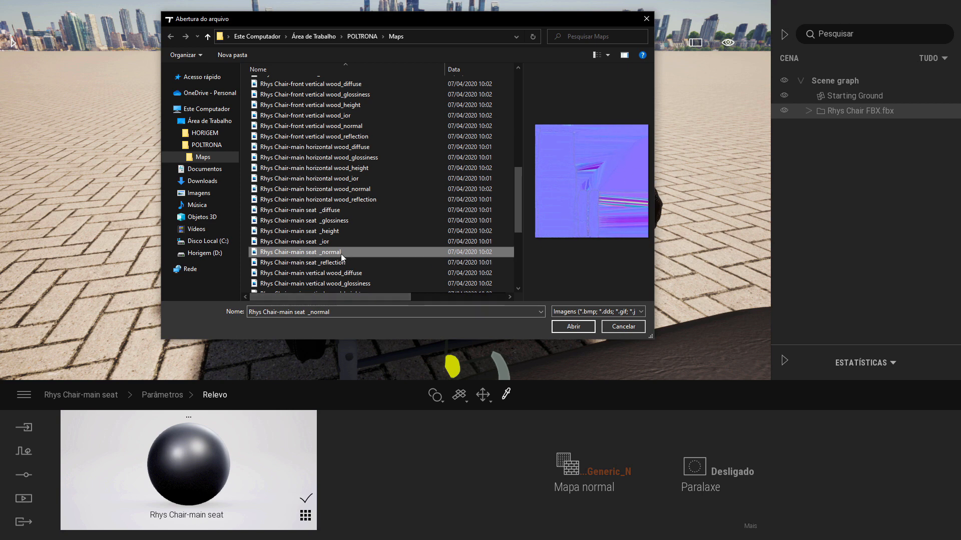
pyautogui.click(572, 326)
pyautogui.scroll(5, 476, 275)
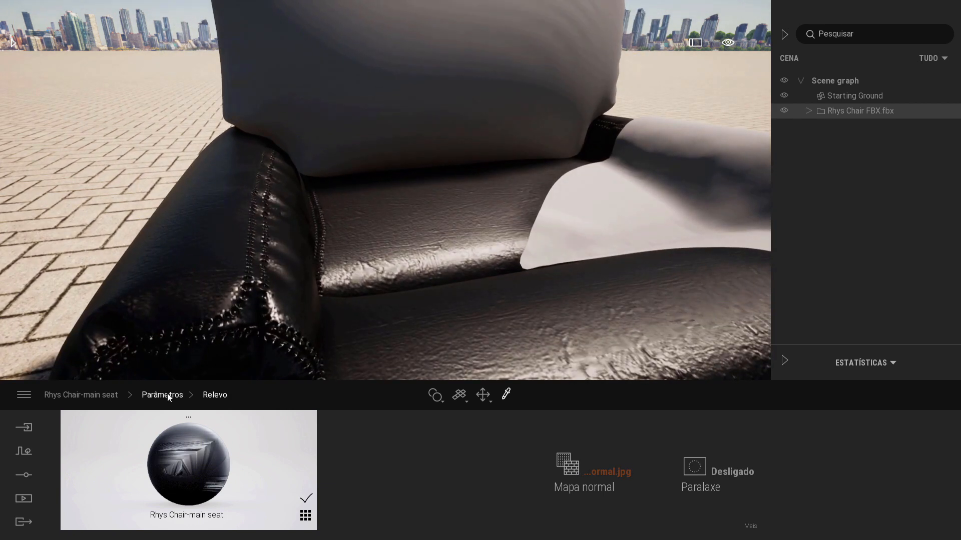
# - Set the main seat material's Relevo to 90%
pyautogui.click(163, 395)
pyautogui.write('90')
pyautogui.press('Return')
pyautogui.click(94, 395)
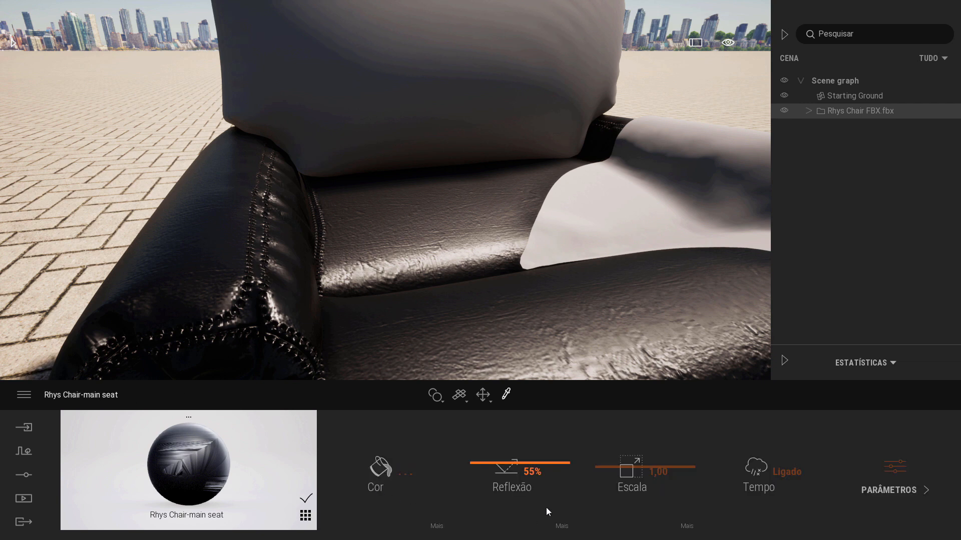
# - Load Rhys Chair-main seat _glossiness as the main seat material's reflection texture
pyautogui.click(562, 526)
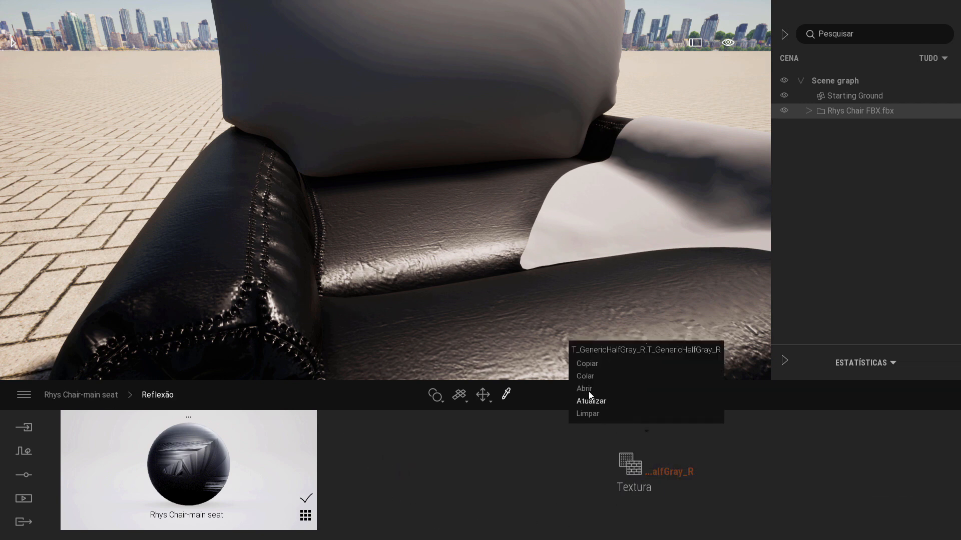
pyautogui.moveTo(517, 104); pyautogui.dragTo(507, 227)
pyautogui.click(346, 142)
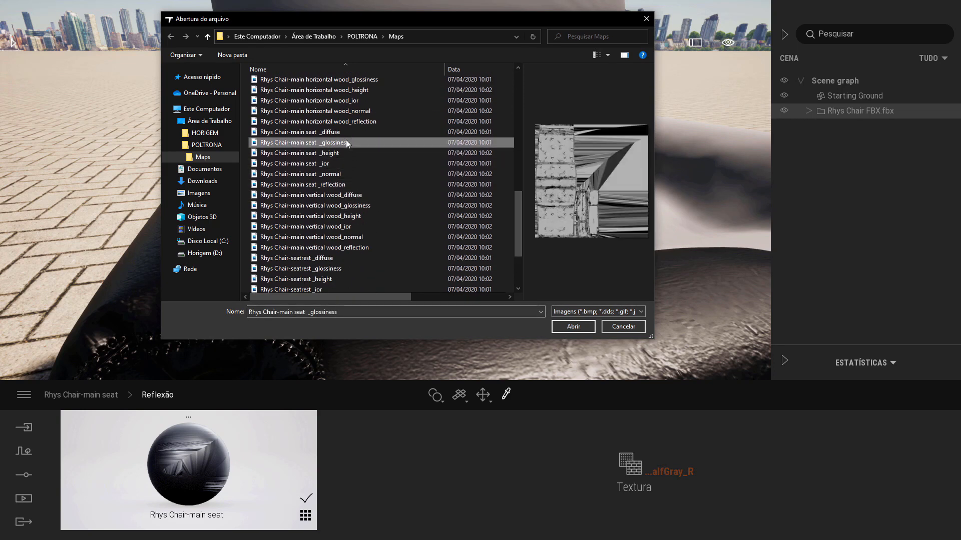
pyautogui.click(575, 327)
pyautogui.scroll(-2, 511, 280)
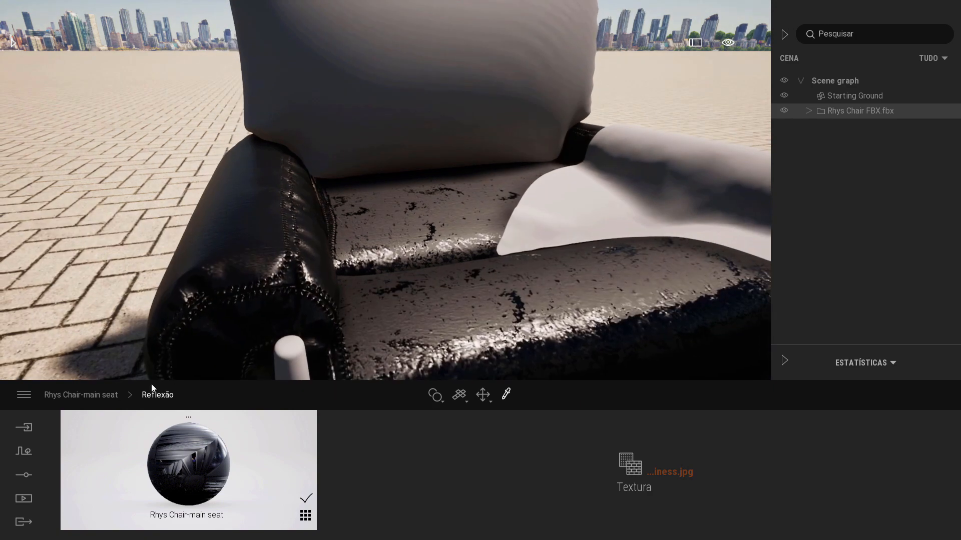
# - Set the main seat material's Reflexão to 63%
pyautogui.click(99, 395)
pyautogui.write('63')
pyautogui.press('Return')
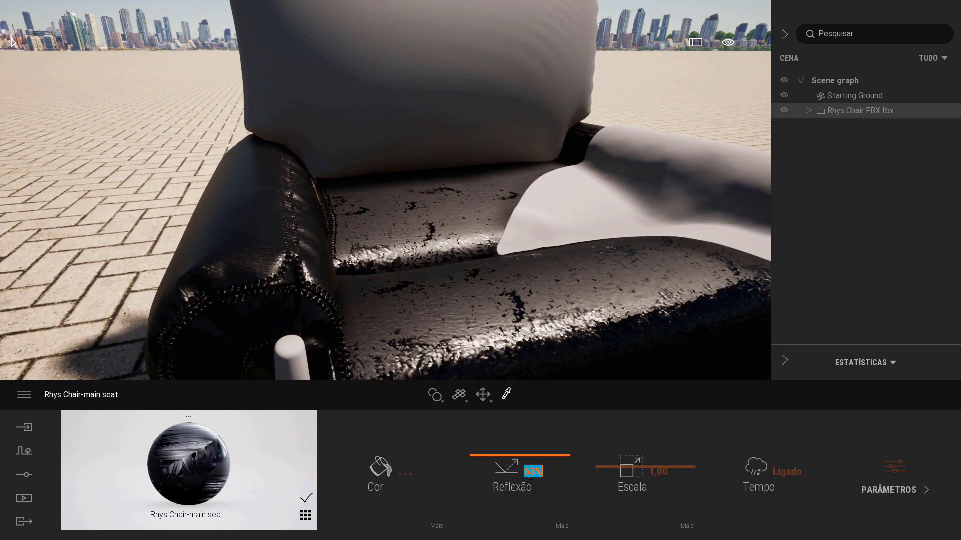
# - Examine the black leather of the footstool and armchair together from several distances and angles
pyautogui.scroll(-3, 510, 301)
pyautogui.keyDown('shift'); pyautogui.moveTo(511, 300); pyautogui.dragTo(415, 290, button='middle'); pyautogui.keyUp('shift')
pyautogui.keyDown('shift'); pyautogui.moveTo(520, 251); pyautogui.dragTo(442, 134, button='middle'); pyautogui.keyUp('shift')
pyautogui.scroll(-3, 482, 243)
pyautogui.scroll(3, 439, 242)
pyautogui.scroll(-3, 439, 242)
pyautogui.scroll(3, 432, 133)
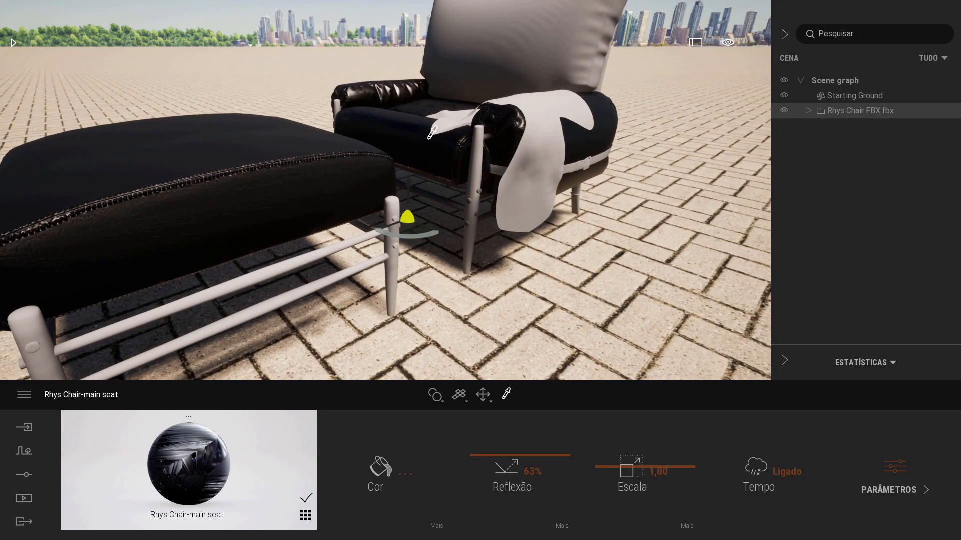
pyautogui.press('s')
pyautogui.press('a')
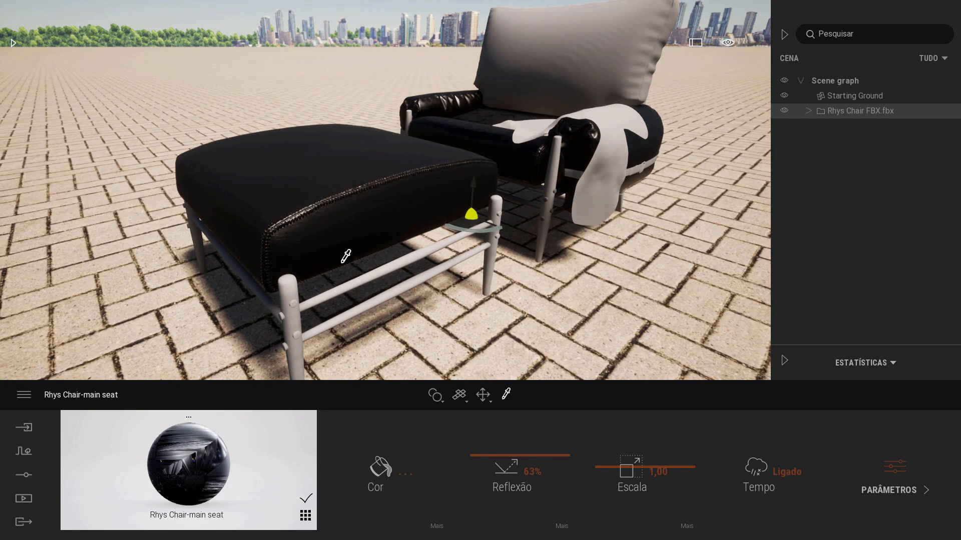
pyautogui.press('d')
pyautogui.press('s')
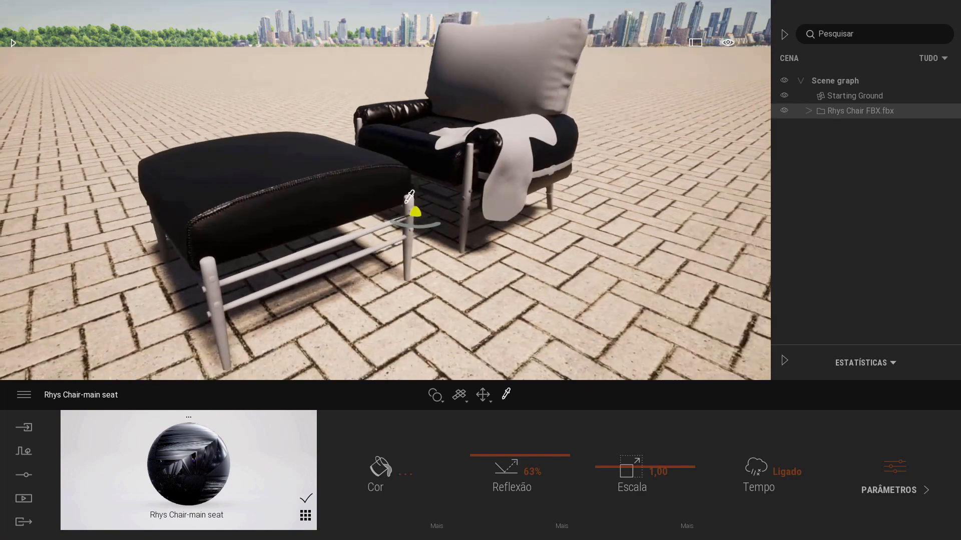
# - Go close to the armchair's wooden legs and choose a color texture for the main horizontal wood material
pyautogui.press('w')
pyautogui.press('d')
pyautogui.moveTo(450, 172); pyautogui.dragTo(480, 174, button='right')
pyautogui.press('s')
pyautogui.press('w')
pyautogui.press('d')
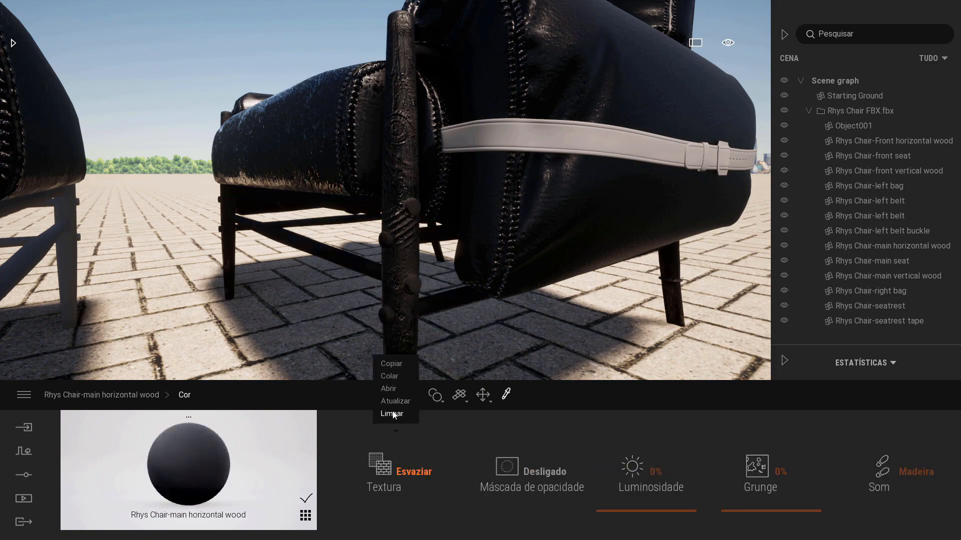
pyautogui.click(396, 402)
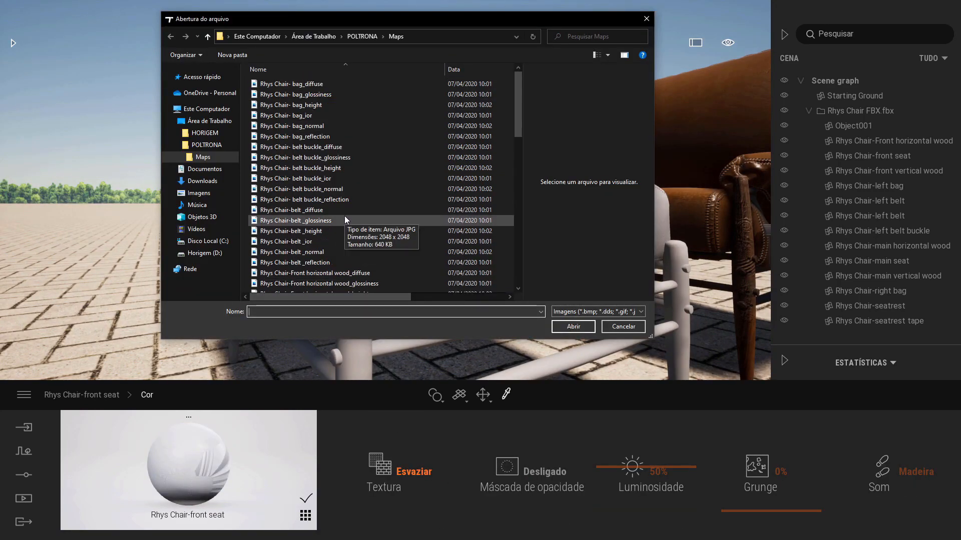
# - Load the matching supplied maps into the footstool's front seat, Front horizontal wood and front vertical wood materials
pyautogui.click(330, 209)
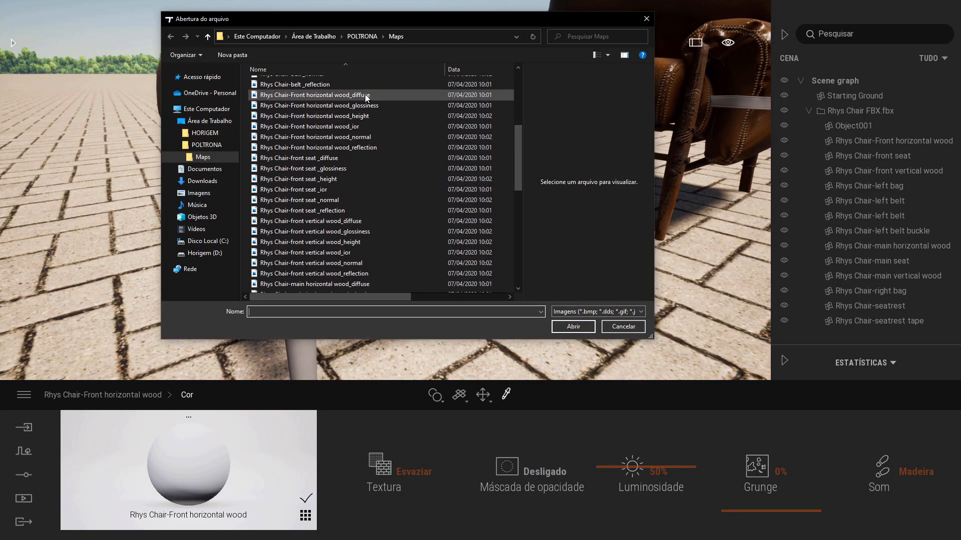
pyautogui.doubleClick(365, 97)
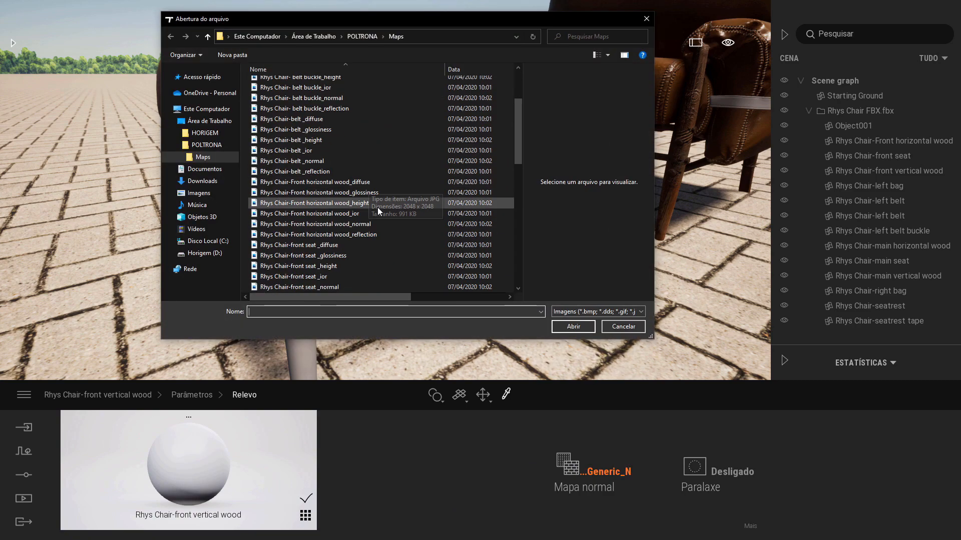
pyautogui.doubleClick(377, 239)
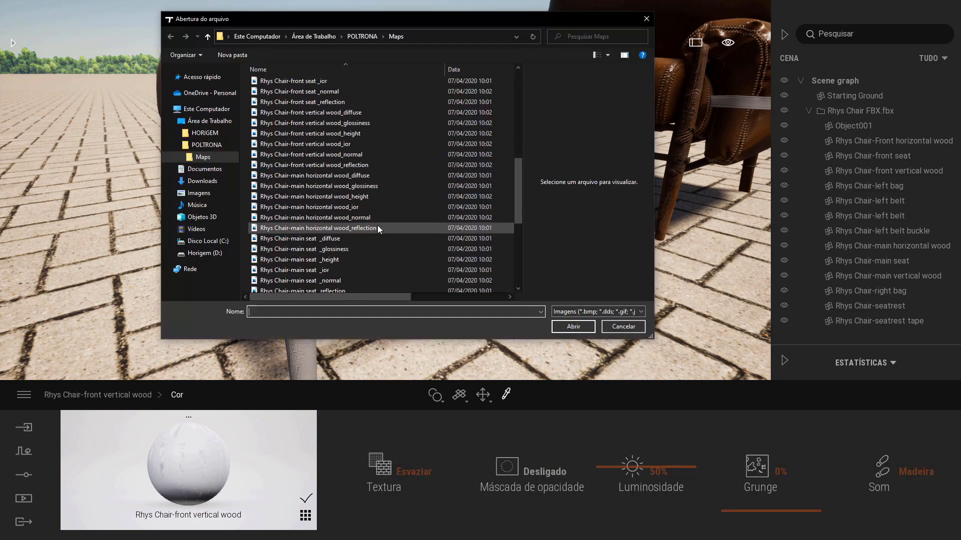
pyautogui.click(374, 173)
pyautogui.doubleClick(374, 169)
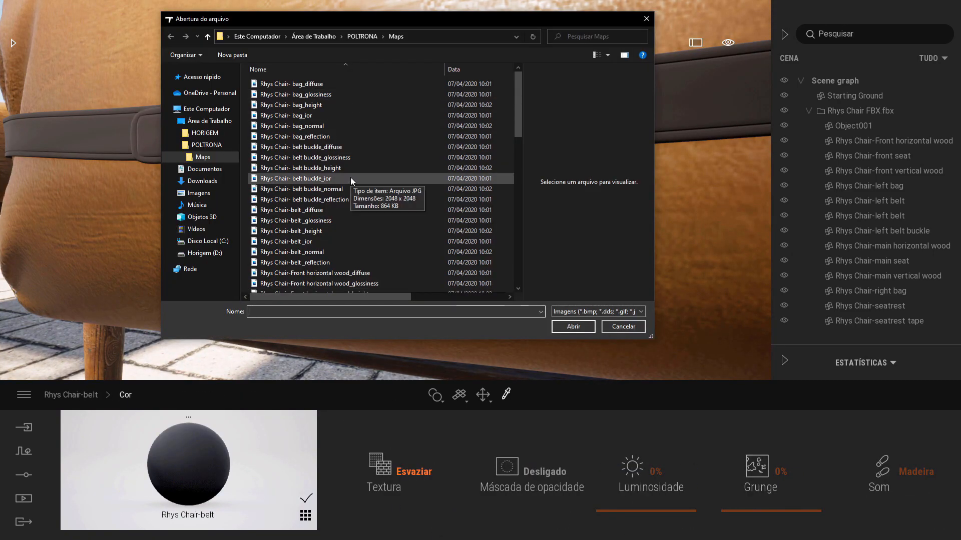
# - Load the belt material's color texture and Rhys Chair-belt _normal as its normal map
pyautogui.doubleClick(350, 177)
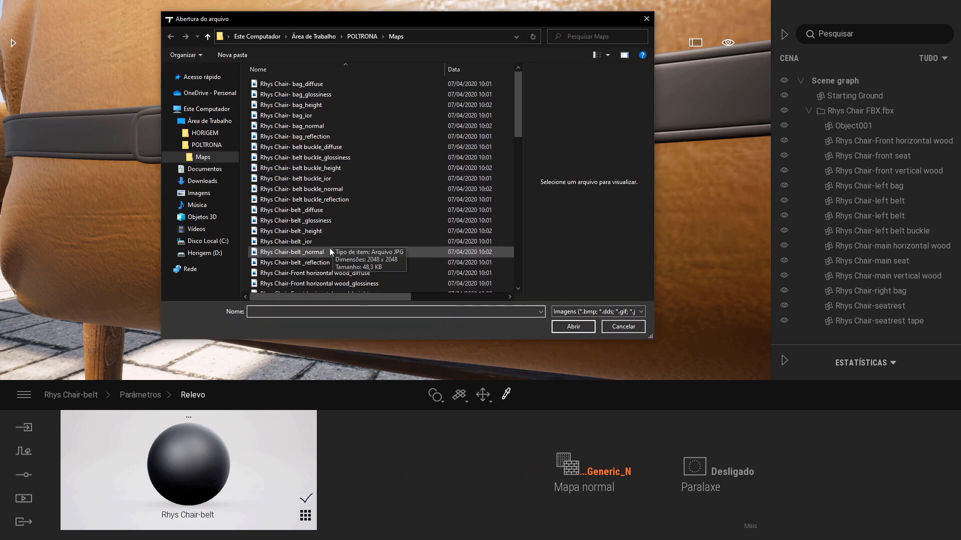
pyautogui.doubleClick(328, 250)
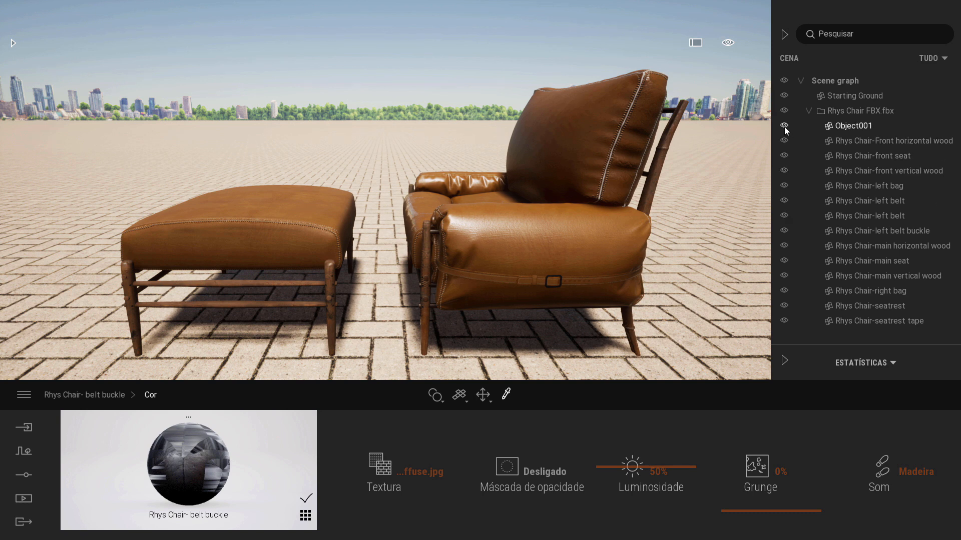
# - Identify the first parts in the scene graph, from Object001 to Rhys Chair-left bag, by hiding and showing each one
pyautogui.click(784, 141)
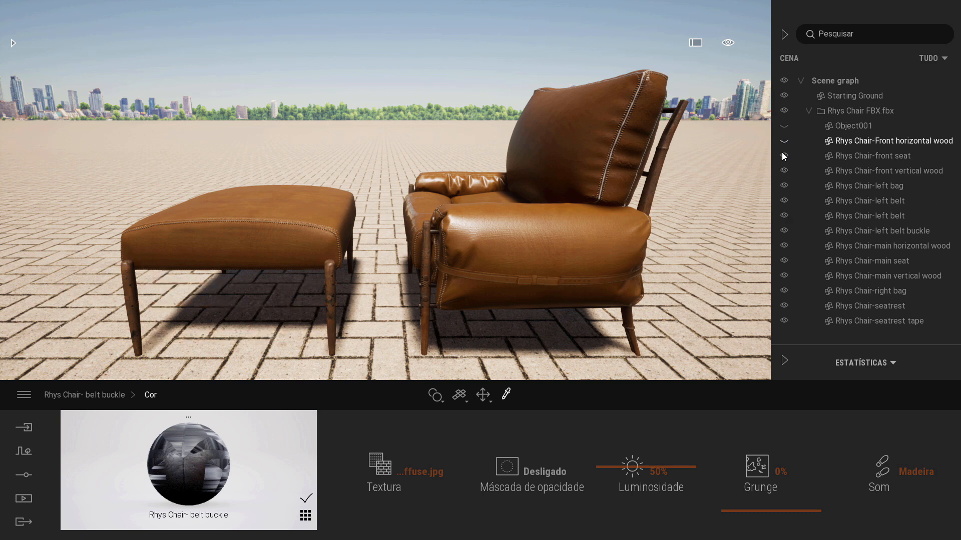
pyautogui.click(784, 156)
pyautogui.click(784, 170)
pyautogui.click(784, 186)
pyautogui.click(784, 126)
pyautogui.click(784, 141)
pyautogui.click(784, 156)
pyautogui.click(784, 171)
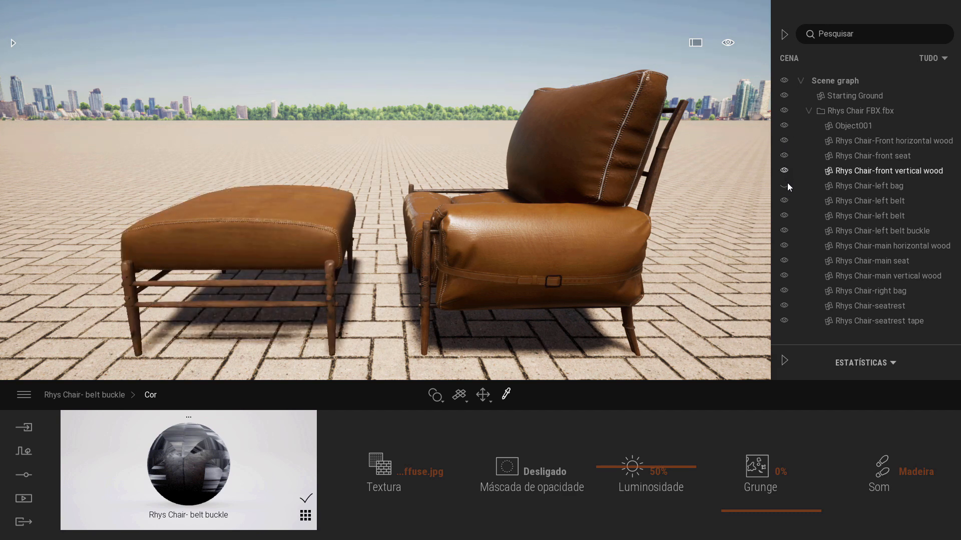
pyautogui.click(784, 186)
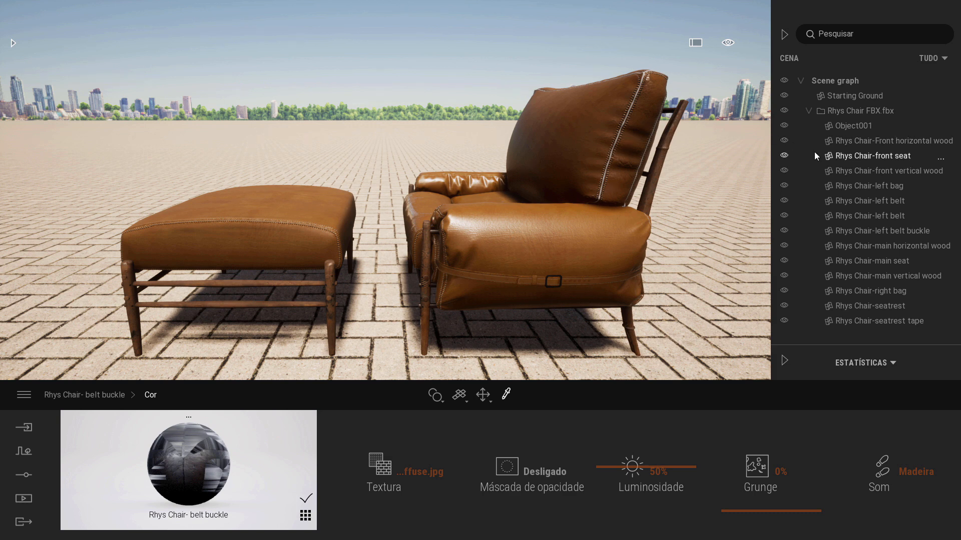
# - Create two new containers named POLTRONA and PÉ inside the Rhys Chair FBX.fbx container
pyautogui.rightClick(847, 114)
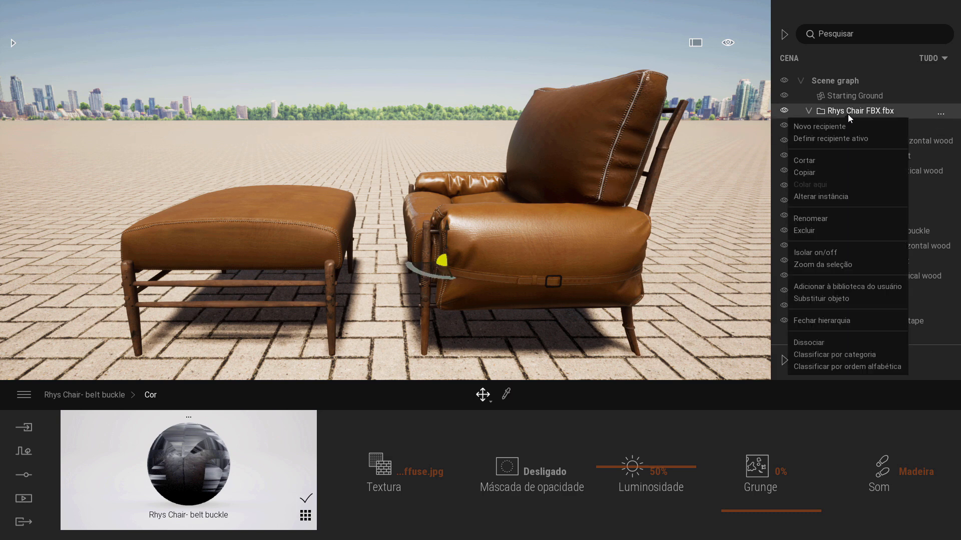
pyautogui.click(846, 124)
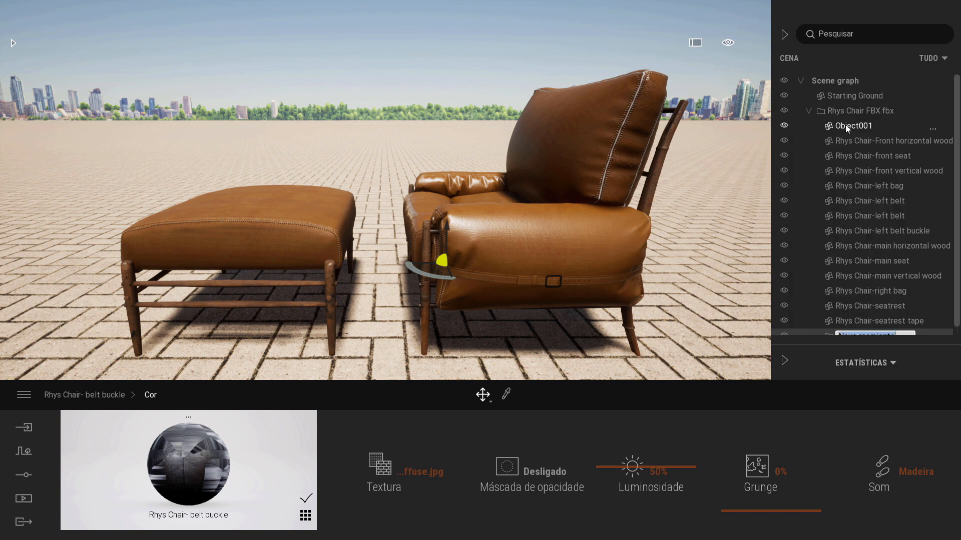
pyautogui.write('POLTRONA')
pyautogui.press('Return')
pyautogui.rightClick(849, 101)
pyautogui.click(847, 111)
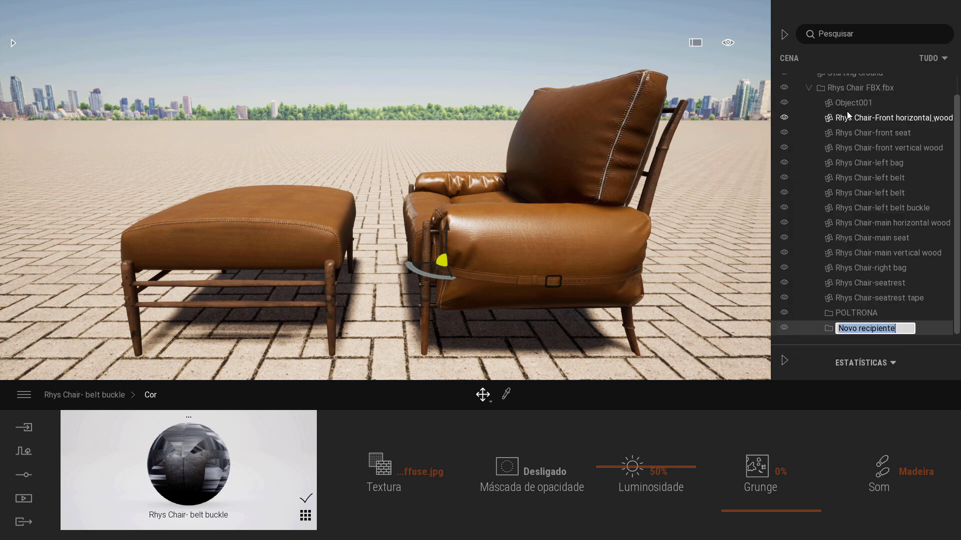
pyautogui.write('PE')
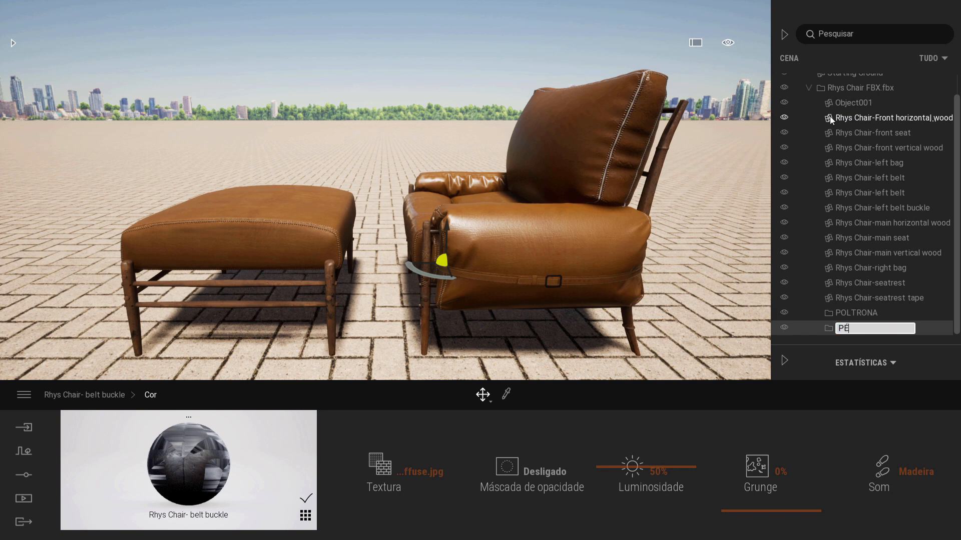
pyautogui.press('Return')
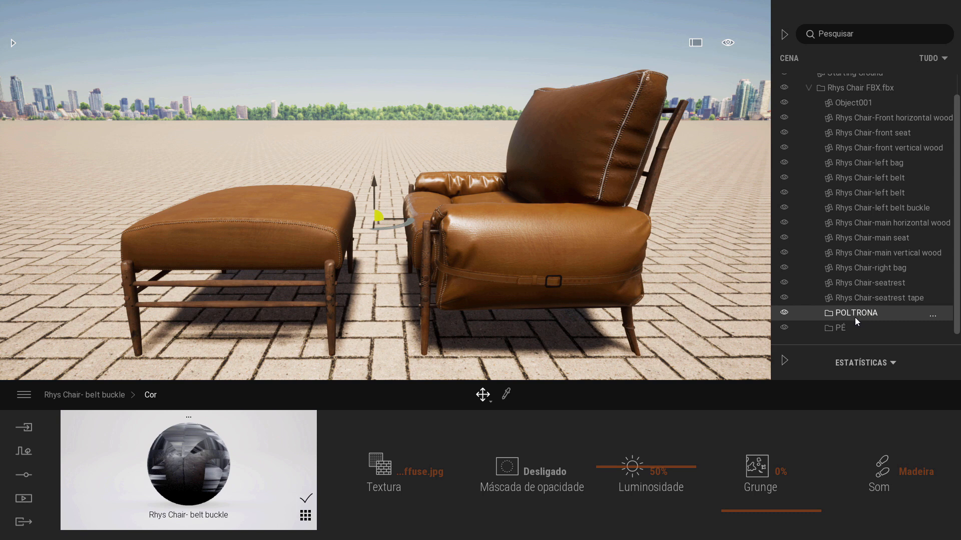
# - Hide the footstool's front seat, Front horizontal wood and front vertical wood one after another in the scene
pyautogui.click(296, 217)
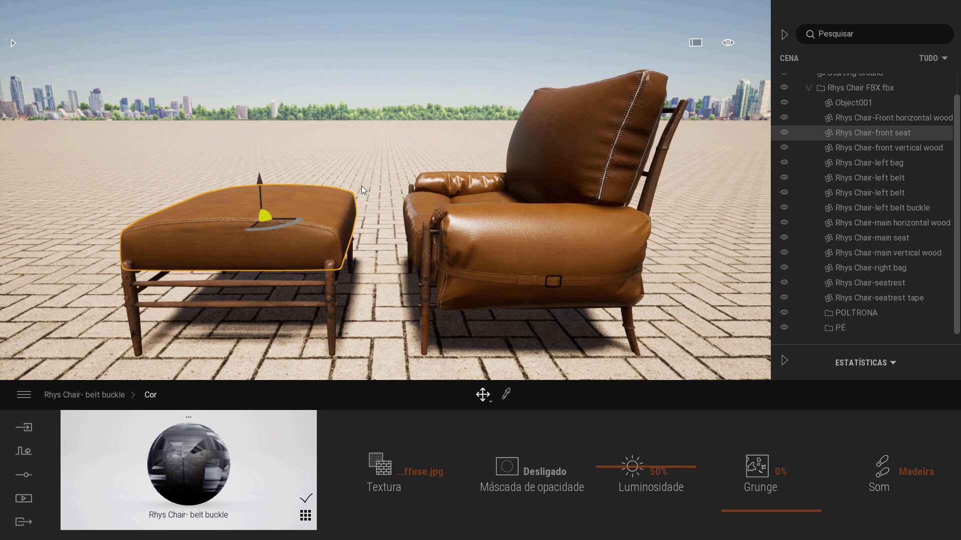
pyautogui.press('h')
pyautogui.click(338, 244)
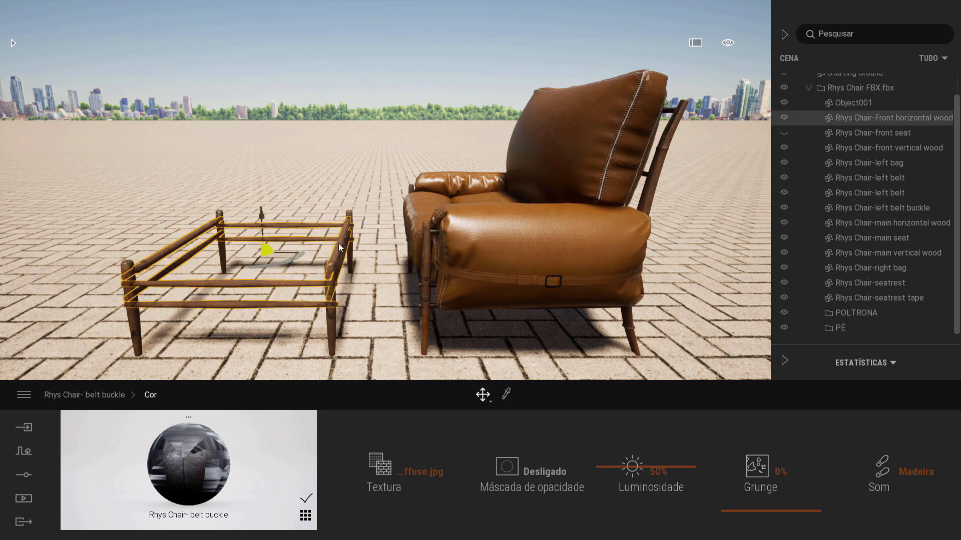
pyautogui.press('h')
pyautogui.click(332, 272)
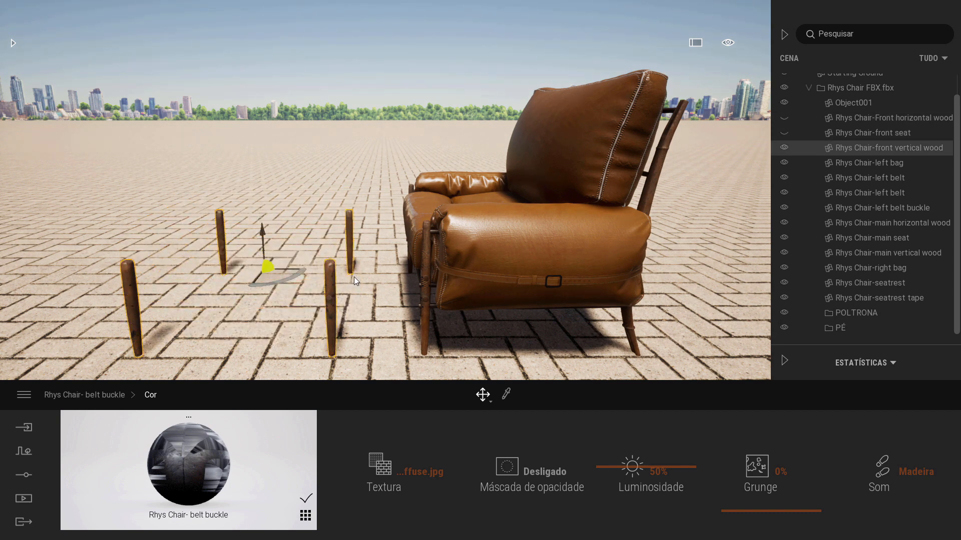
pyautogui.press('h')
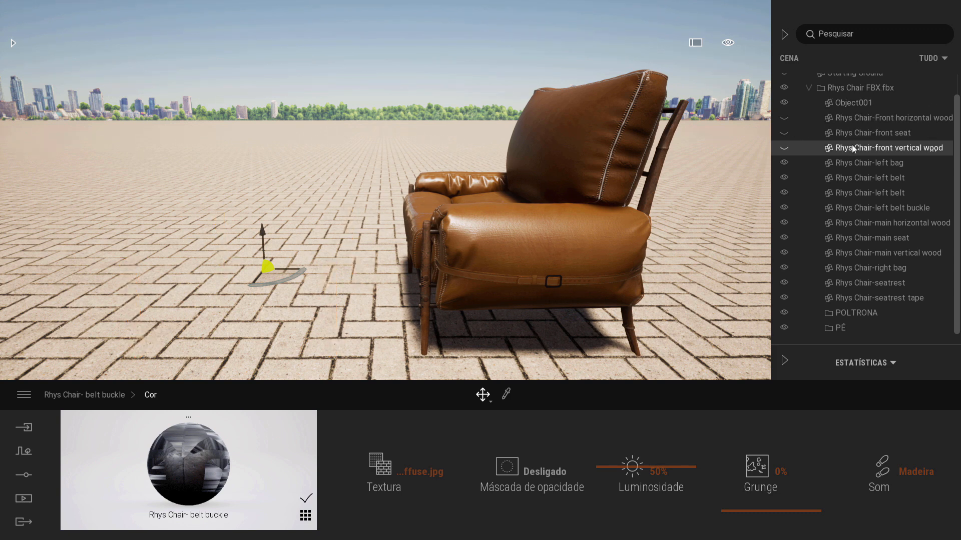
# - Move the three hidden footstool parts together into the PÉ container
pyautogui.click(855, 121)
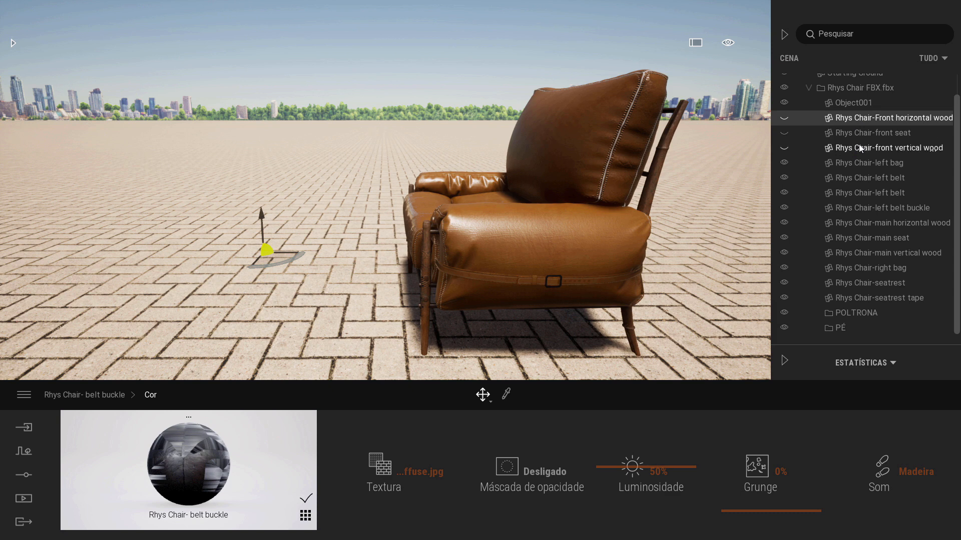
pyautogui.keyDown('shift'); pyautogui.click(859, 145); pyautogui.keyUp('shift')
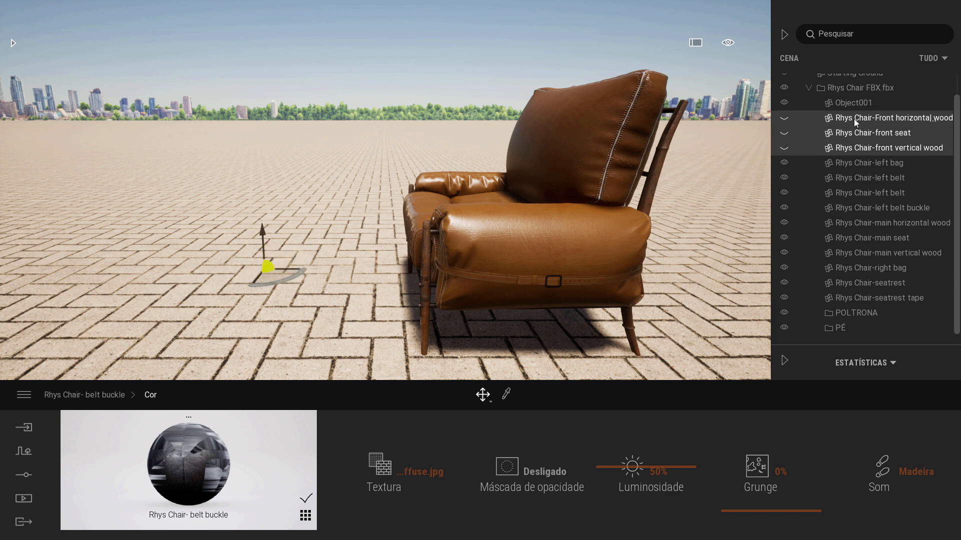
pyautogui.moveTo(852, 148); pyautogui.dragTo(846, 329)
pyautogui.scroll(1, 852, 148)
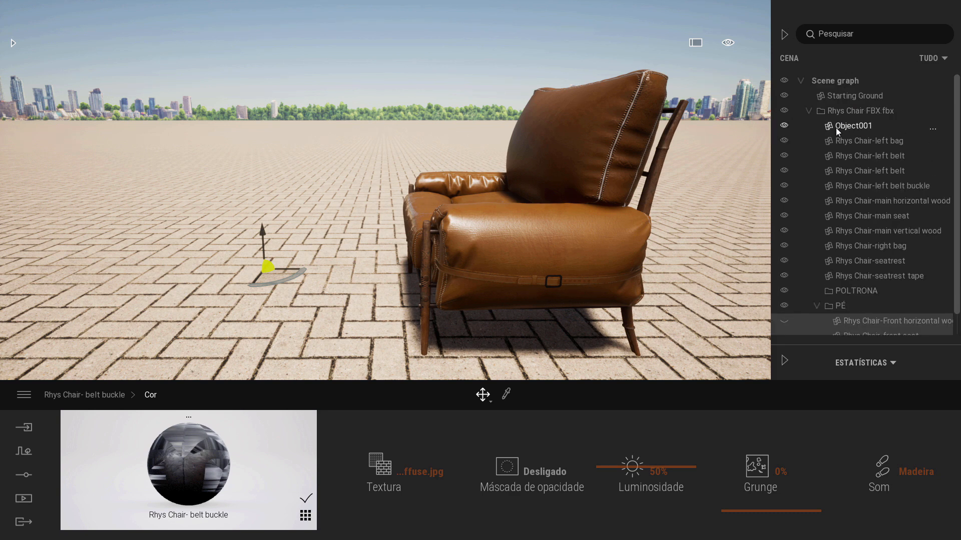
# - Move all armchair parts, from Object001 through Rhys Chair-seatrest tape, into the POLTRONA container and collapse both containers
pyautogui.moveTo(785, 276)
pyautogui.mouseDown()
pyautogui.moveTo(783, 126)
pyautogui.moveTo(786, 274)
pyautogui.mouseUp()
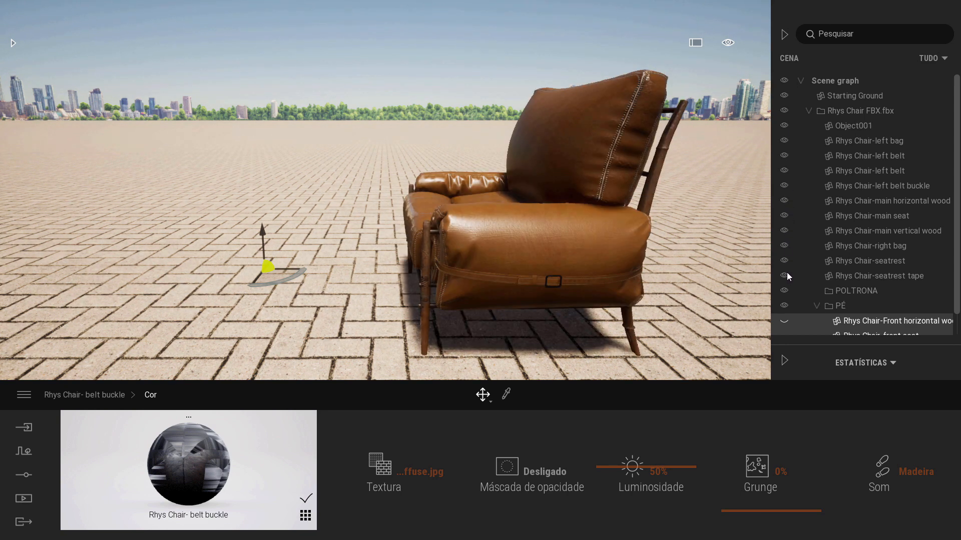
pyautogui.click(899, 274)
pyautogui.keyDown('shift'); pyautogui.click(853, 126); pyautogui.keyUp('shift')
pyautogui.moveTo(860, 274)
pyautogui.mouseDown()
pyautogui.moveTo(862, 289)
pyautogui.moveTo(861, 268)
pyautogui.mouseUp()
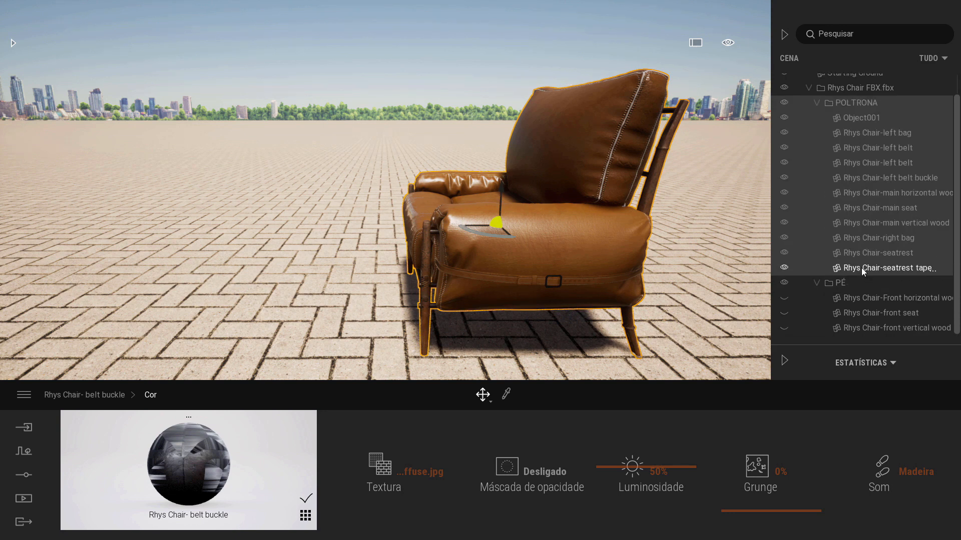
pyautogui.click(816, 104)
pyautogui.click(817, 139)
# - Rename the parent Rhys Chair FBX.fbx container as RHYS CHAIR
pyautogui.click(836, 113)
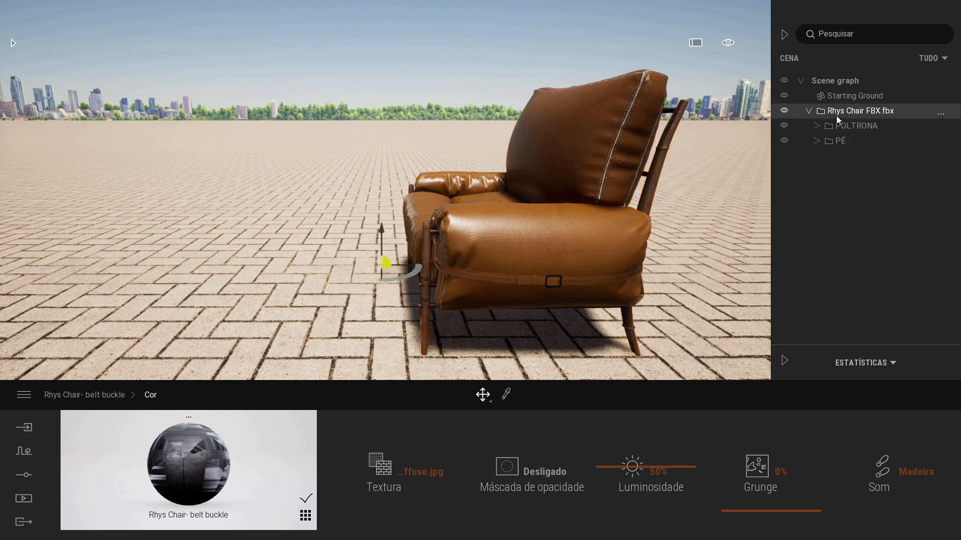
pyautogui.press('F2')
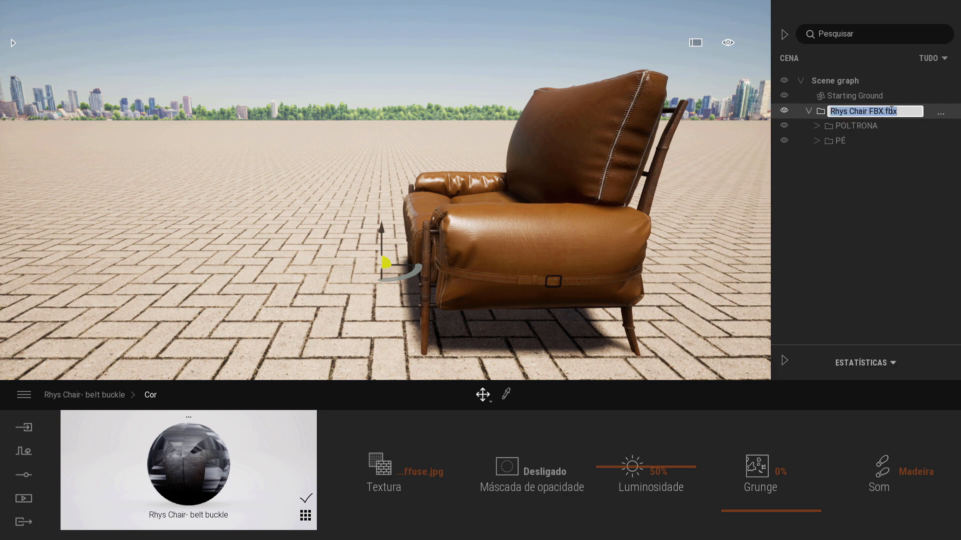
pyautogui.write('RHYS CHAIR')
# - Make everything in RHYS CHAIR visible again and test hiding and showing the PÉ and POLTRONA containers separately
pyautogui.click(784, 110)
pyautogui.click(784, 110)
pyautogui.click(784, 111)
pyautogui.click(784, 110)
pyautogui.click(784, 110)
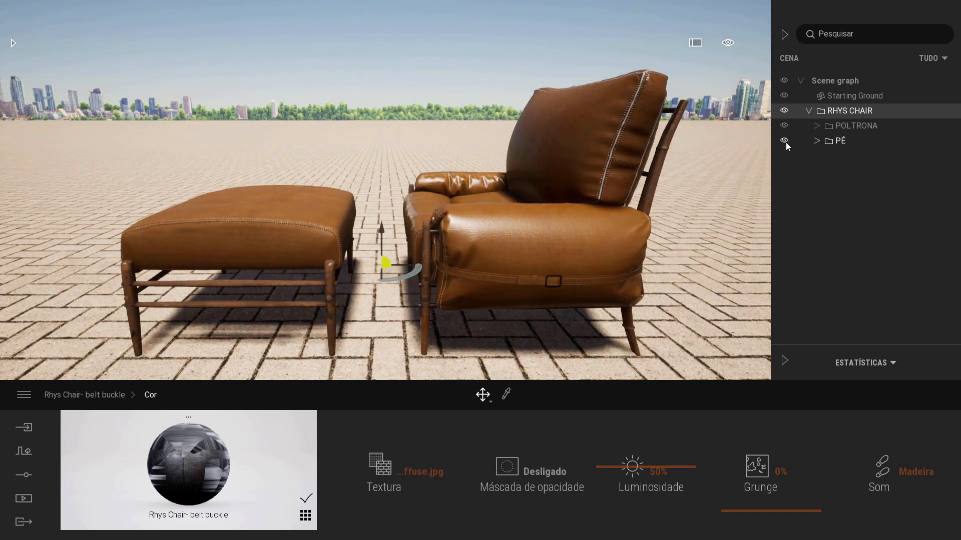
pyautogui.click(785, 141)
pyautogui.click(785, 141)
pyautogui.click(783, 126)
pyautogui.click(784, 126)
pyautogui.scroll(-3, 579, 201)
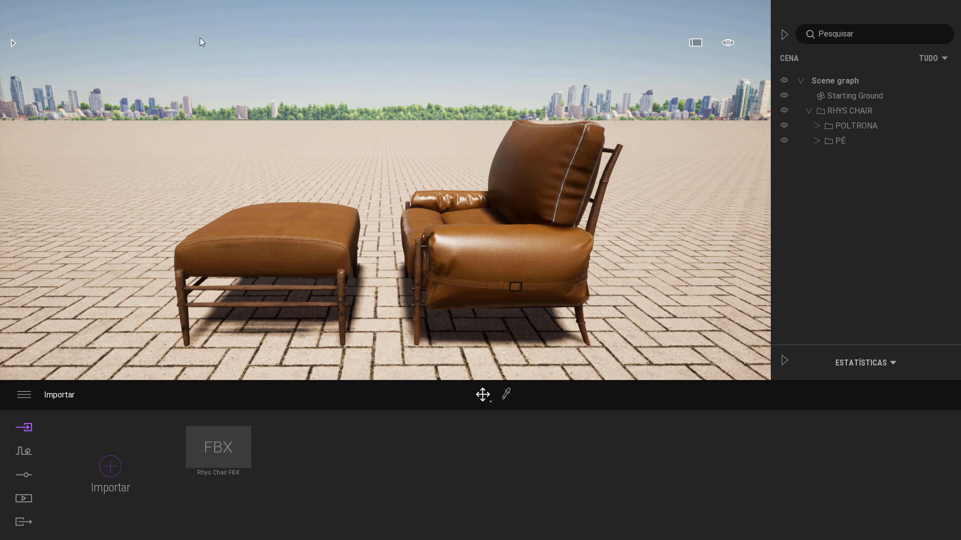
# - Open the user library and create a new category named POLTRONA
pyautogui.click(13, 43)
pyautogui.scroll(-2, 70, 204)
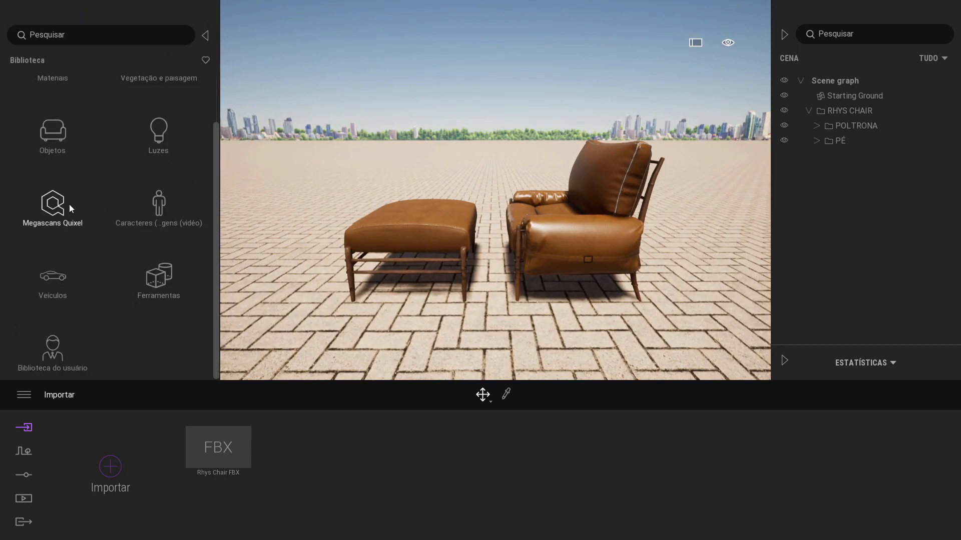
pyautogui.click(52, 345)
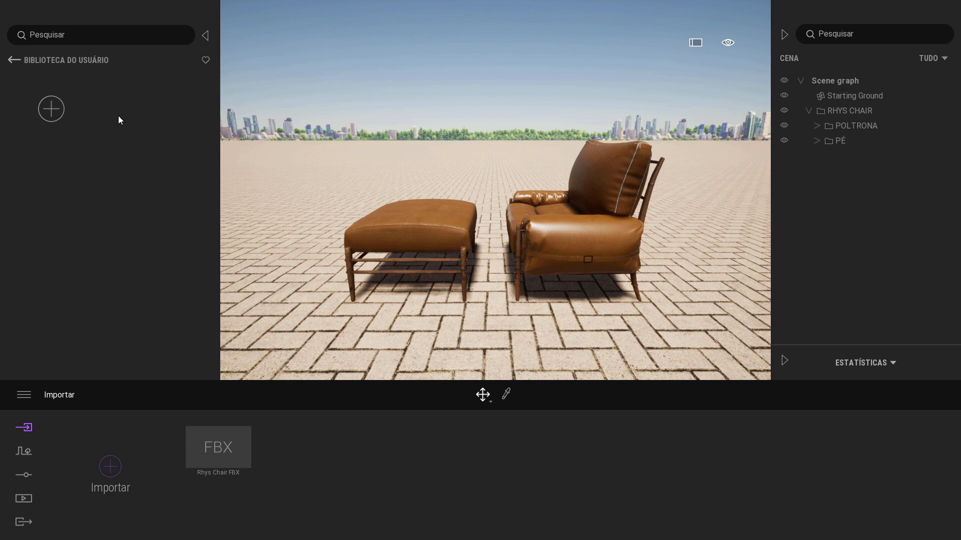
pyautogui.click(52, 118)
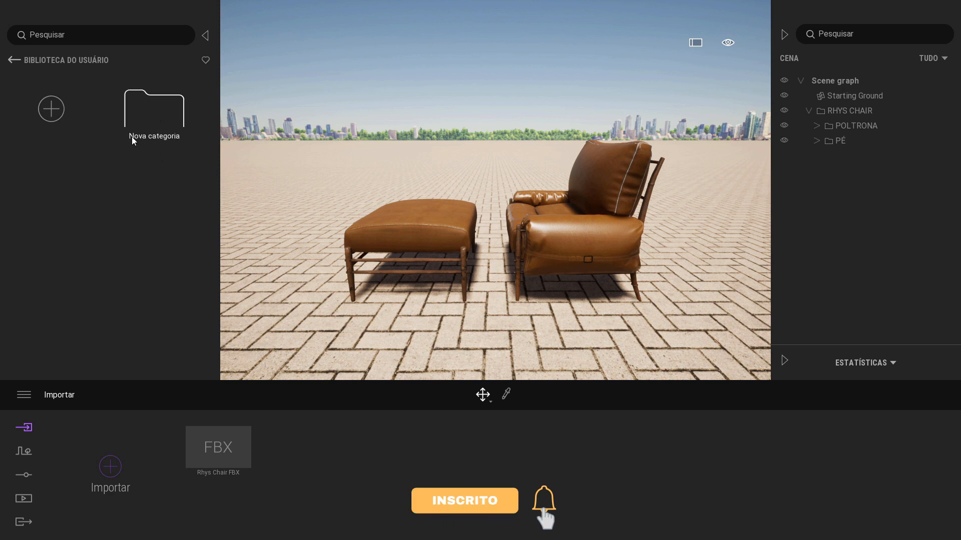
pyautogui.rightClick(156, 124)
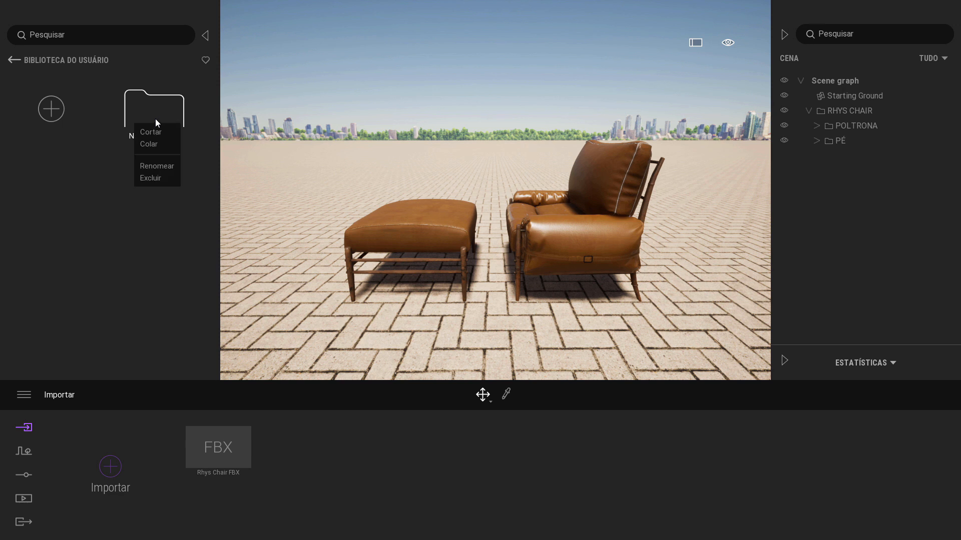
pyautogui.click(165, 167)
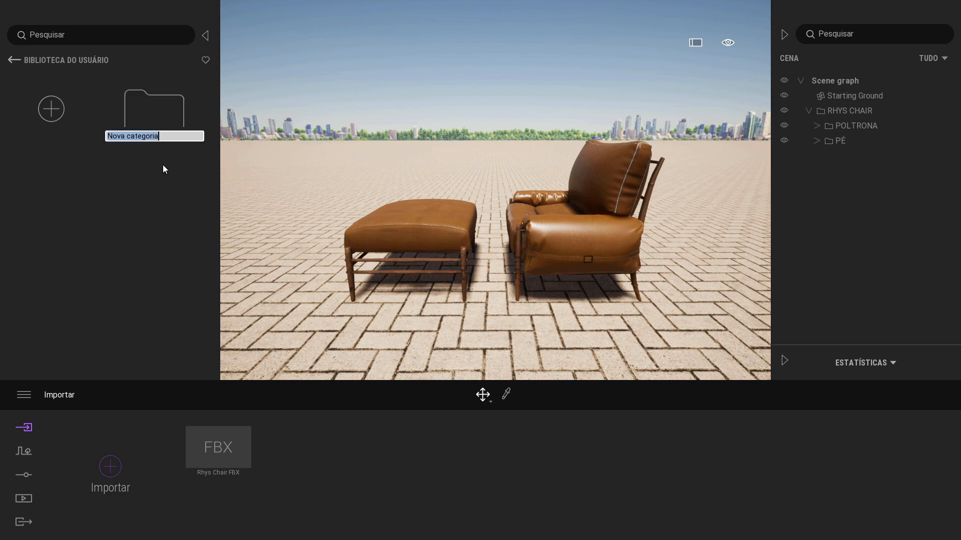
pyautogui.write('POLTRONA')
pyautogui.press('Return')
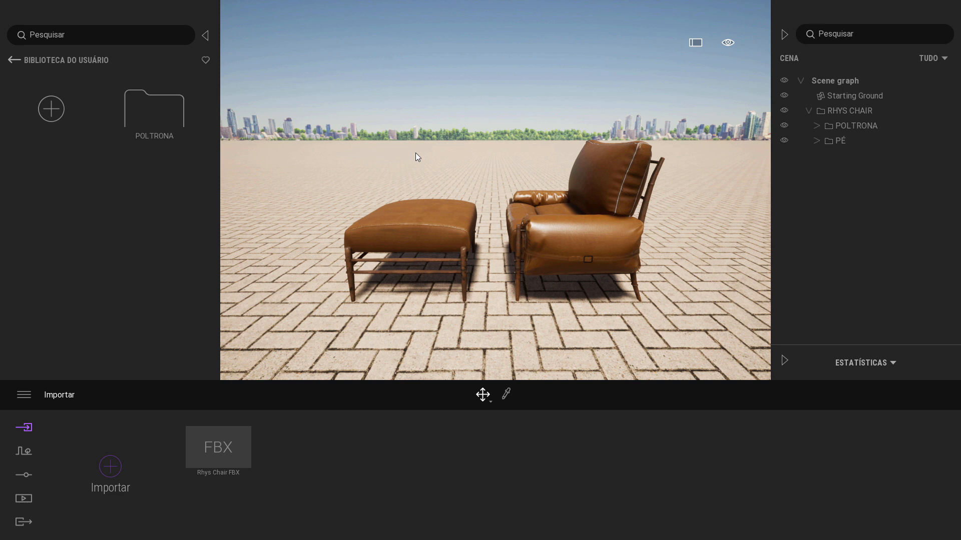
# - Add a second category to the user library and name it VEGETAÇÃO
pyautogui.click(50, 118)
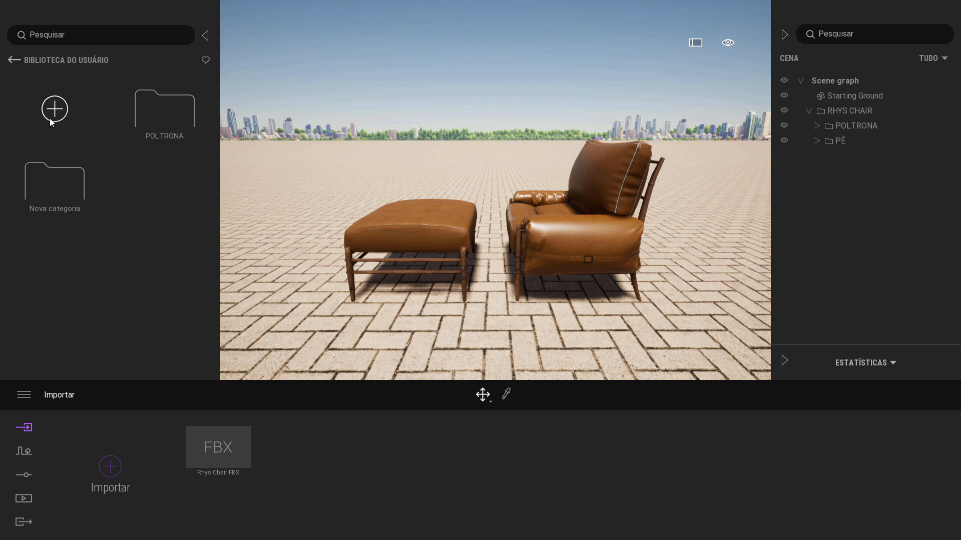
pyautogui.rightClick(54, 190)
pyautogui.click(58, 236)
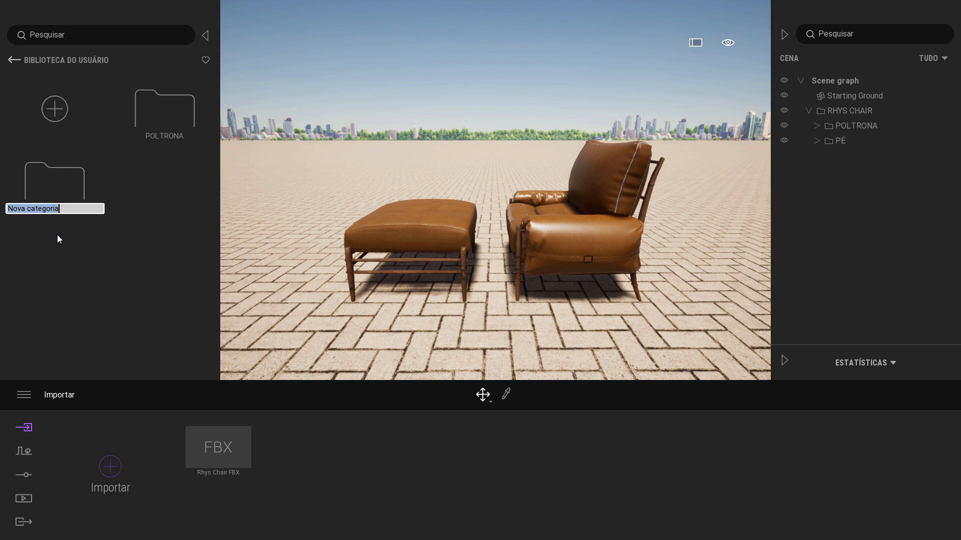
pyautogui.write('Vegetação')
pyautogui.press('Return')
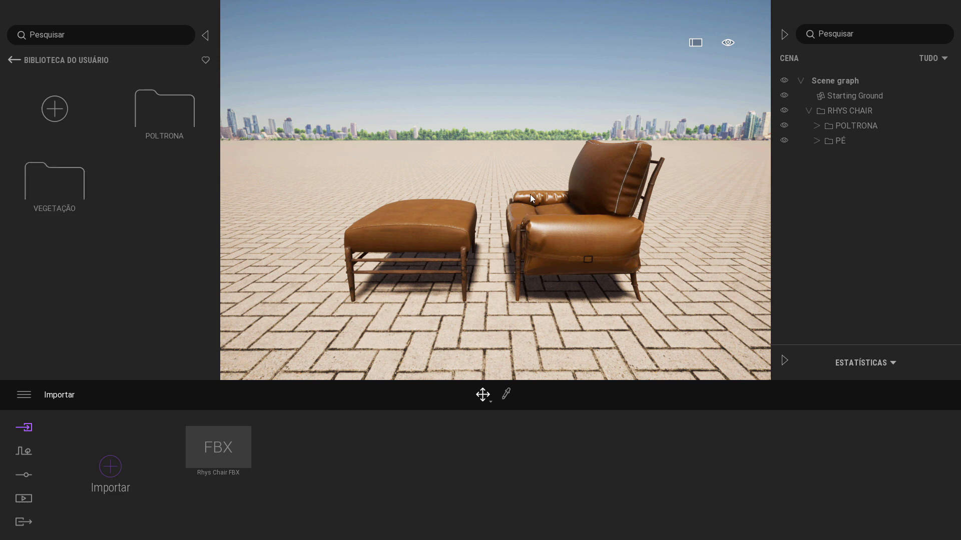
# - Open the POLTRONA library category and check what the RHYS CHAIR container holds by hiding and showing it
pyautogui.doubleClick(177, 118)
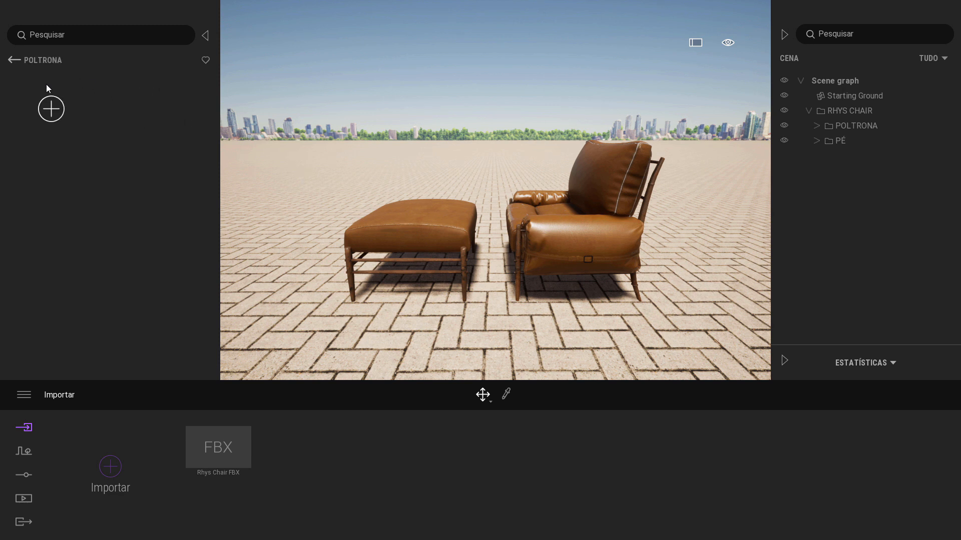
pyautogui.click(834, 113)
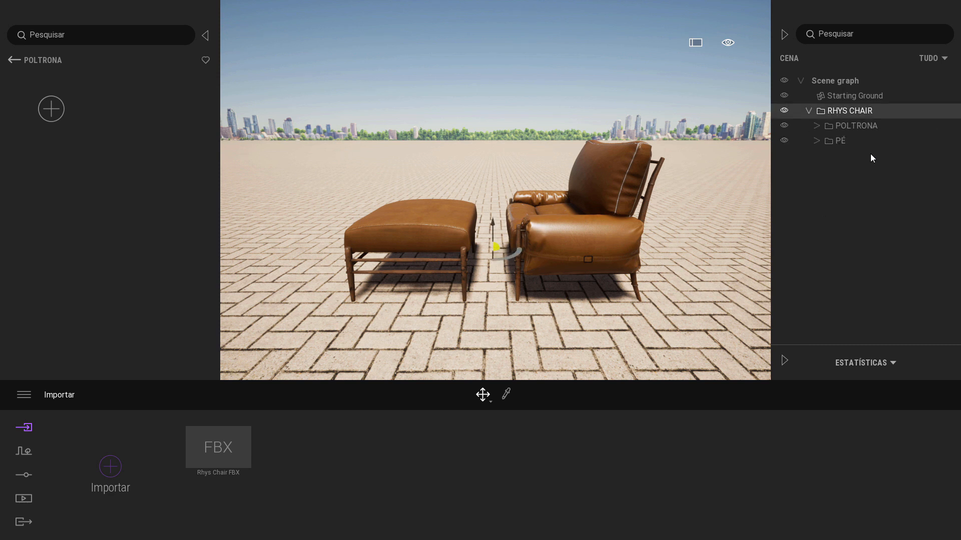
pyautogui.click(784, 112)
pyautogui.click(784, 111)
pyautogui.click(783, 111)
pyautogui.click(784, 111)
pyautogui.rightClick(828, 112)
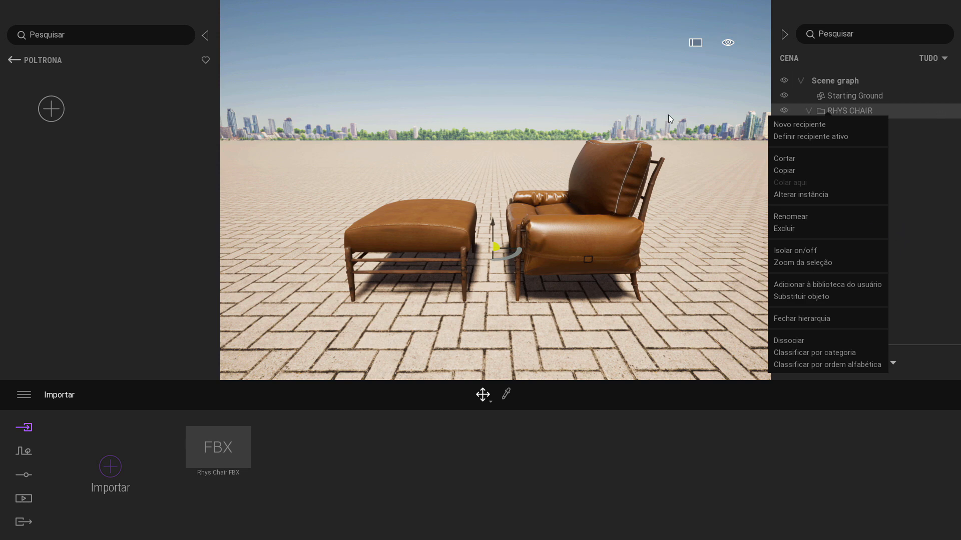
pyautogui.click(608, 95)
# - Inspect the armchair and footstool by framing the POLTRONA, RHYS CHAIR and PÉ containers one after another
pyautogui.keyDown('shift'); pyautogui.moveTo(504, 158); pyautogui.dragTo(610, 180, button='middle'); pyautogui.keyUp('shift')
pyautogui.scroll(-3, 503, 160)
pyautogui.scroll(2, 530, 164)
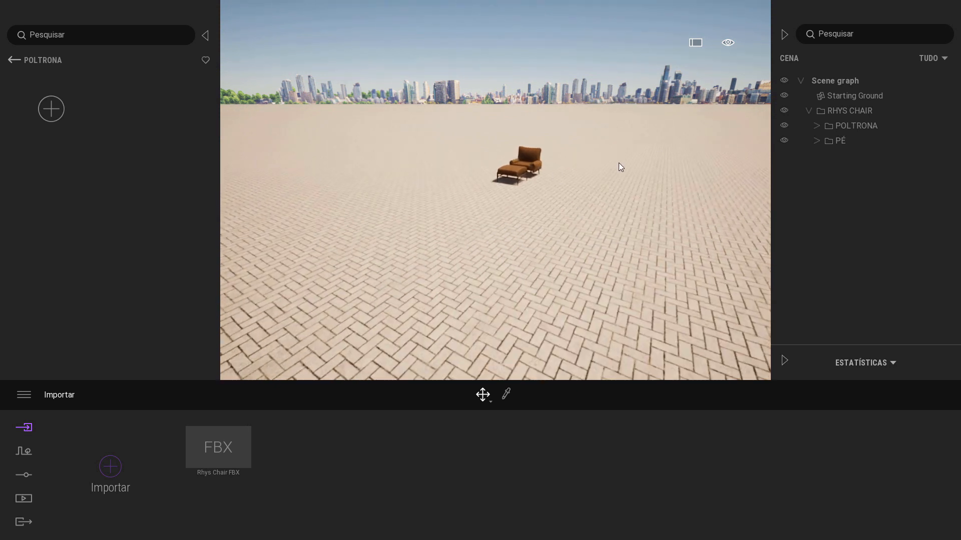
pyautogui.click(844, 126)
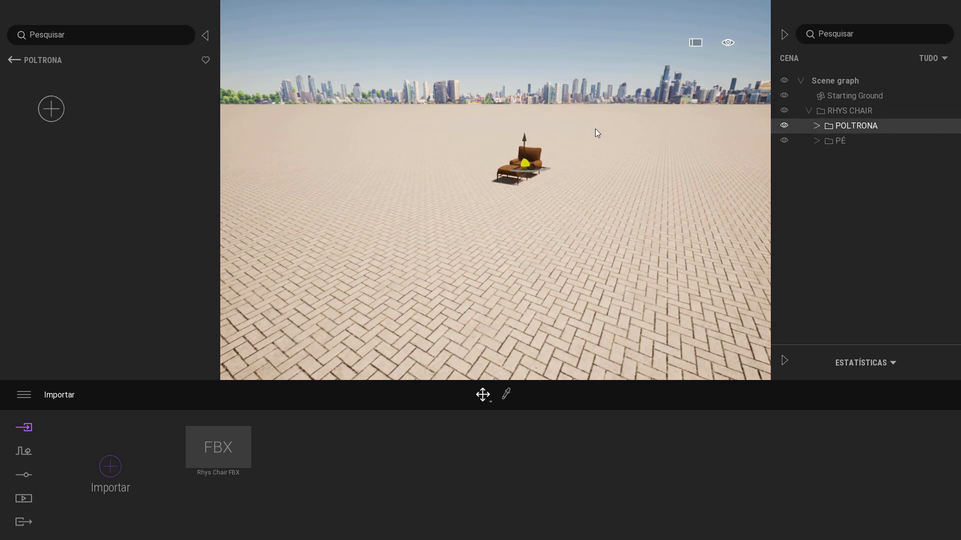
pyautogui.press('f')
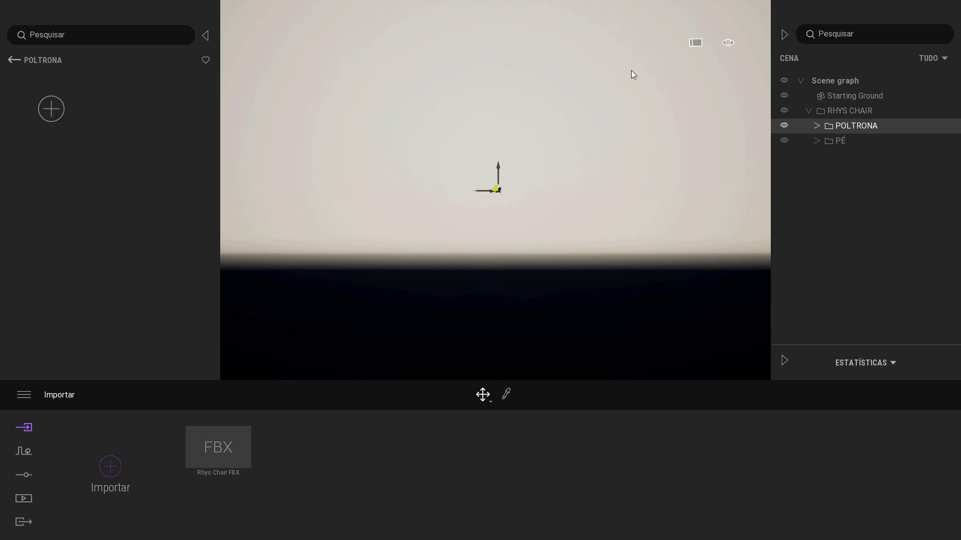
pyautogui.click(841, 111)
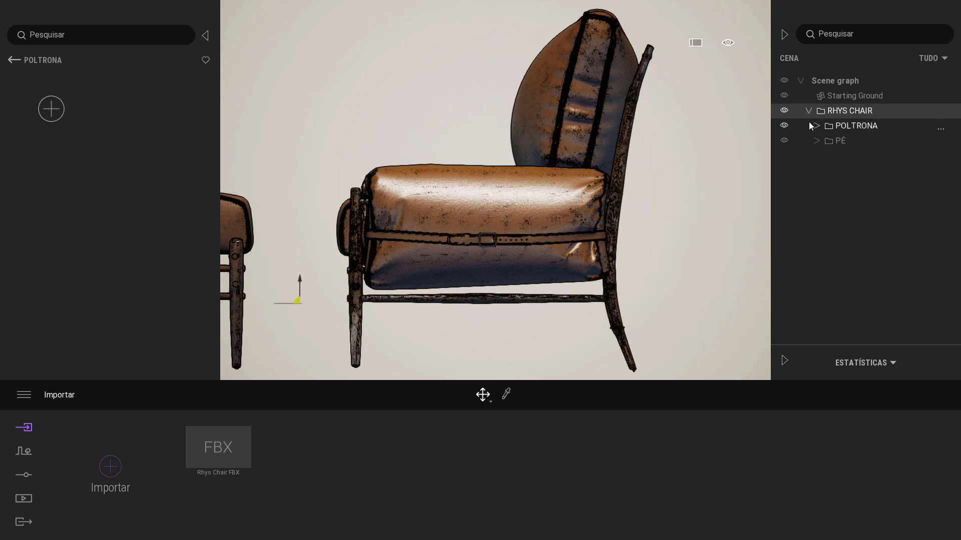
pyautogui.press('f')
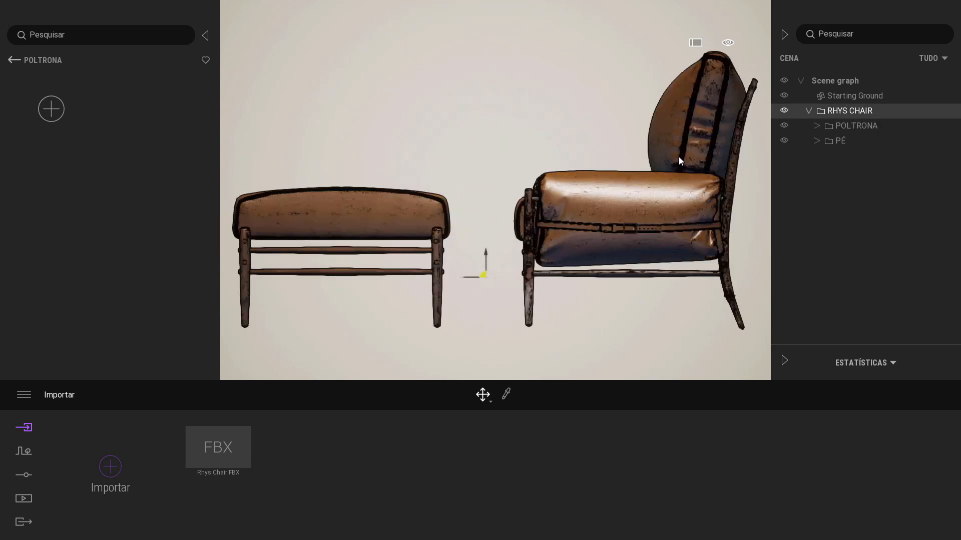
pyautogui.click(840, 140)
pyautogui.press('f')
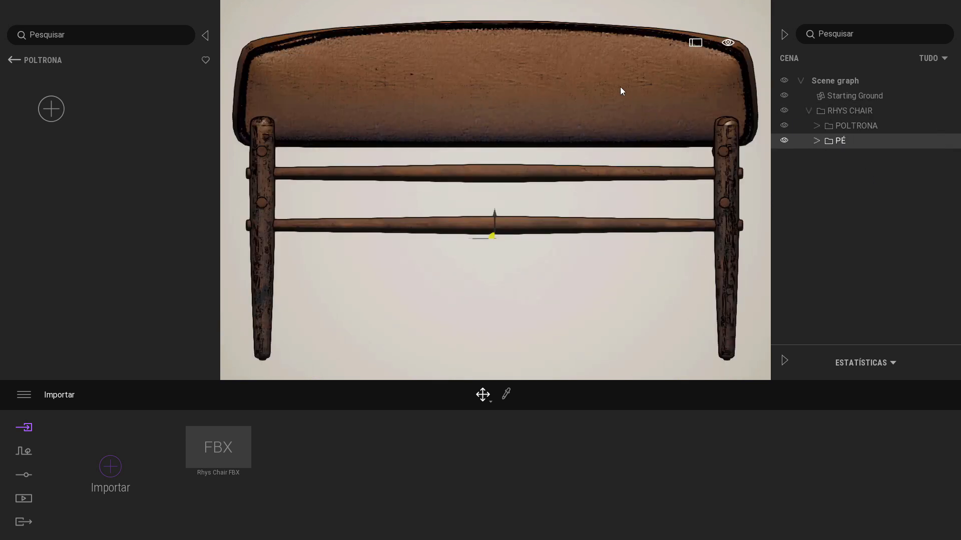
# - Frame the whole RHYS CHAIR container, add it to the POLTRONA category of the user library, and return to the category overview
pyautogui.click(839, 112)
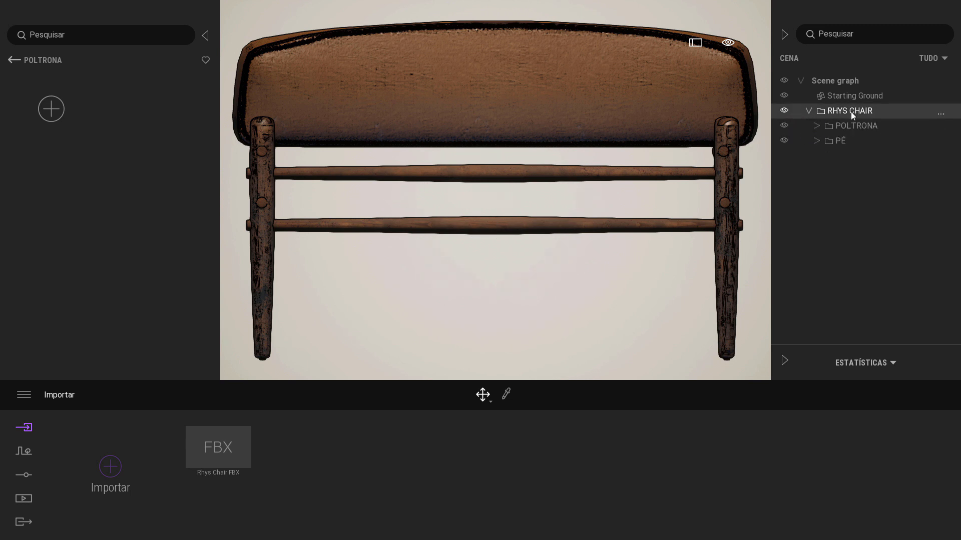
pyautogui.press('f')
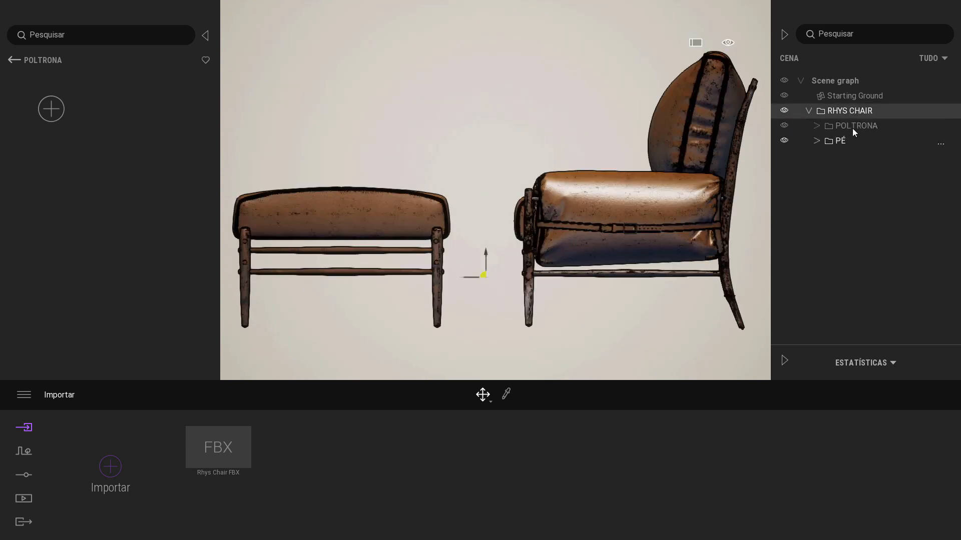
pyautogui.rightClick(856, 111)
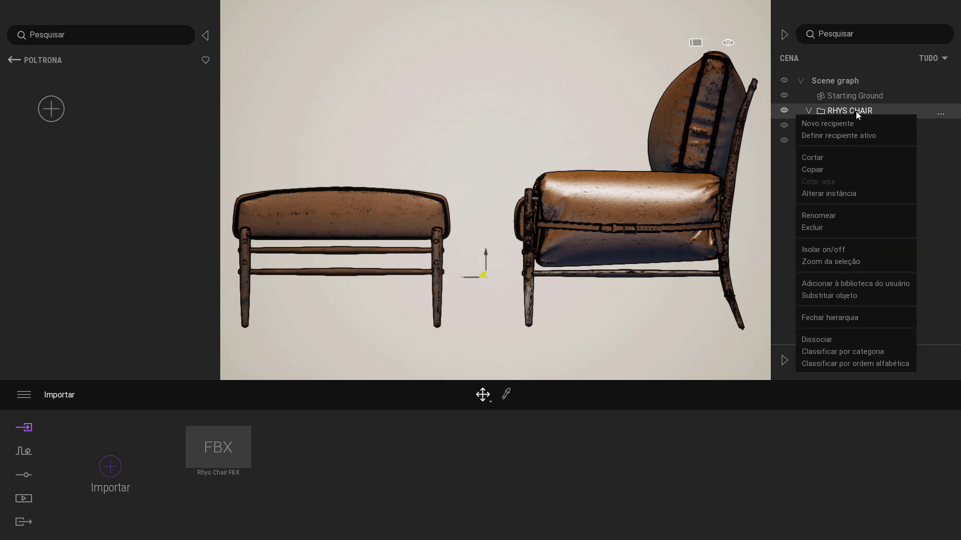
pyautogui.click(867, 284)
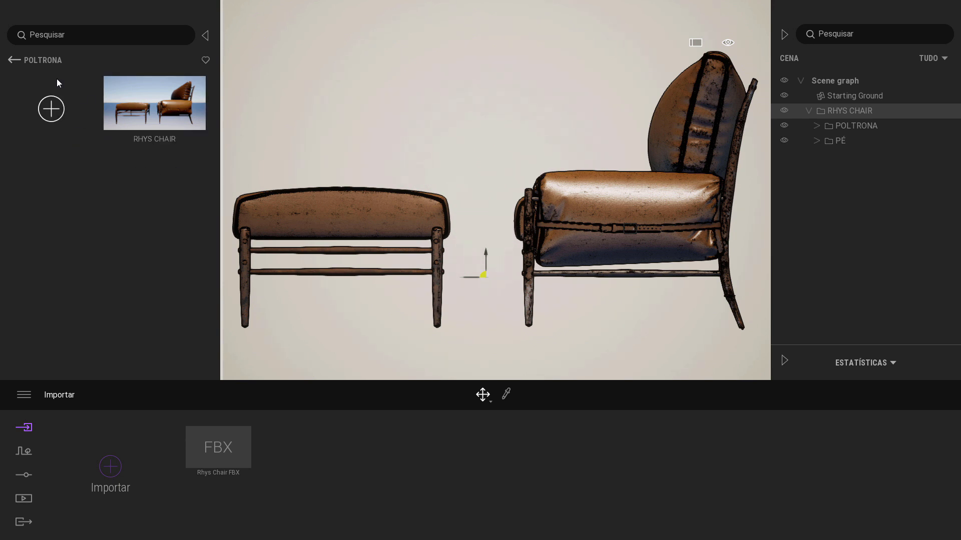
pyautogui.click(11, 60)
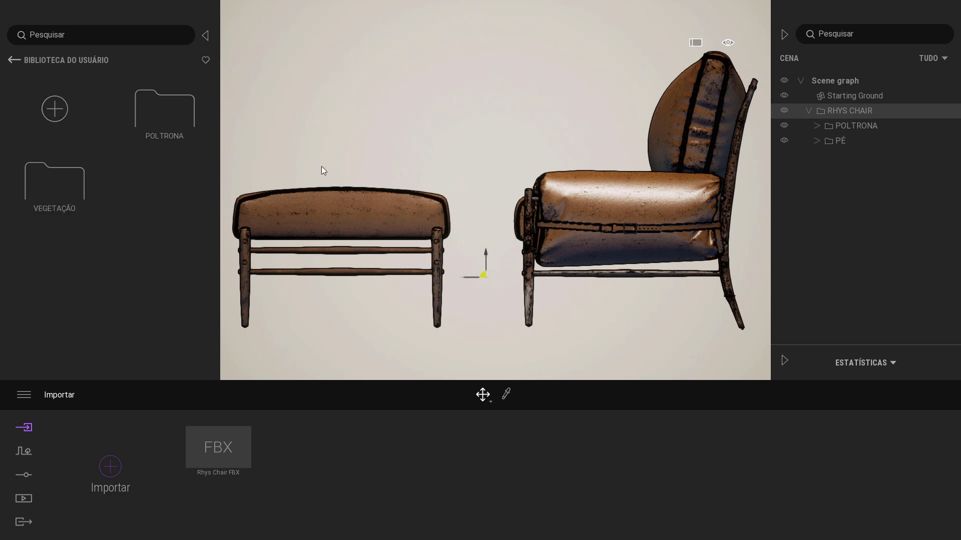
# - Copy the user library folder's path from the custom paths in the preferences, leaving the setting itself unchanged
pyautogui.click(23, 395)
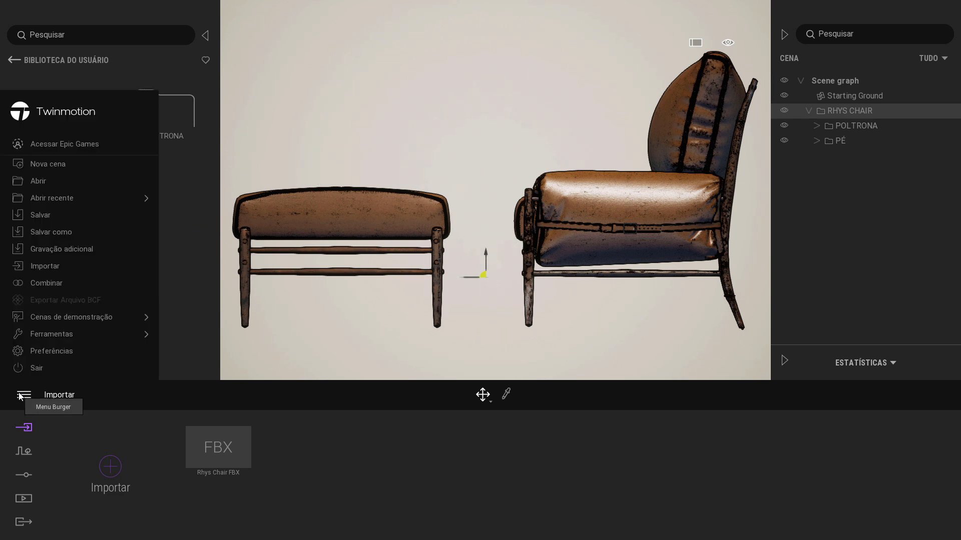
pyautogui.click(53, 352)
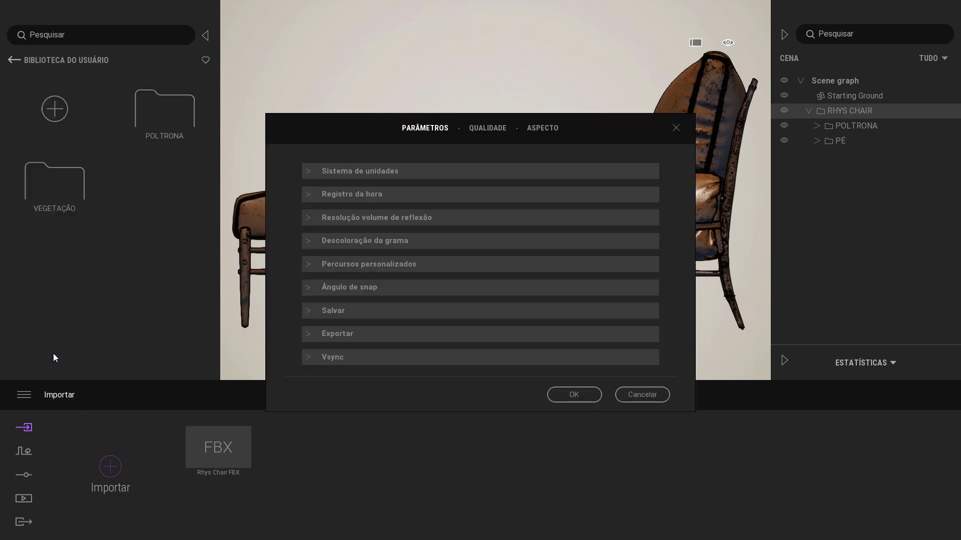
pyautogui.click(308, 269)
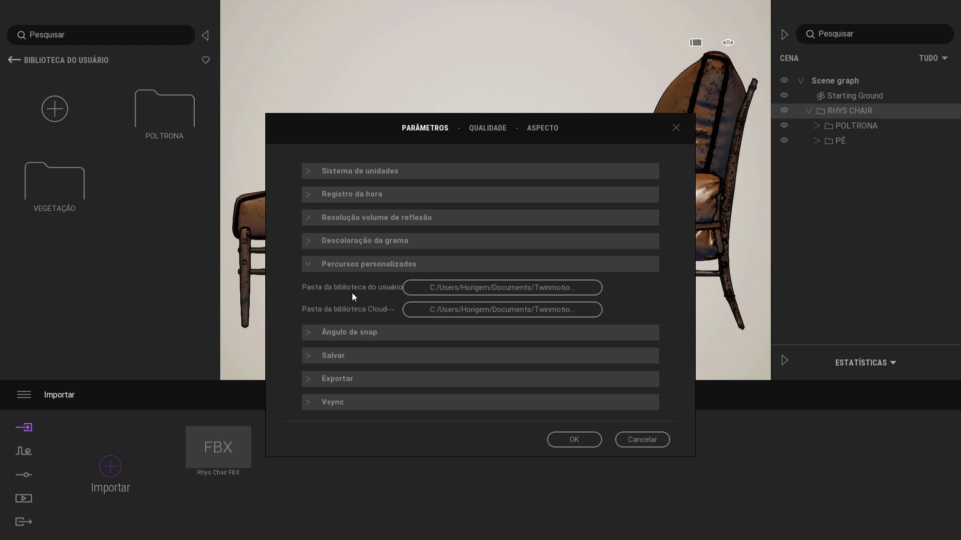
pyautogui.click(470, 289)
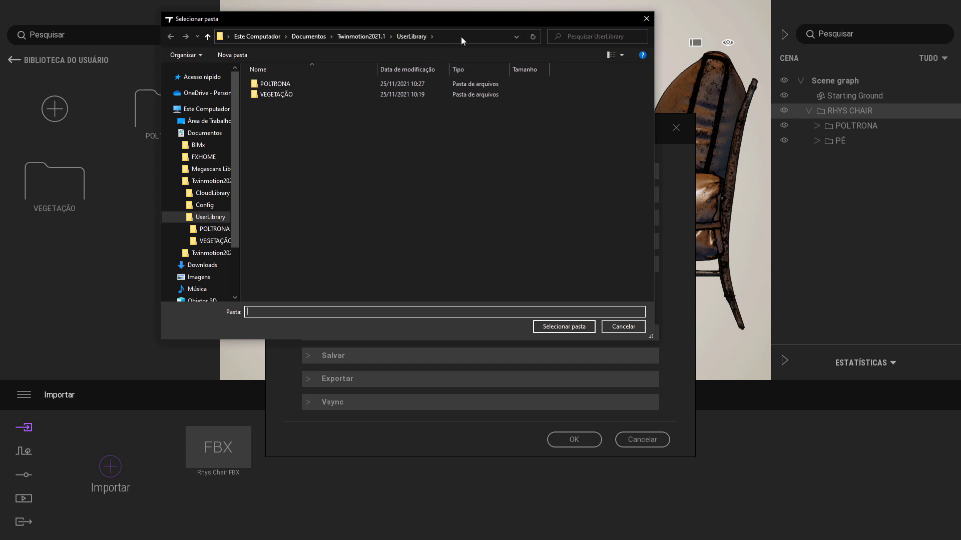
pyautogui.moveTo(461, 20); pyautogui.dragTo(570, 42)
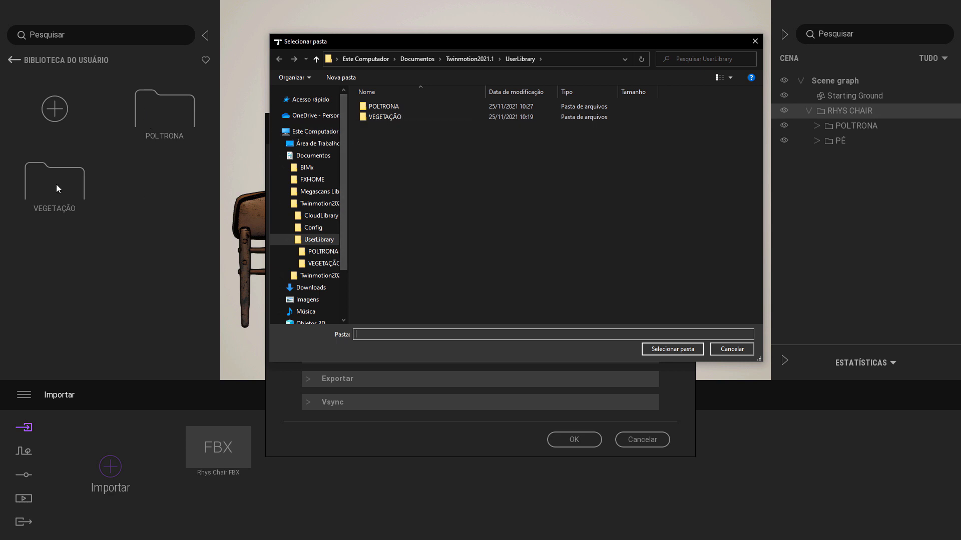
pyautogui.click(426, 150)
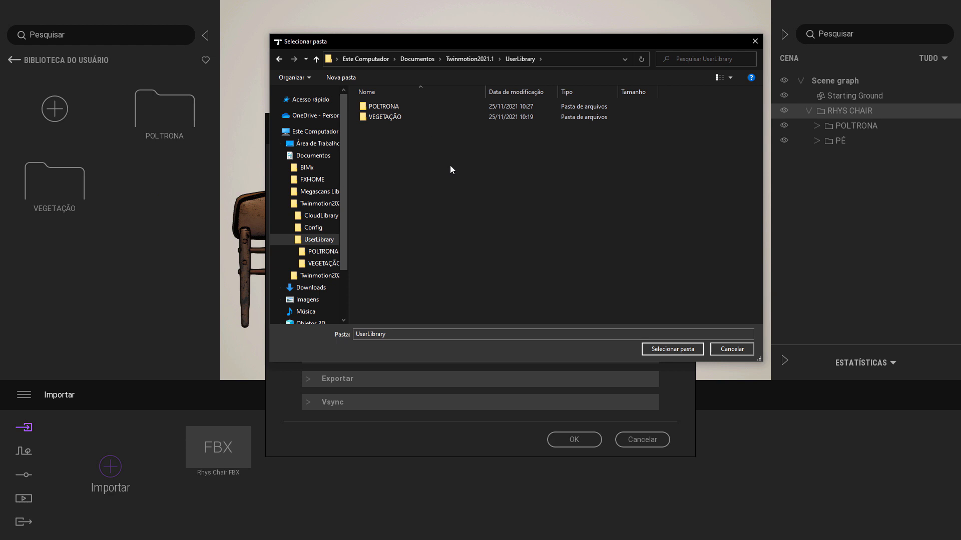
pyautogui.click(580, 59)
pyautogui.hotkey('ctrl', 'c')
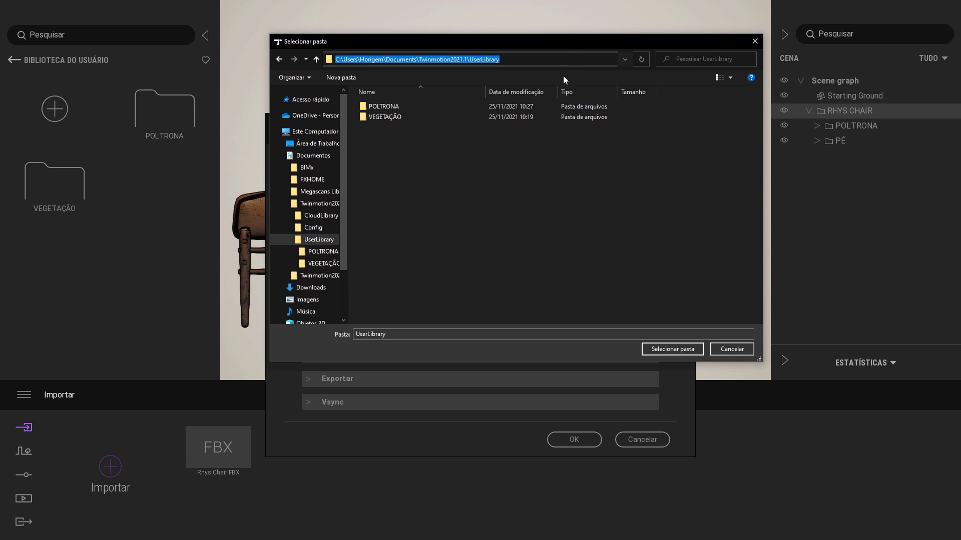
pyautogui.click(725, 351)
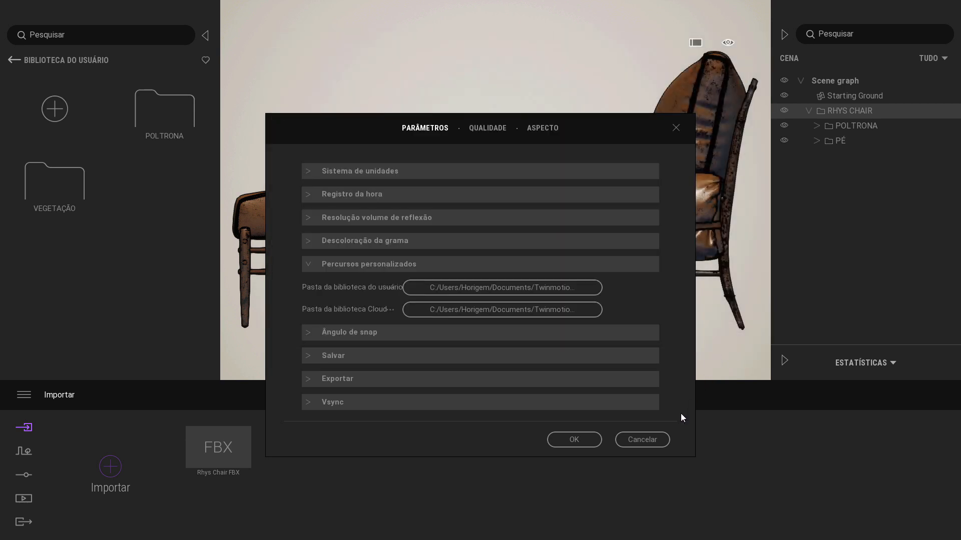
pyautogui.click(646, 441)
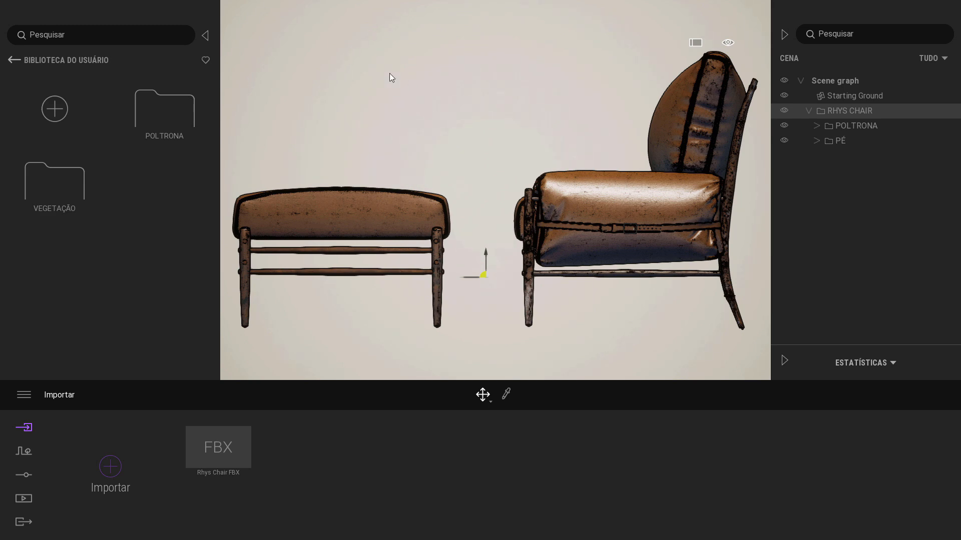
# - Switch to File Explorer, go to the copied UserLibrary path and open its POLTRONA folder to check the stored file
pyautogui.hotkey('alt', 'Tab')
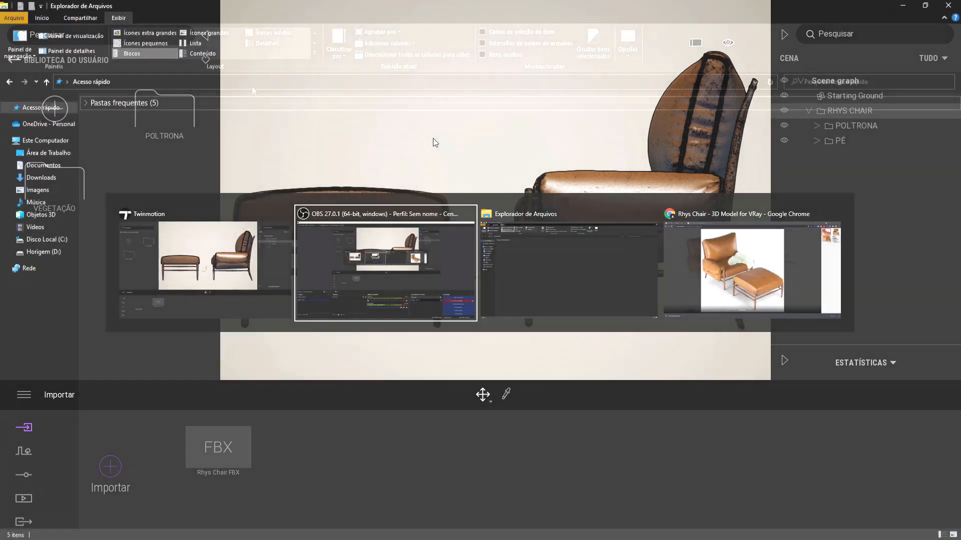
pyautogui.click(161, 82)
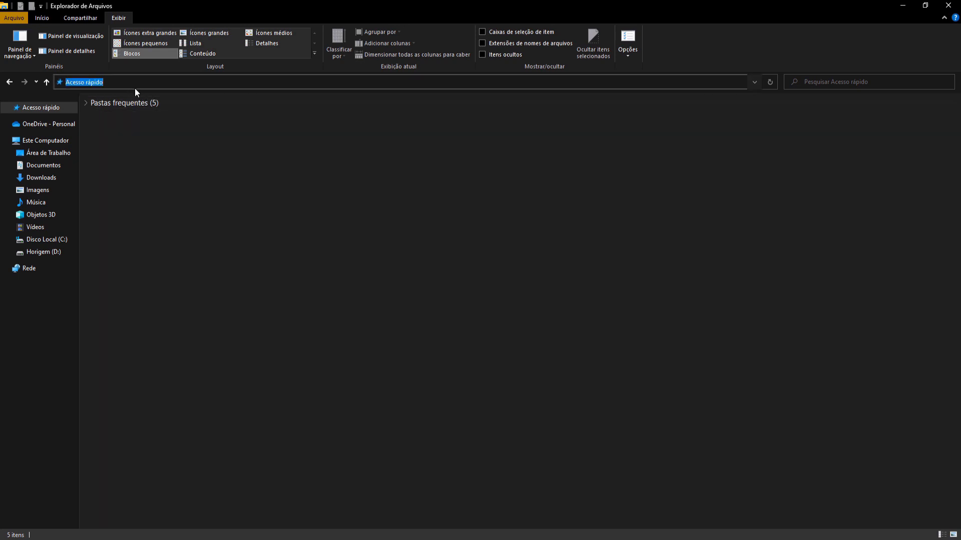
pyautogui.hotkey('ctrl', 'v')
pyautogui.press('Return')
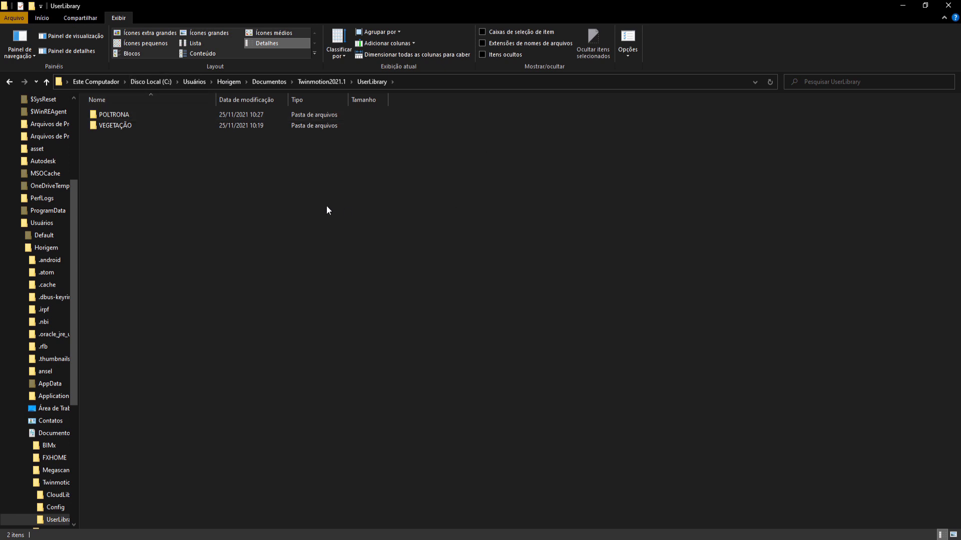
pyautogui.doubleClick(112, 117)
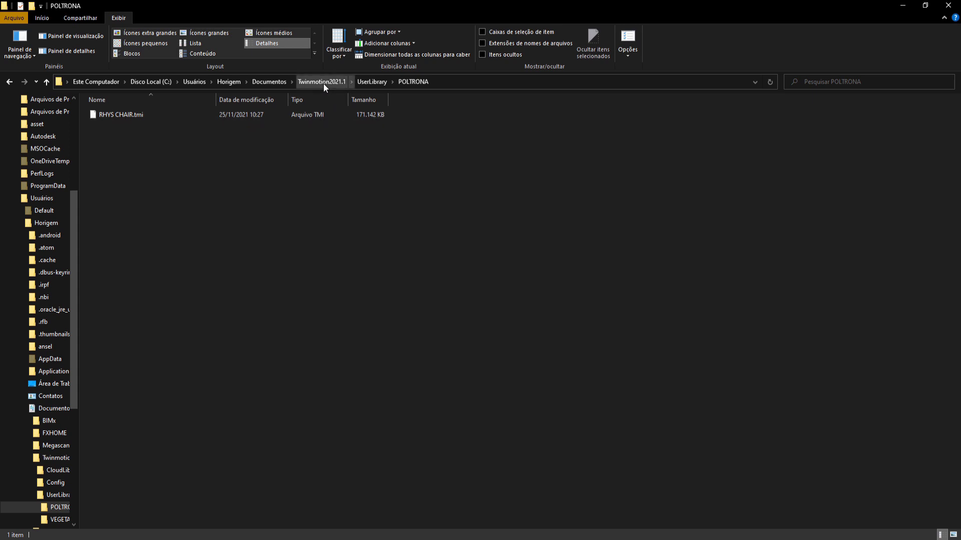
# - Trace the library's location from the C: drive and Documents through Twinmotion2021.1 to UserLibrary, then go back up to Documents
pyautogui.click(149, 82)
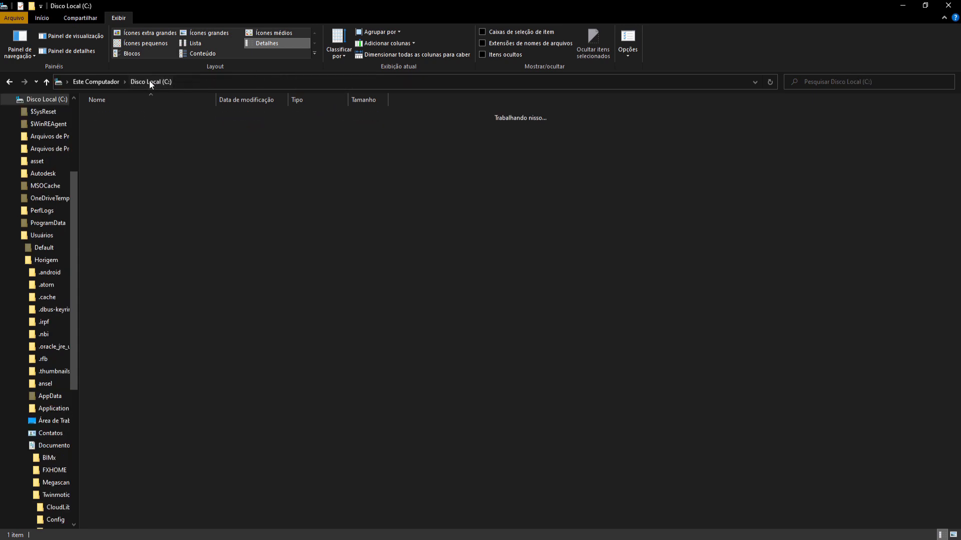
pyautogui.click(9, 99)
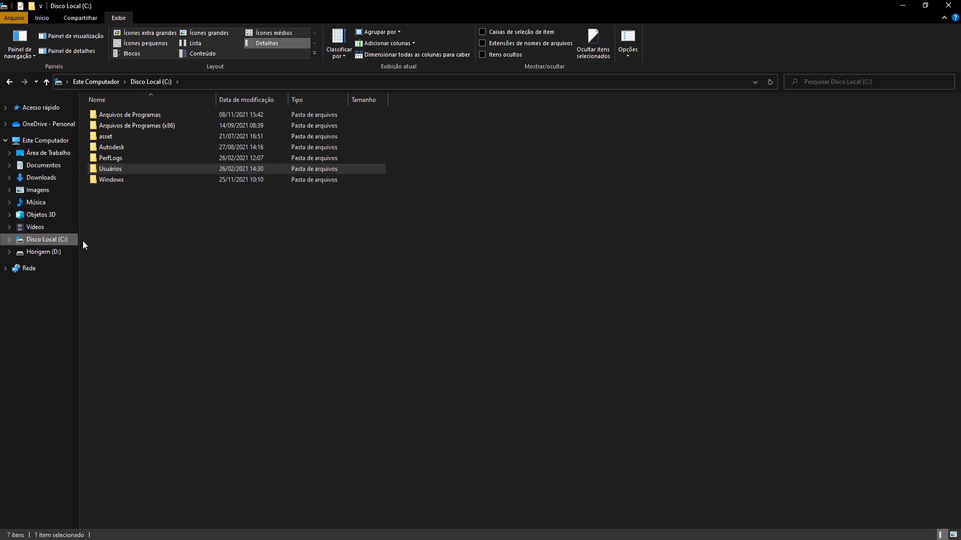
pyautogui.click(40, 169)
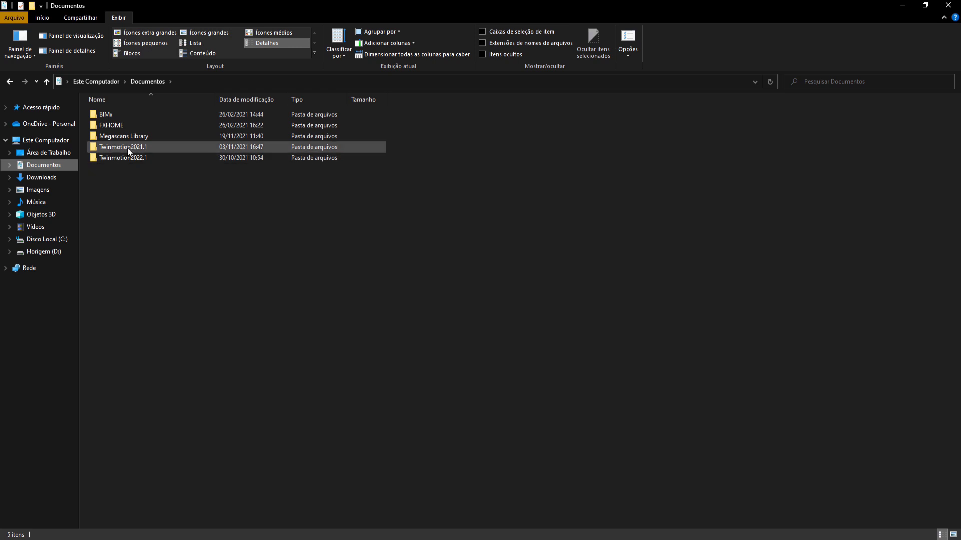
pyautogui.moveTo(124, 148)
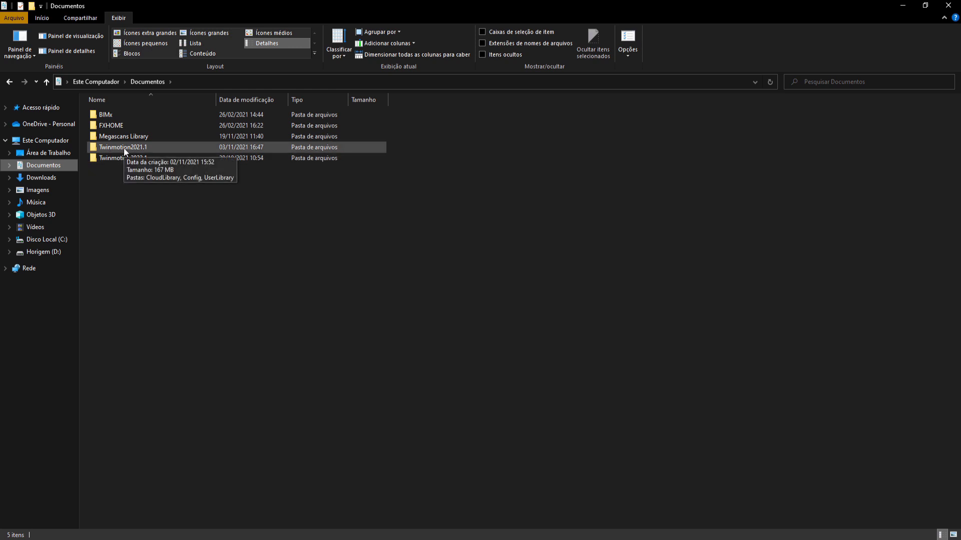
pyautogui.doubleClick(124, 149)
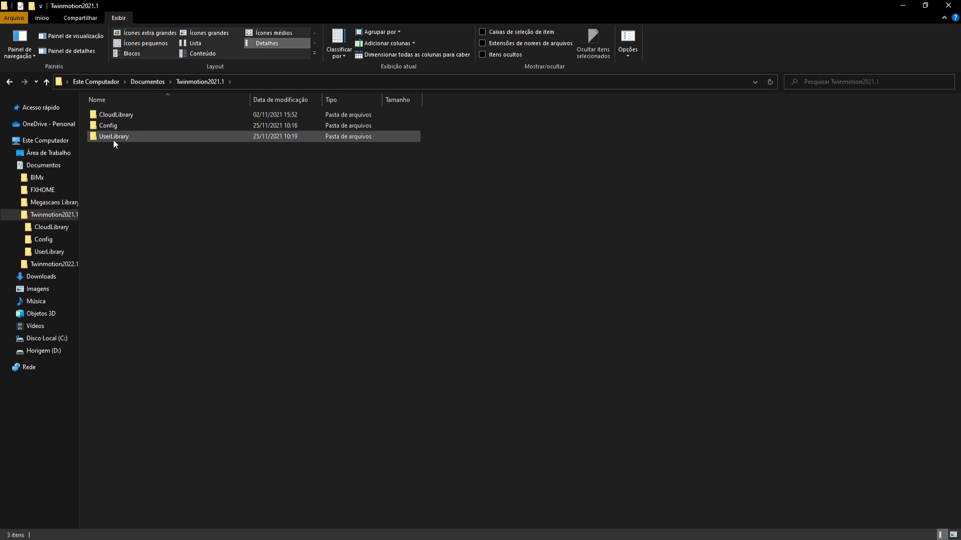
pyautogui.doubleClick(114, 140)
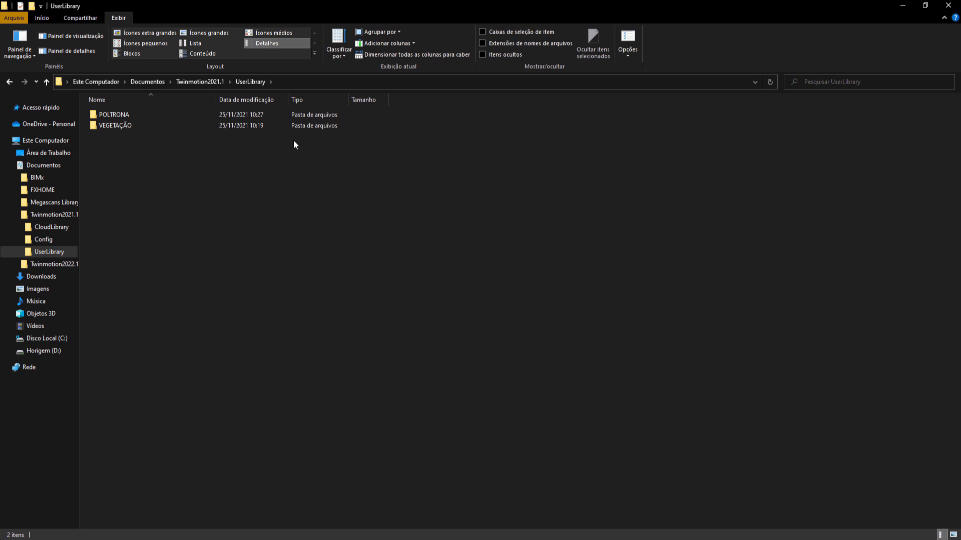
pyautogui.click(196, 84)
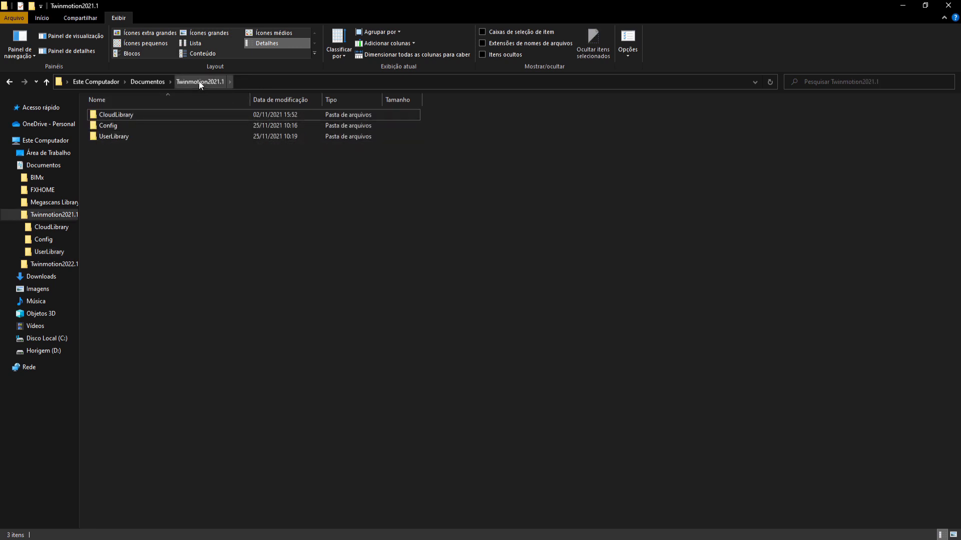
pyautogui.click(148, 81)
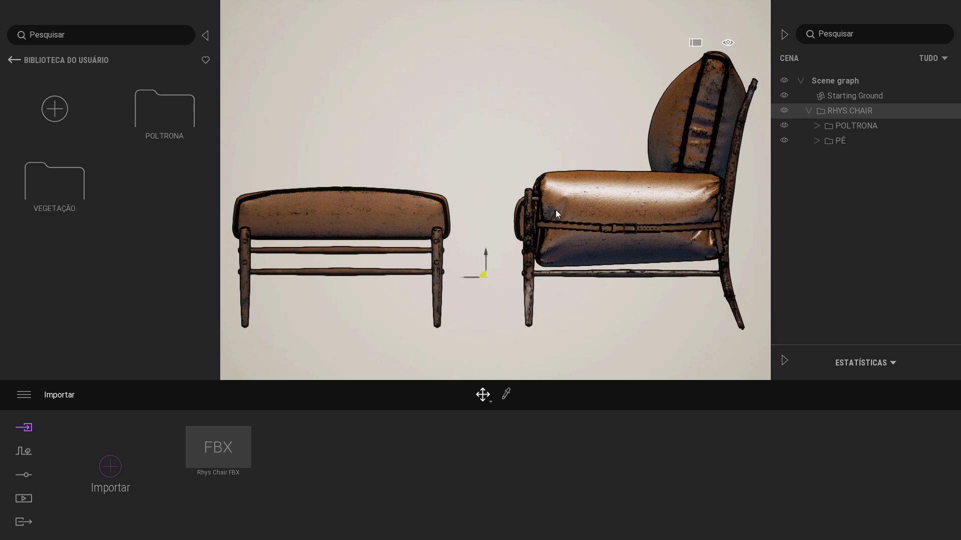
# - Switch back to Twinmotion, view the chair set in perspective, and replace the current scene with a new empty one
pyautogui.press('KP_2')
pyautogui.press('KP_5')
pyautogui.press('KP_0')
pyautogui.press('KP_8')
pyautogui.press('KP_1')
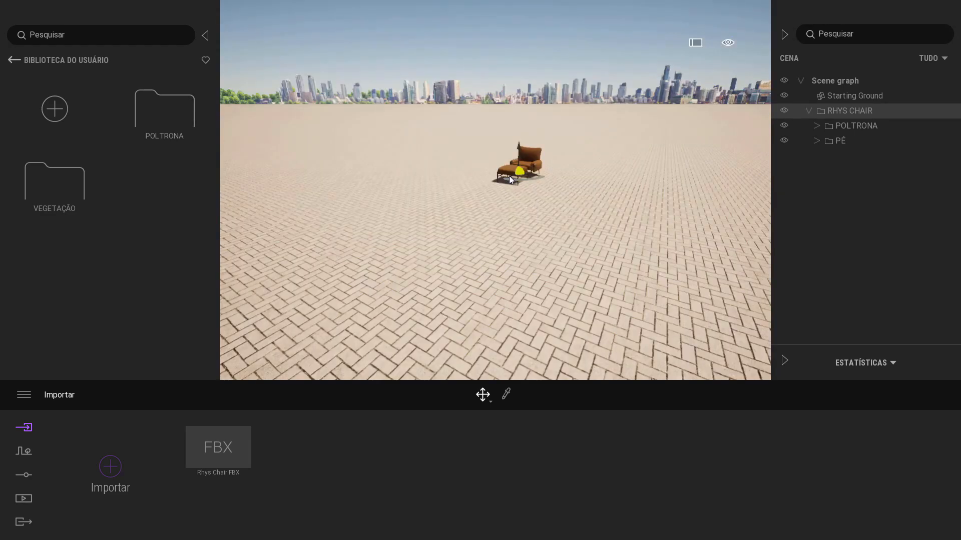
pyautogui.press('w')
pyautogui.click(24, 394)
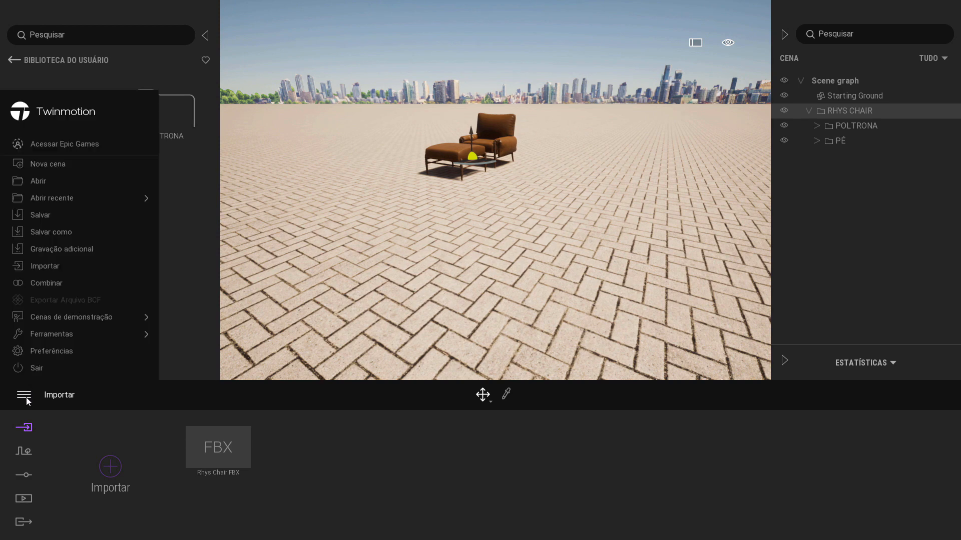
pyautogui.click(48, 165)
pyautogui.click(500, 303)
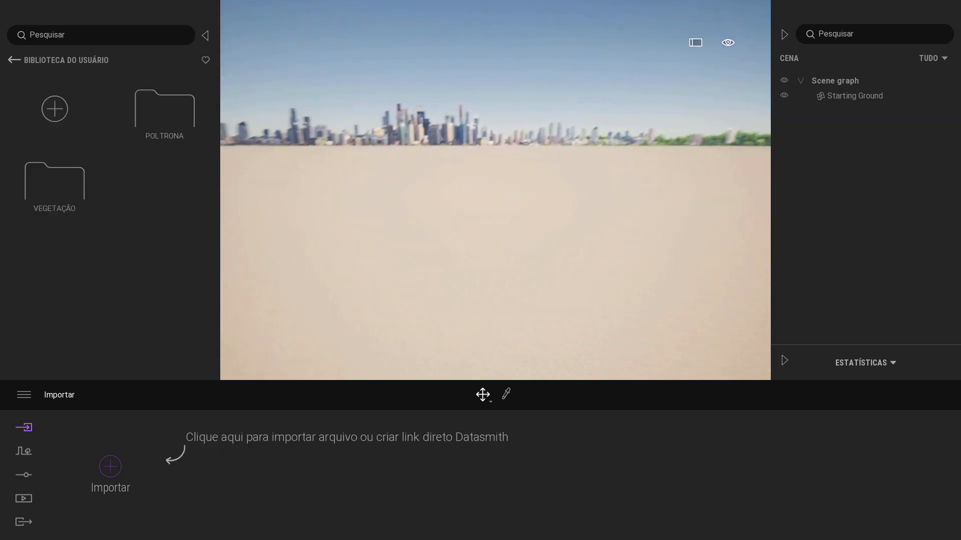
pyautogui.moveTo(571, 196); pyautogui.dragTo(599, 188, button='right')
pyautogui.scroll(5, 599, 188)
pyautogui.scroll(-5, 593, 185)
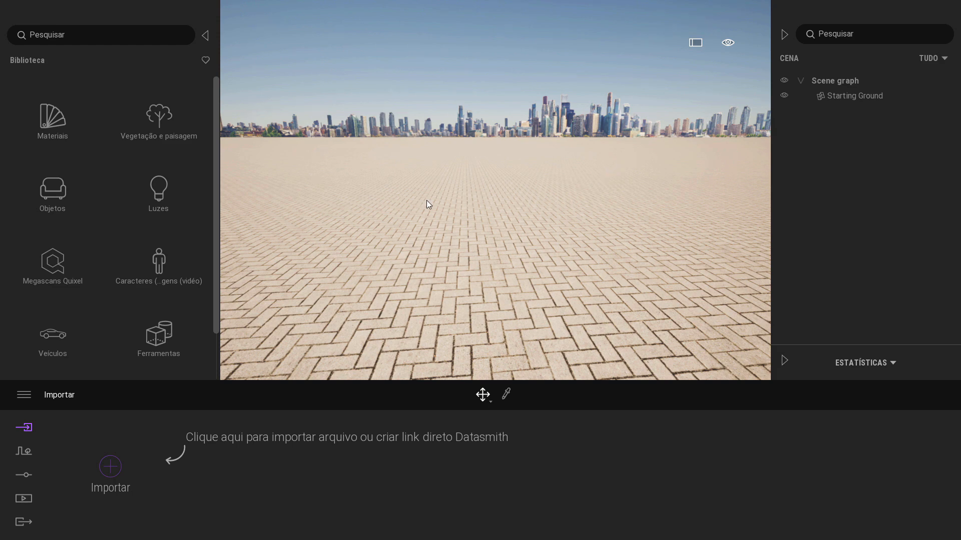
pyautogui.click(114, 463)
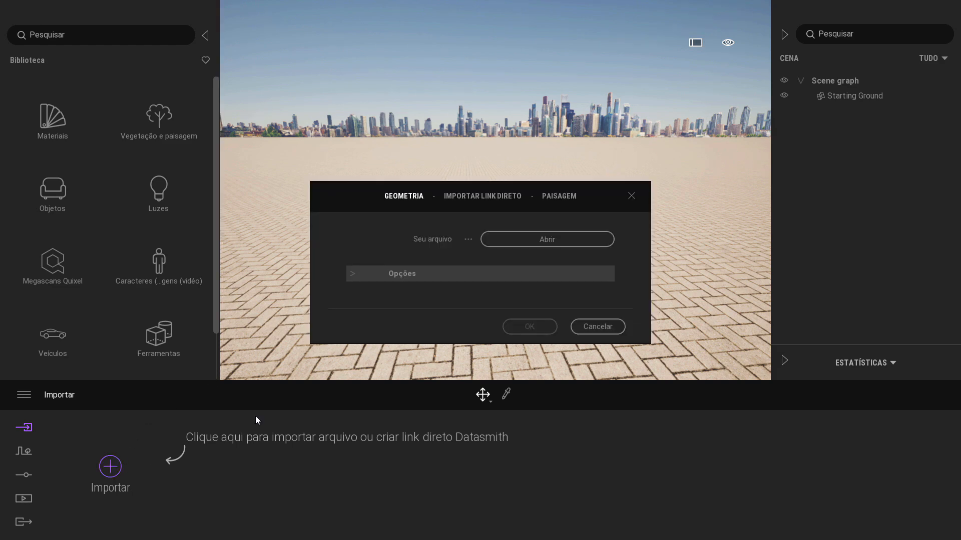
pyautogui.click(563, 242)
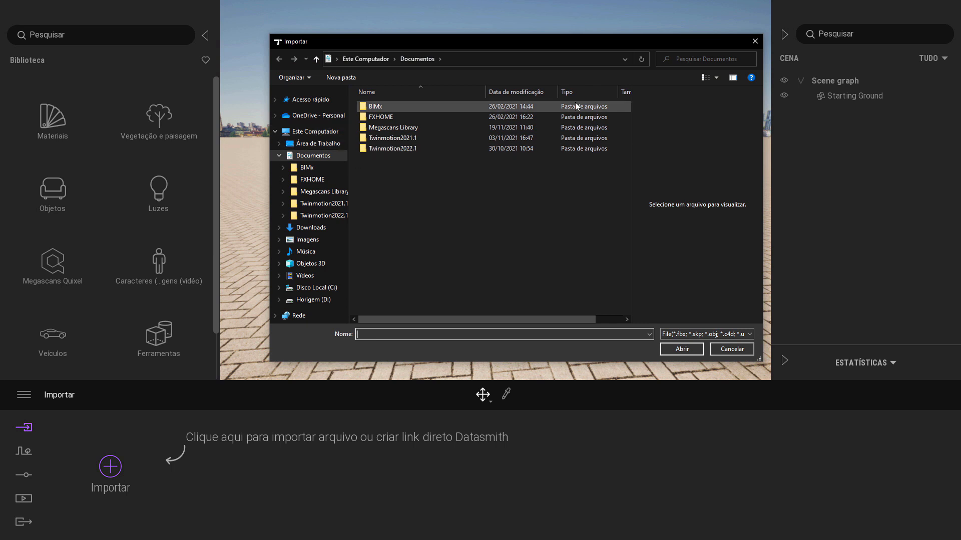
pyautogui.click(754, 41)
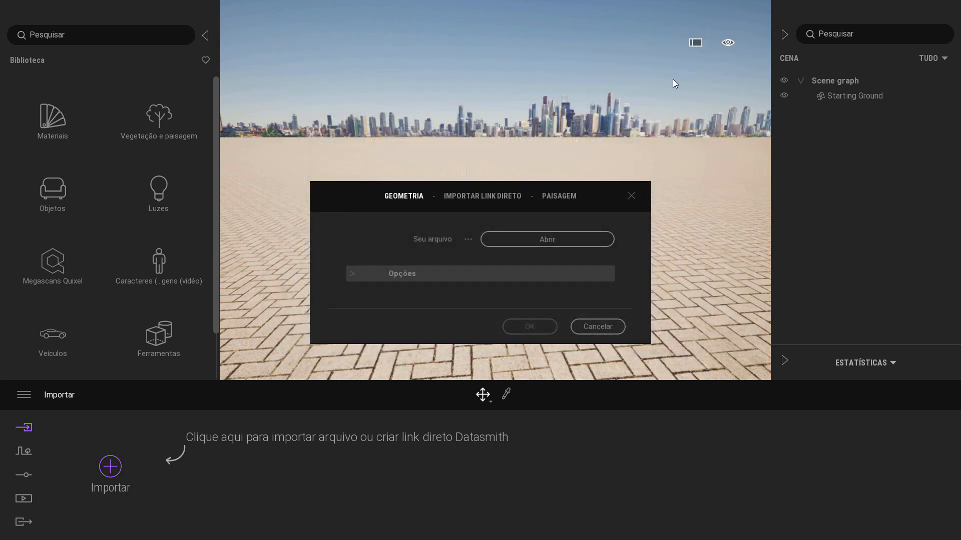
pyautogui.click(631, 196)
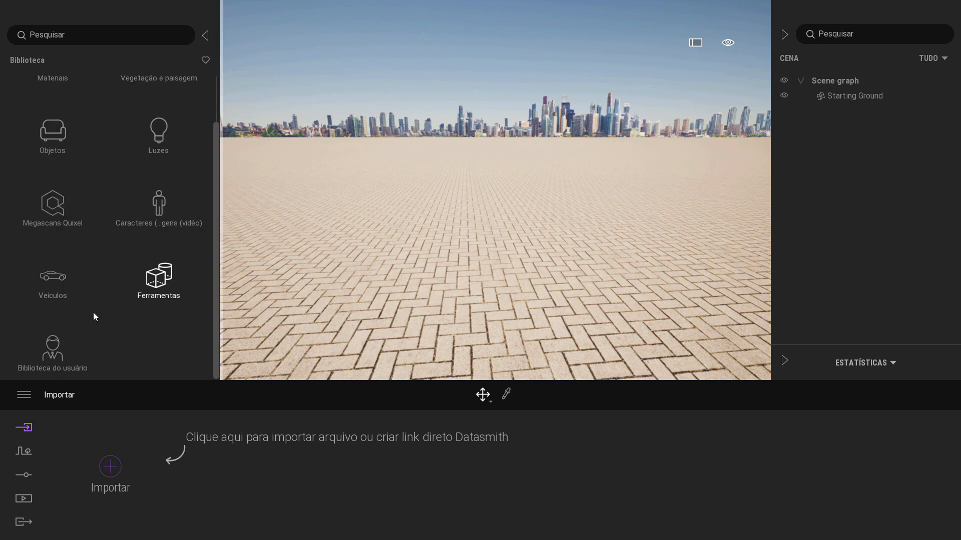
# - Place RHYS CHAIR from the user library's POLTRONA category in the scene and move it closer onto the paving
pyautogui.click(52, 350)
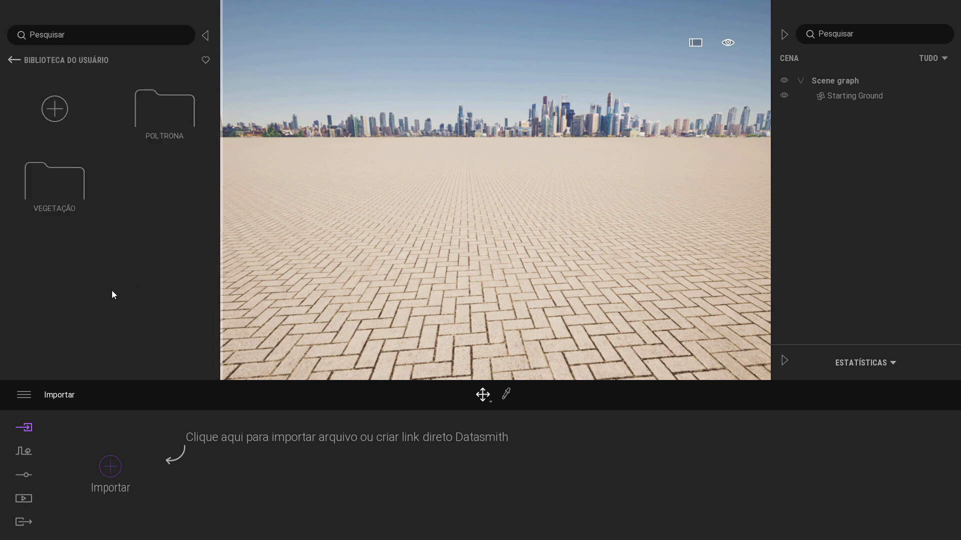
pyautogui.doubleClick(149, 133)
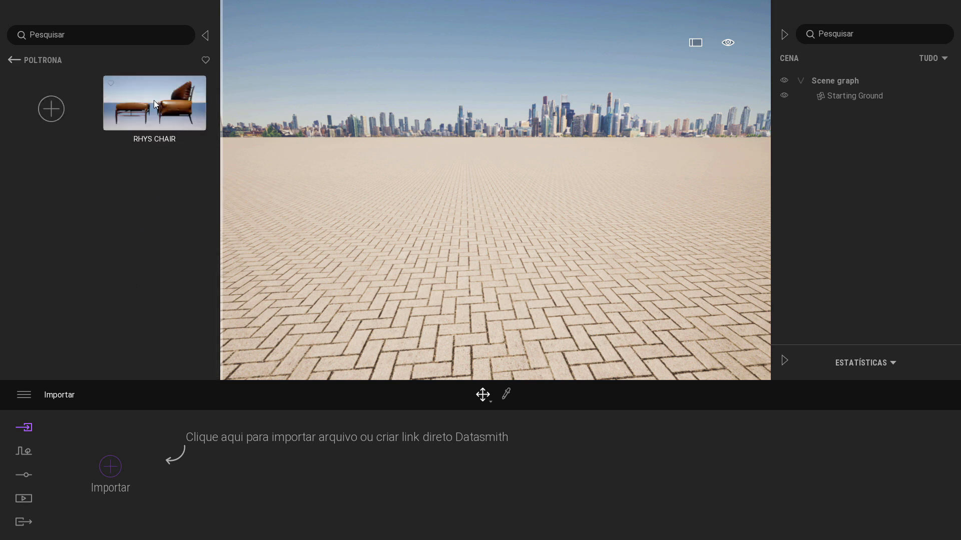
pyautogui.moveTo(138, 108); pyautogui.dragTo(311, 179)
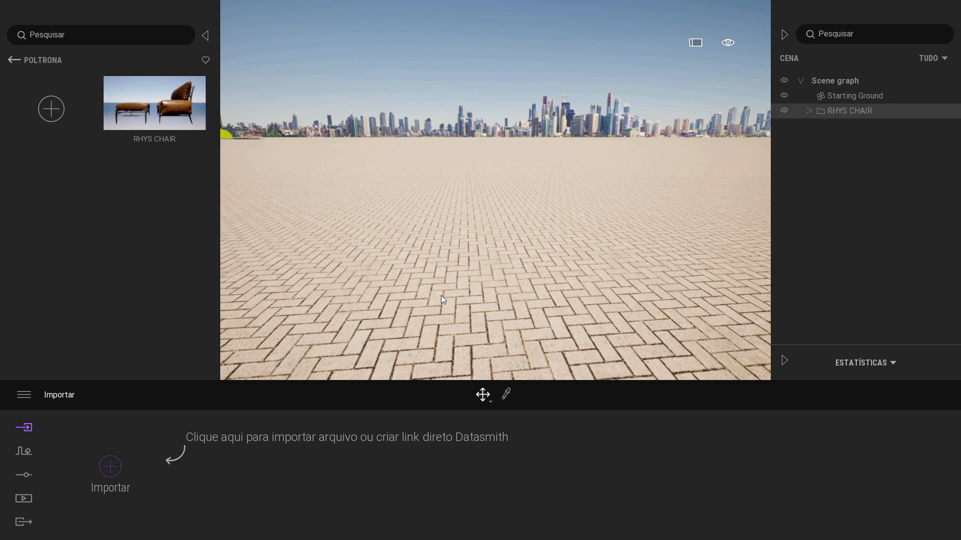
pyautogui.moveTo(224, 134); pyautogui.dragTo(470, 298)
# - Examine the placed armchair and footstool up close from several angles, at ground level and from above
pyautogui.press('d')
pyautogui.moveTo(486, 244)
pyautogui.mouseDown(button='right')
pyautogui.moveTo(473, 248)
pyautogui.moveTo(484, 244)
pyautogui.moveTo(479, 233)
pyautogui.mouseUp(button='right')
pyautogui.press('s')
pyautogui.press('w')
pyautogui.press('a')
pyautogui.press('q')
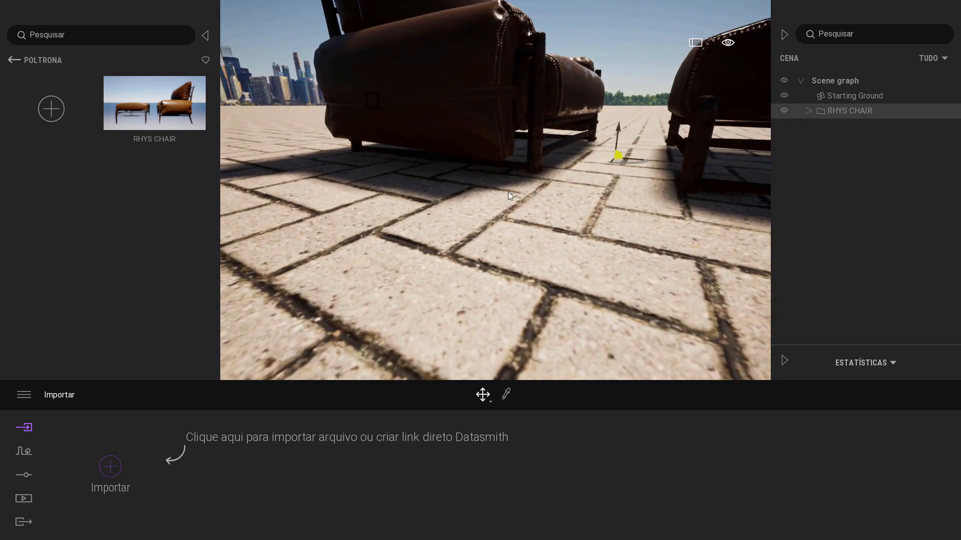
pyautogui.press('d')
pyautogui.press('e')
# - Expand the RHYS CHAIR group in the scene graph, hide its PÉ container, and toggle the POLTRONA container's visibility off and on
pyautogui.click(809, 111)
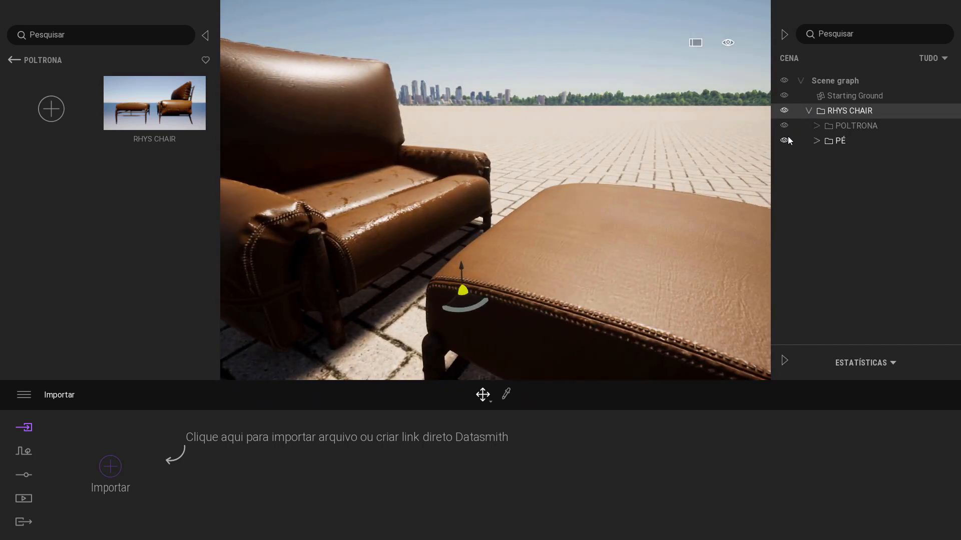
pyautogui.click(785, 140)
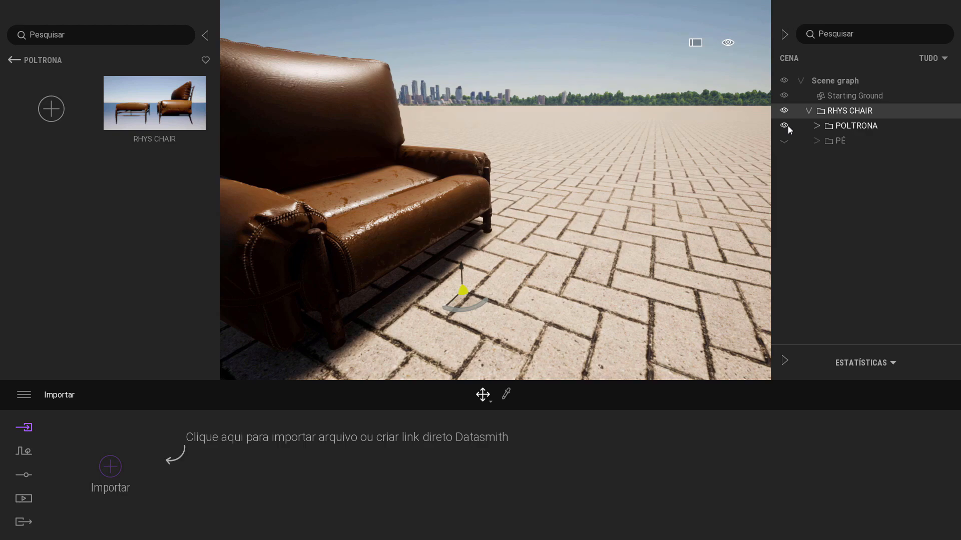
pyautogui.click(784, 125)
pyautogui.click(785, 126)
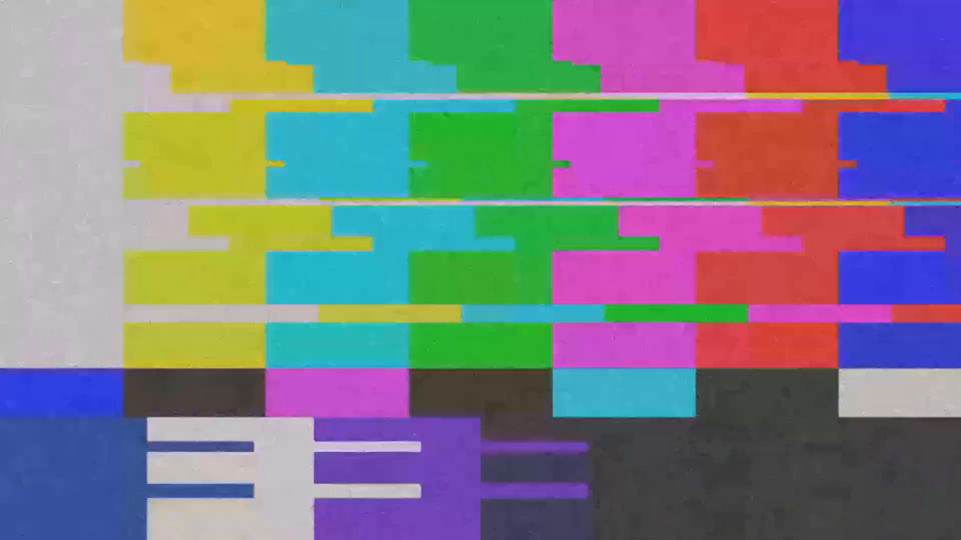